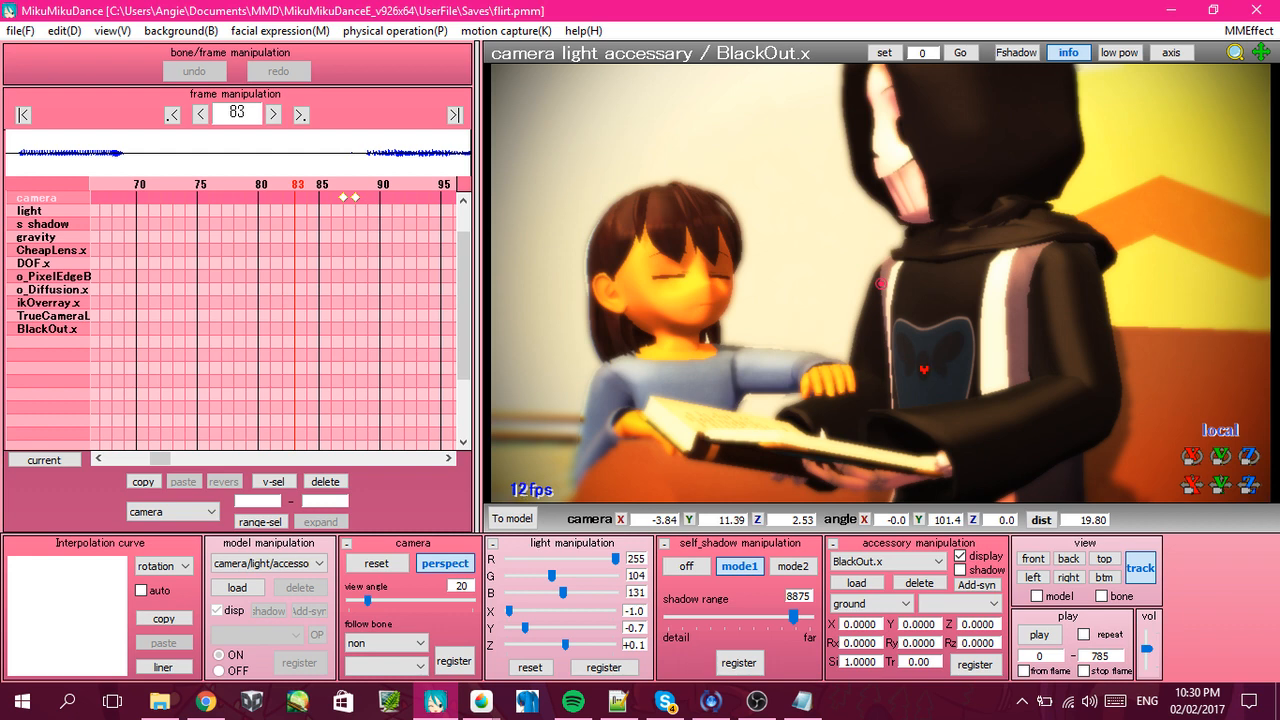
Bring up the Facials checklist in Notepad, read its five tips, and return to the MikuMikuDance scene.
click(618, 701)
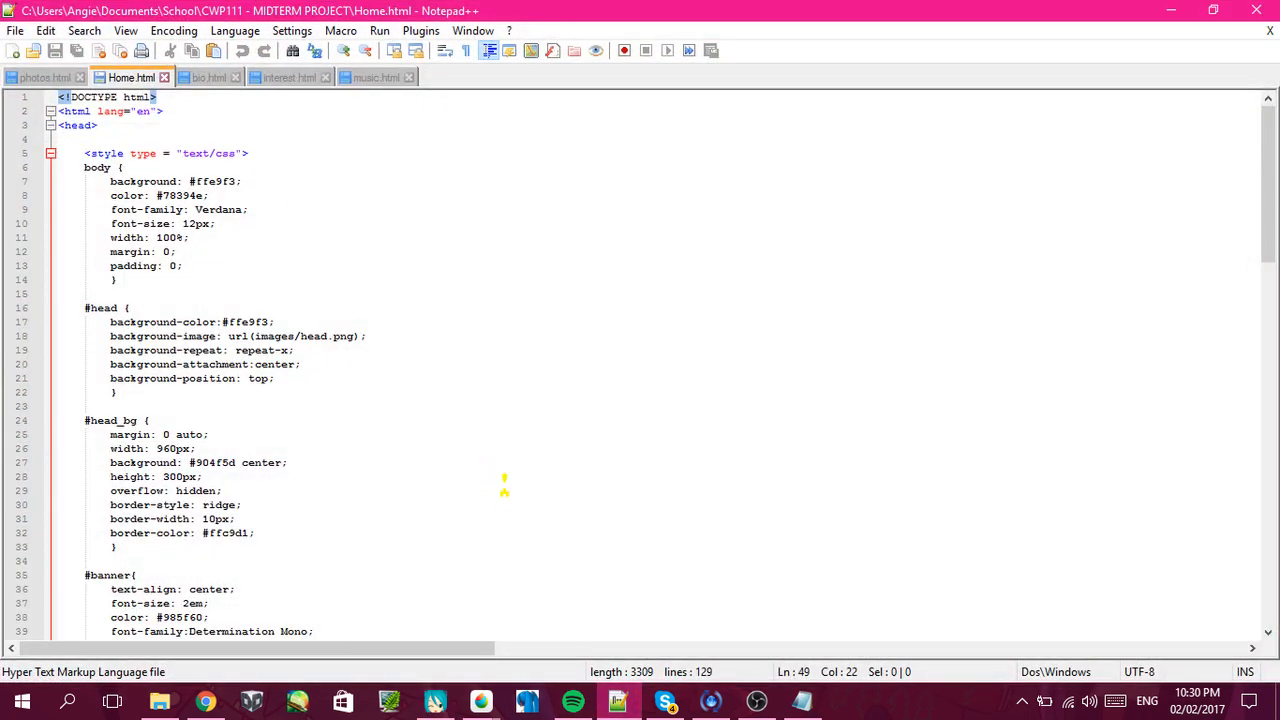
click(435, 701)
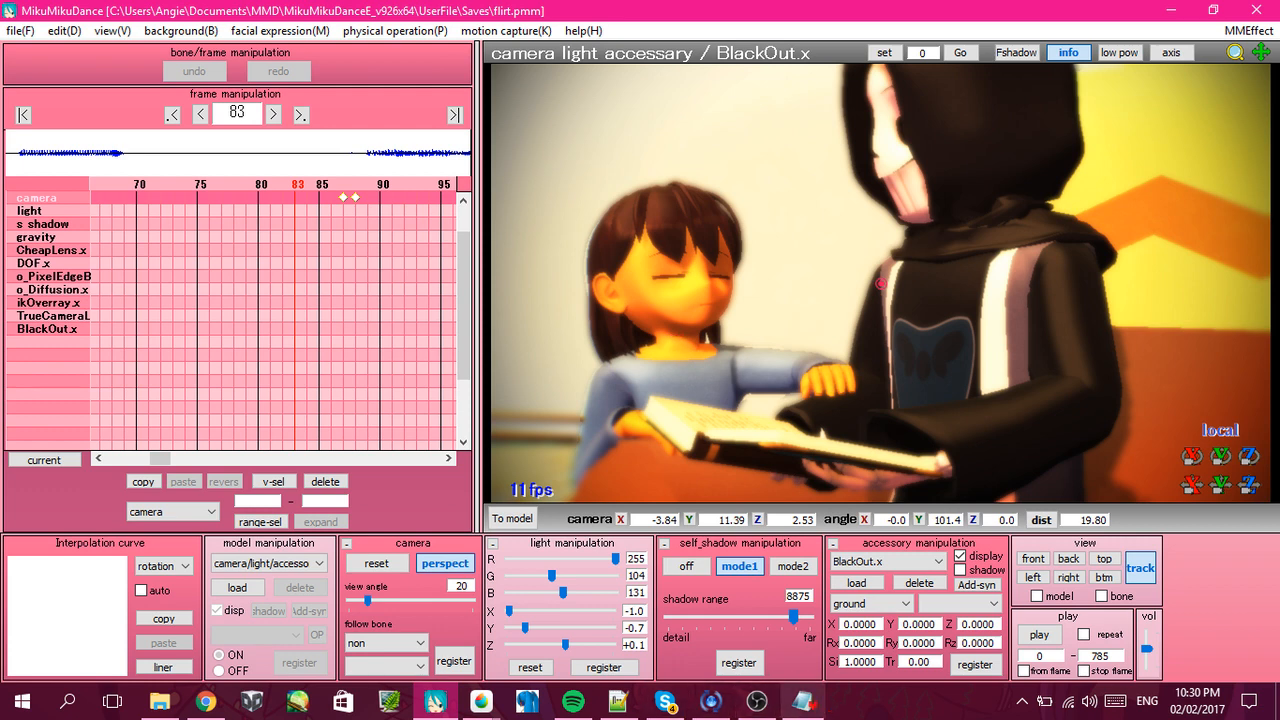
click(806, 703)
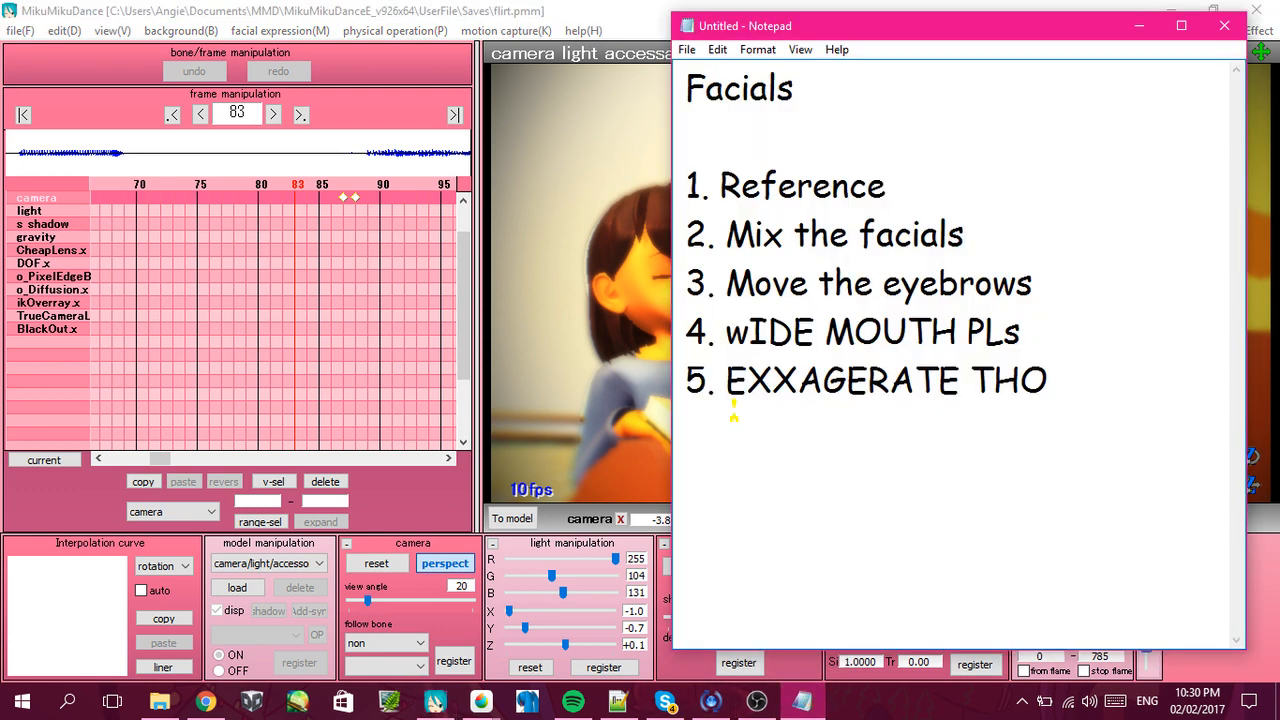
click(558, 242)
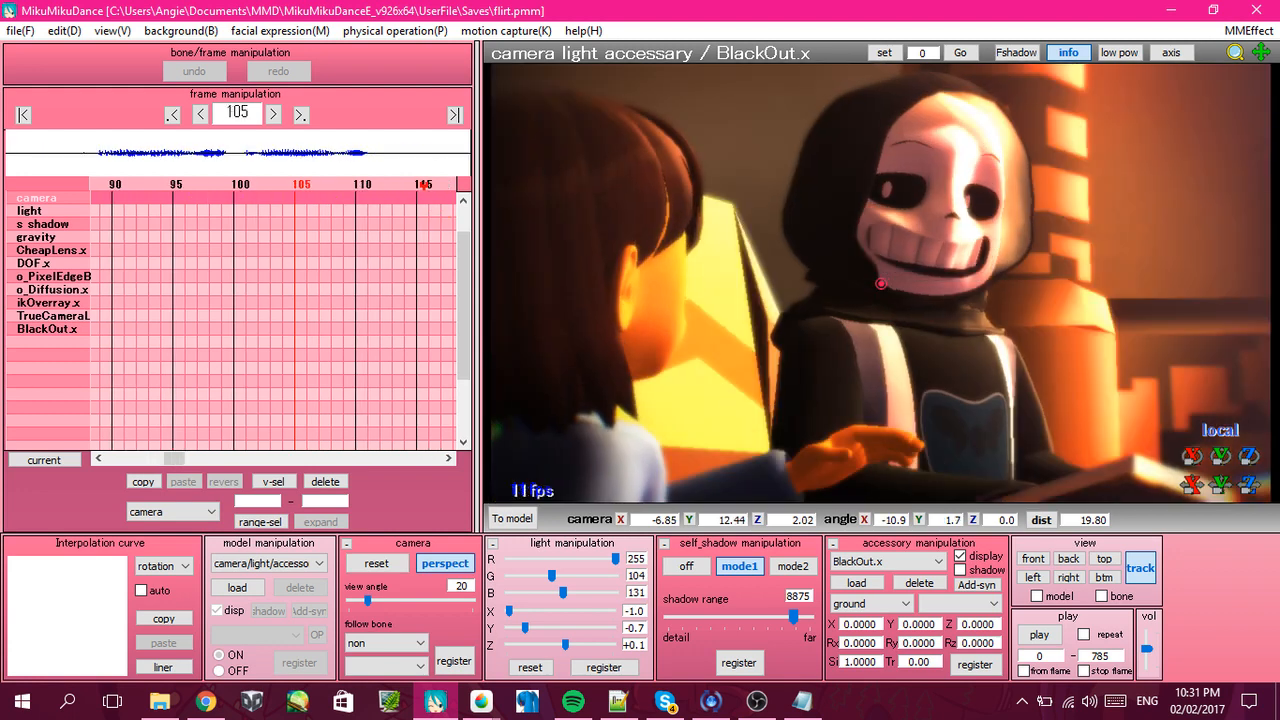
Examine both characters' expressions at several frames between 93 and 132, finishing at frame 105, and recheck the Facials checklist.
click(275, 181)
click(237, 183)
click(237, 183)
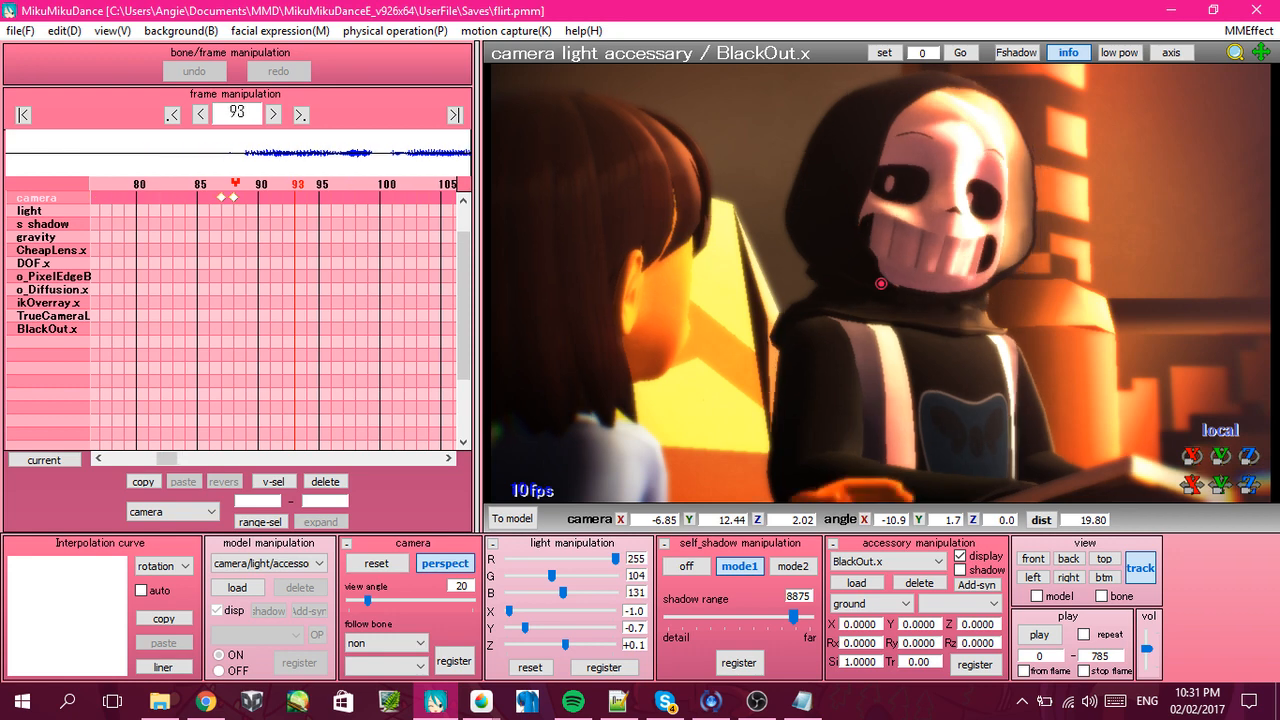
mouse_move(340, 179)
mouse_down()
mouse_move(435, 187)
mouse_move(421, 184)
mouse_up()
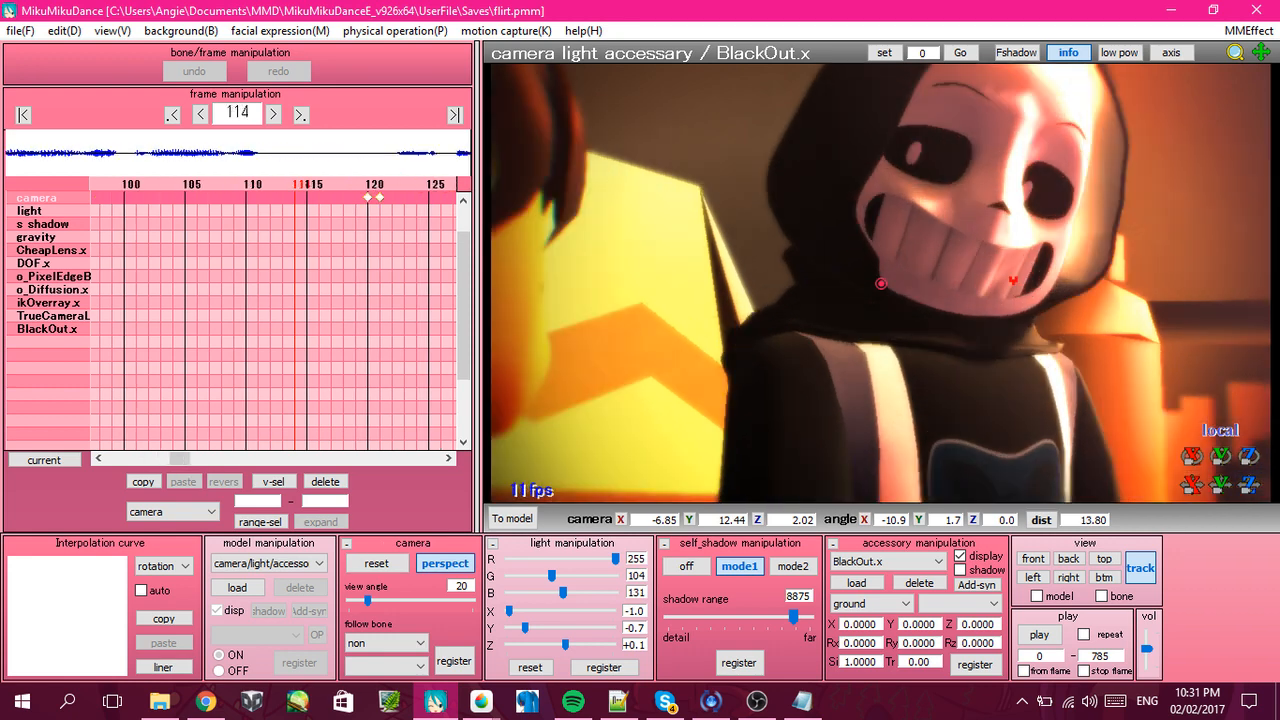
click(400, 179)
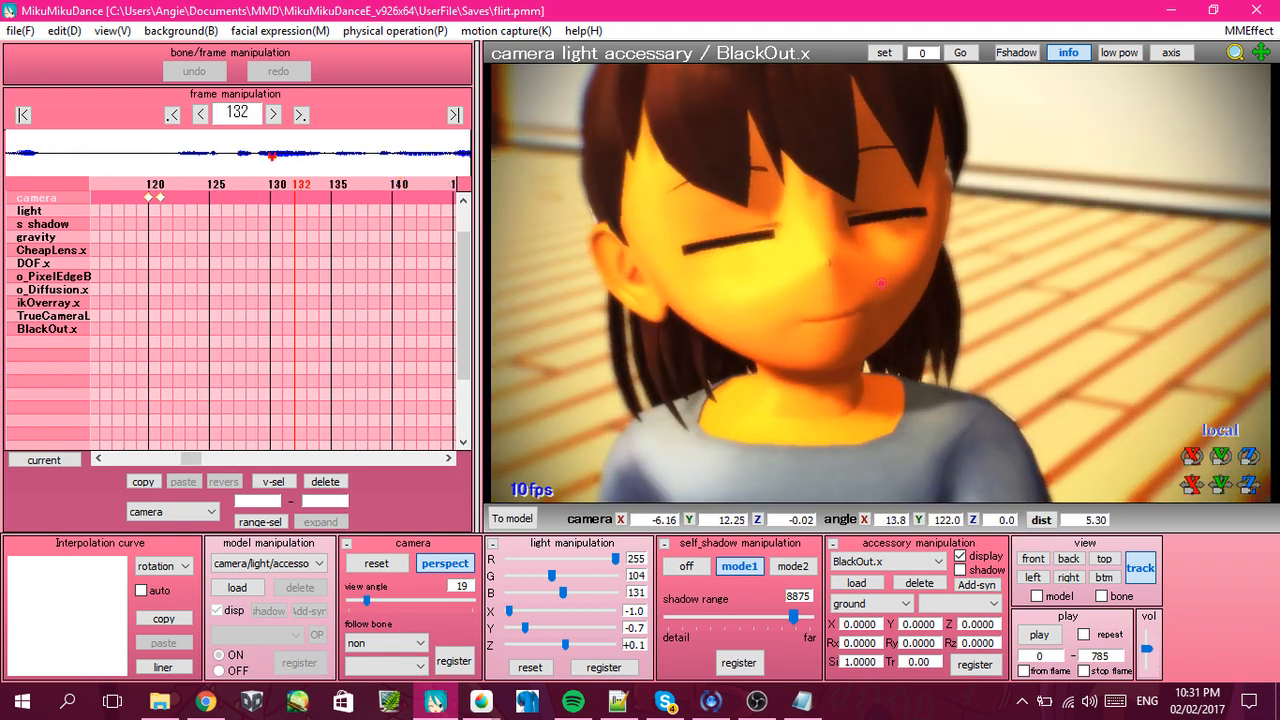
click(180, 179)
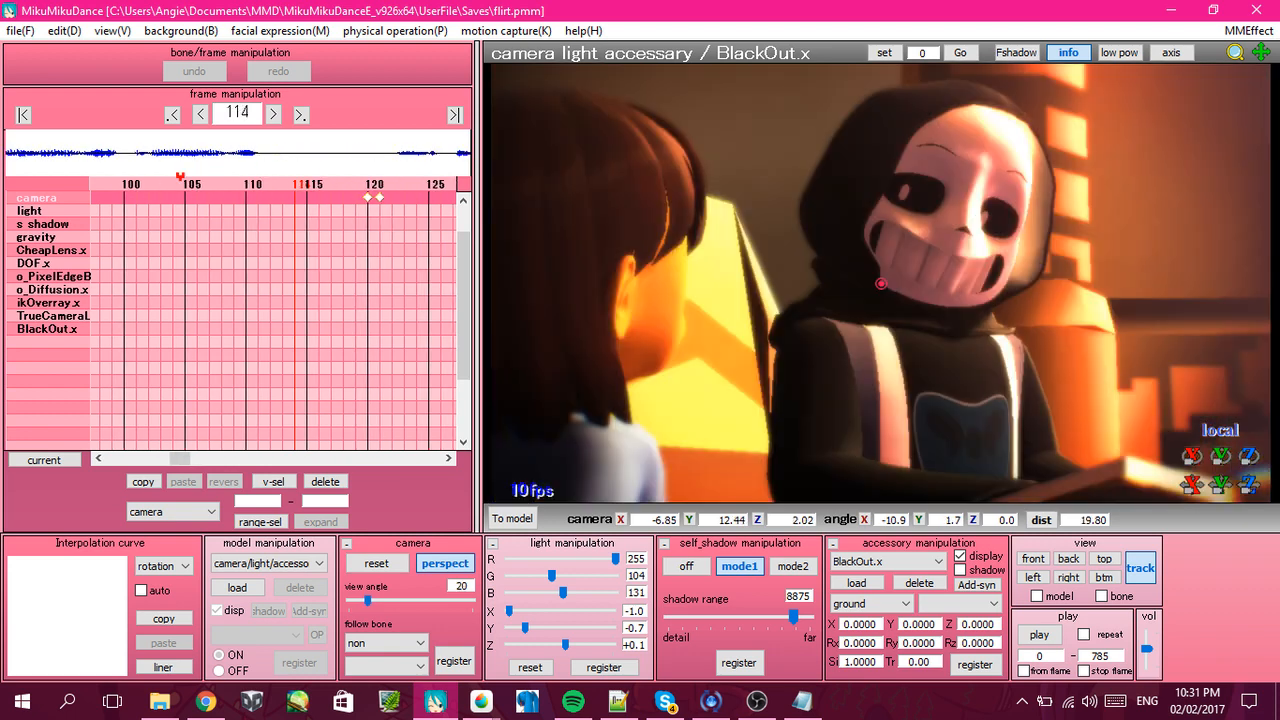
click(180, 179)
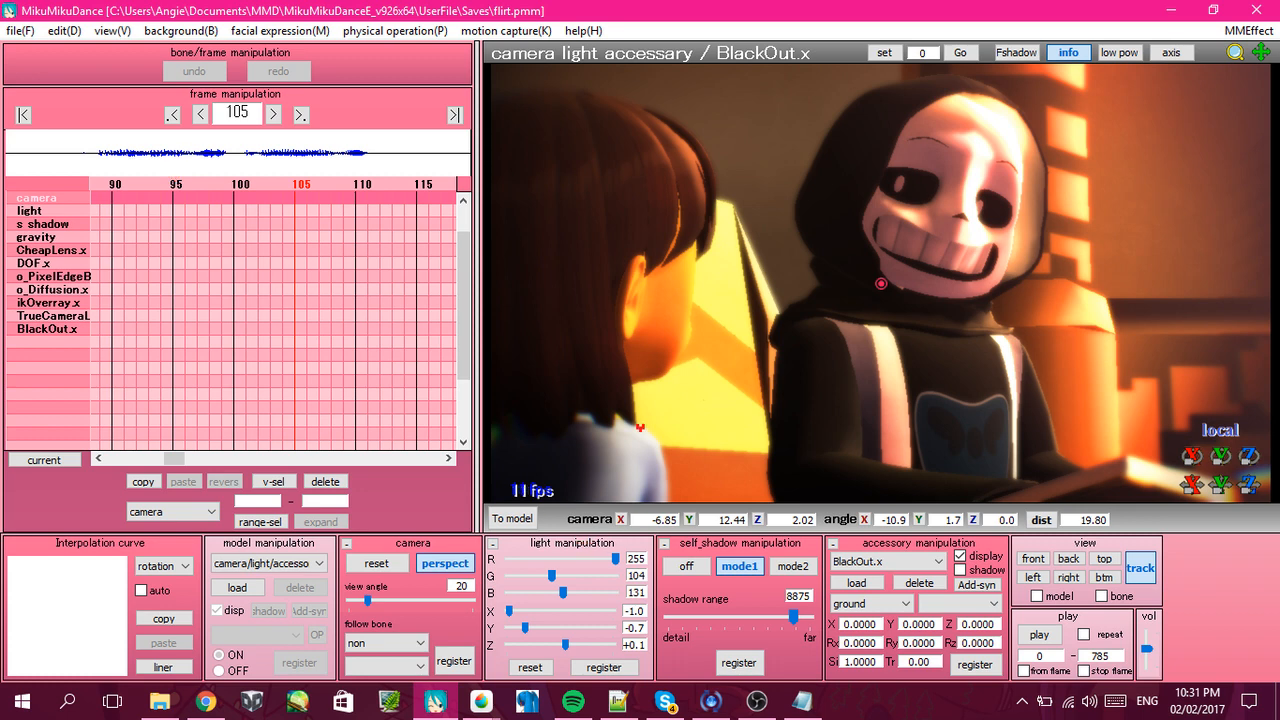
click(801, 700)
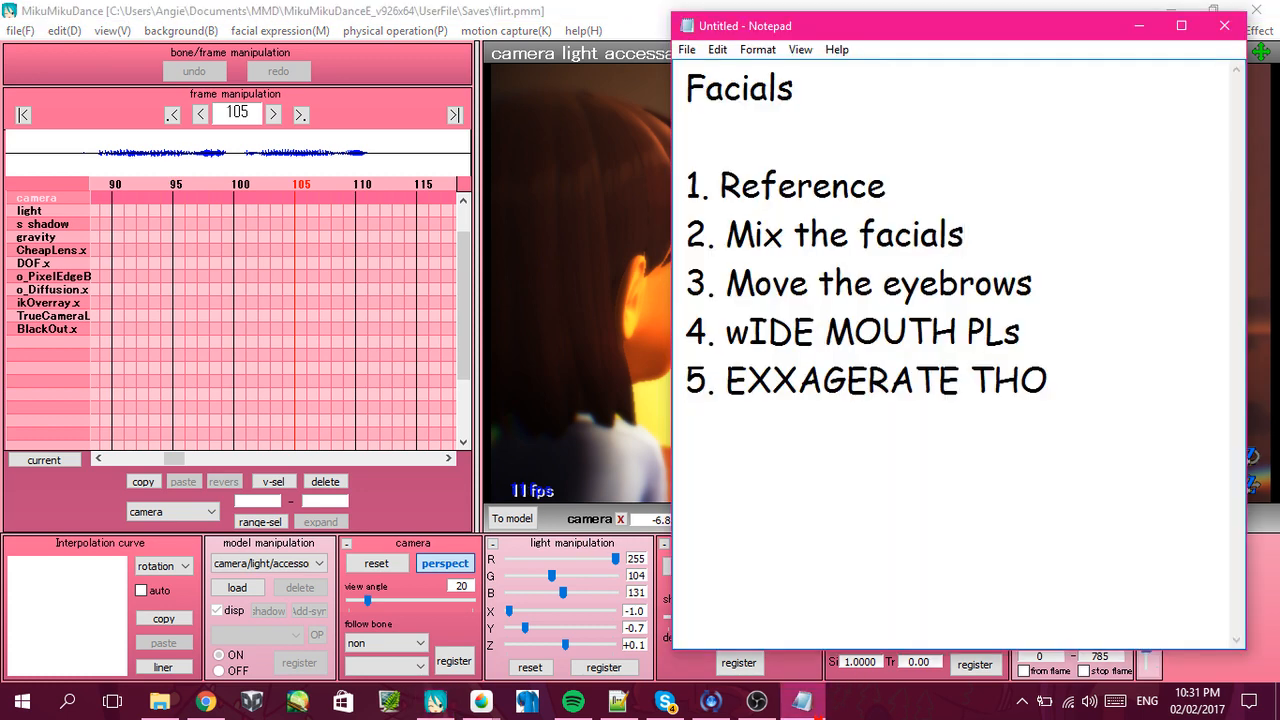
click(522, 240)
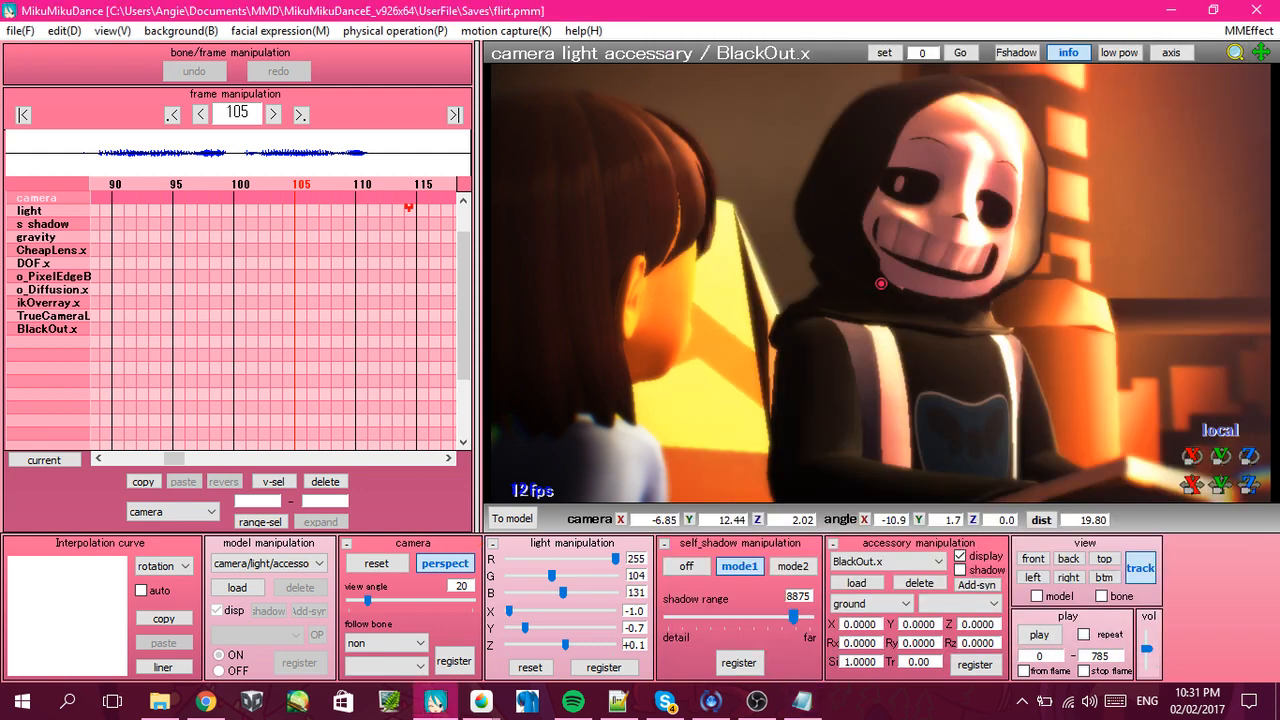
Go to frame 115, make Frisk v2.0 the active model, and turn off bone selection so the face is unobstructed.
click(419, 185)
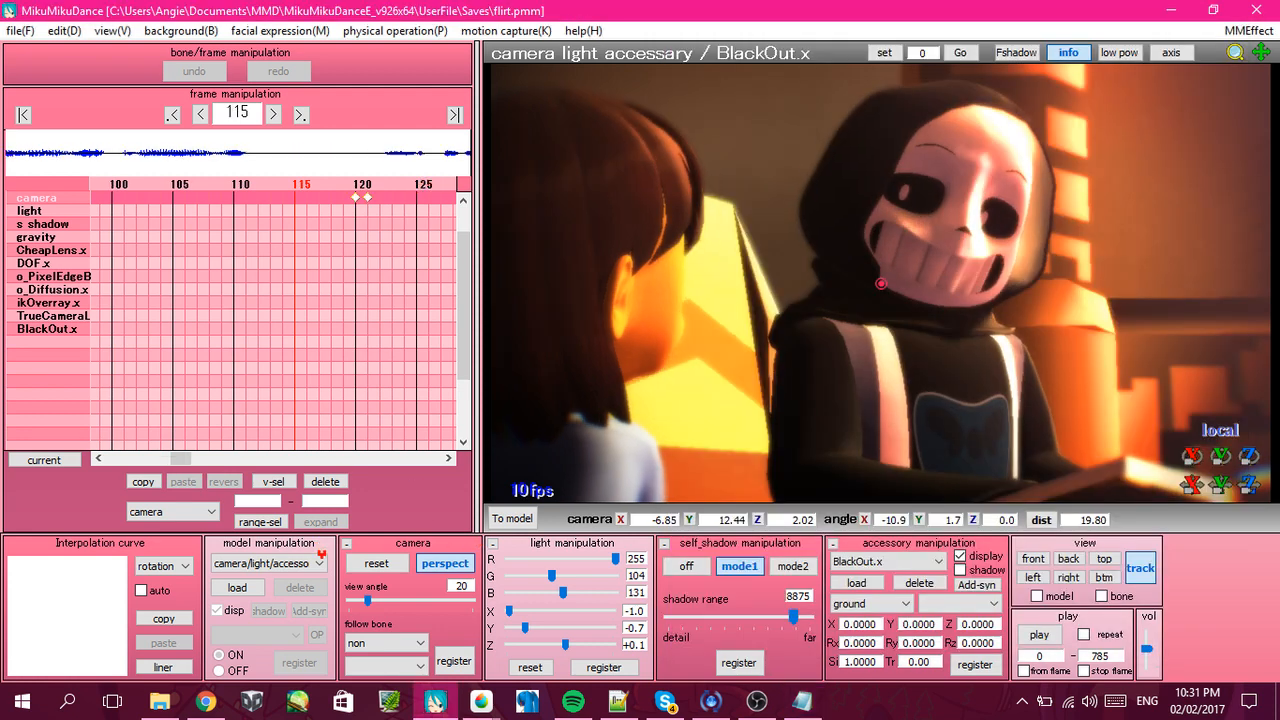
click(318, 563)
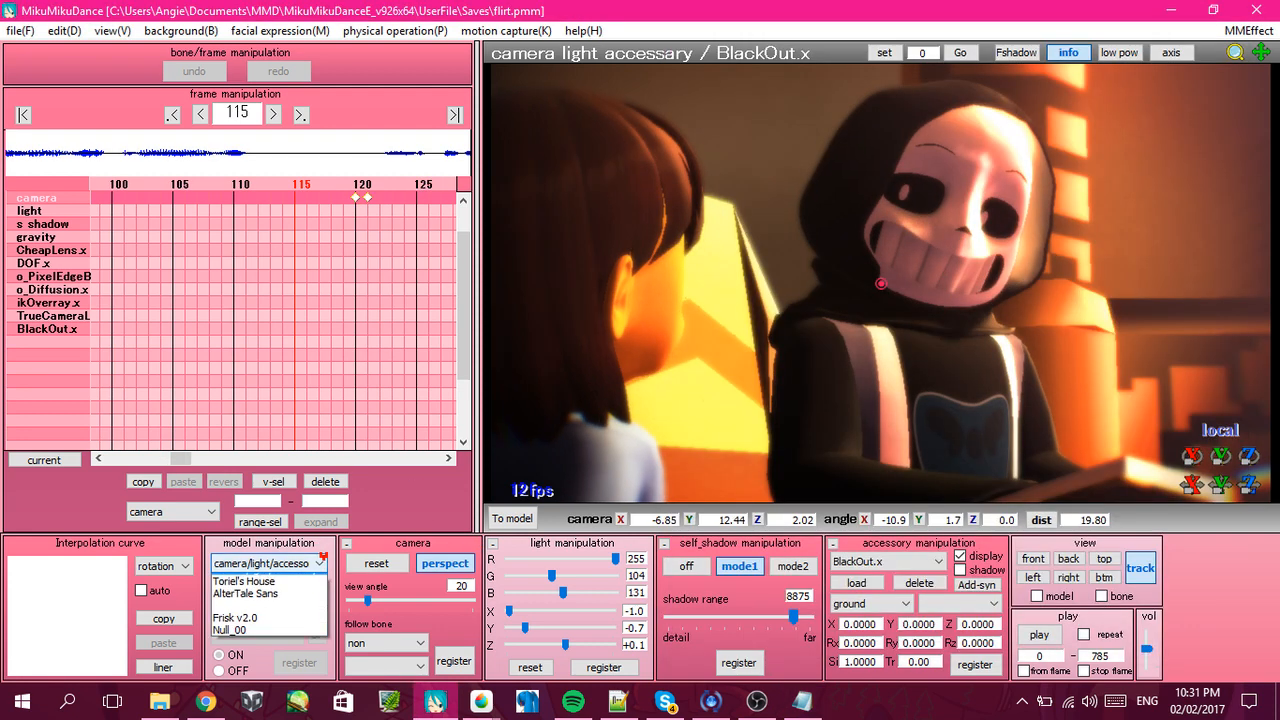
click(236, 628)
right_drag(723, 389, 631, 414)
scroll(631, 414, up, 3)
middle_drag(975, 335, 818, 313)
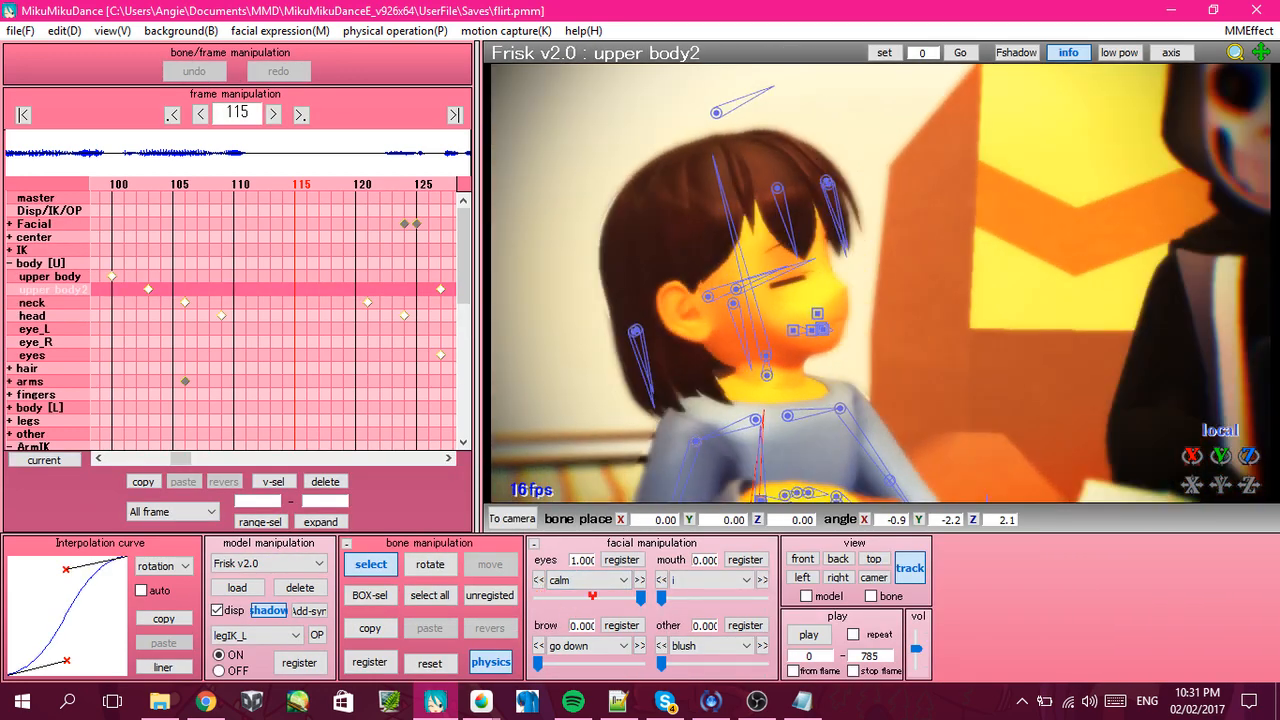
click(372, 565)
Examine Frisk's facial expression at frame 115 from several angles and distances.
scroll(904, 358, up, 3)
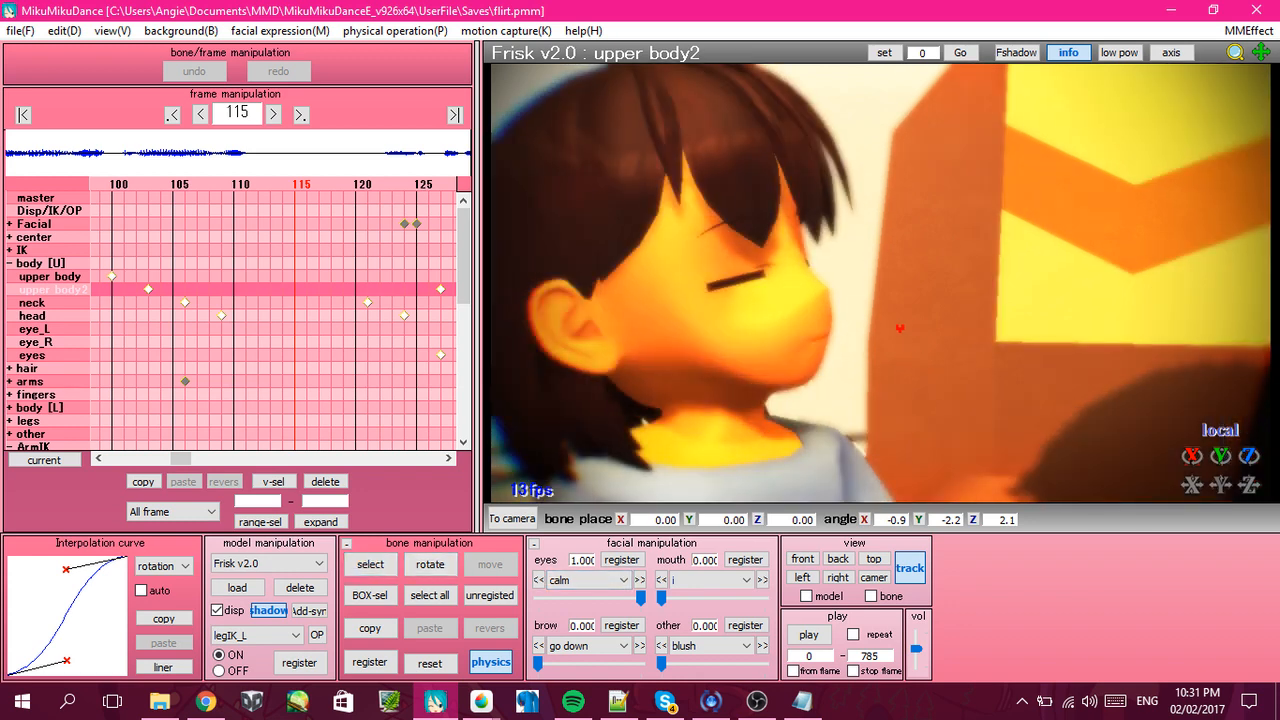
right_drag(901, 329, 951, 340)
middle_drag(951, 340, 981, 317)
middle_drag(855, 297, 838, 325)
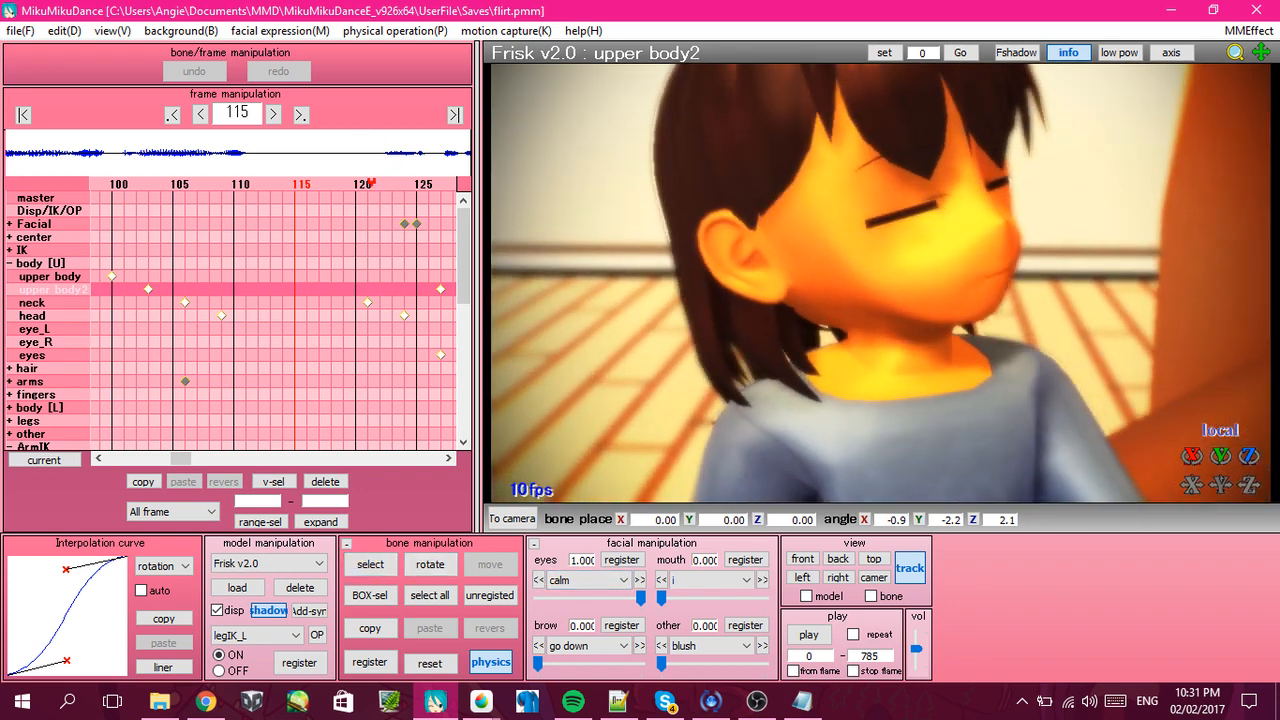
scroll(874, 283, down, 3)
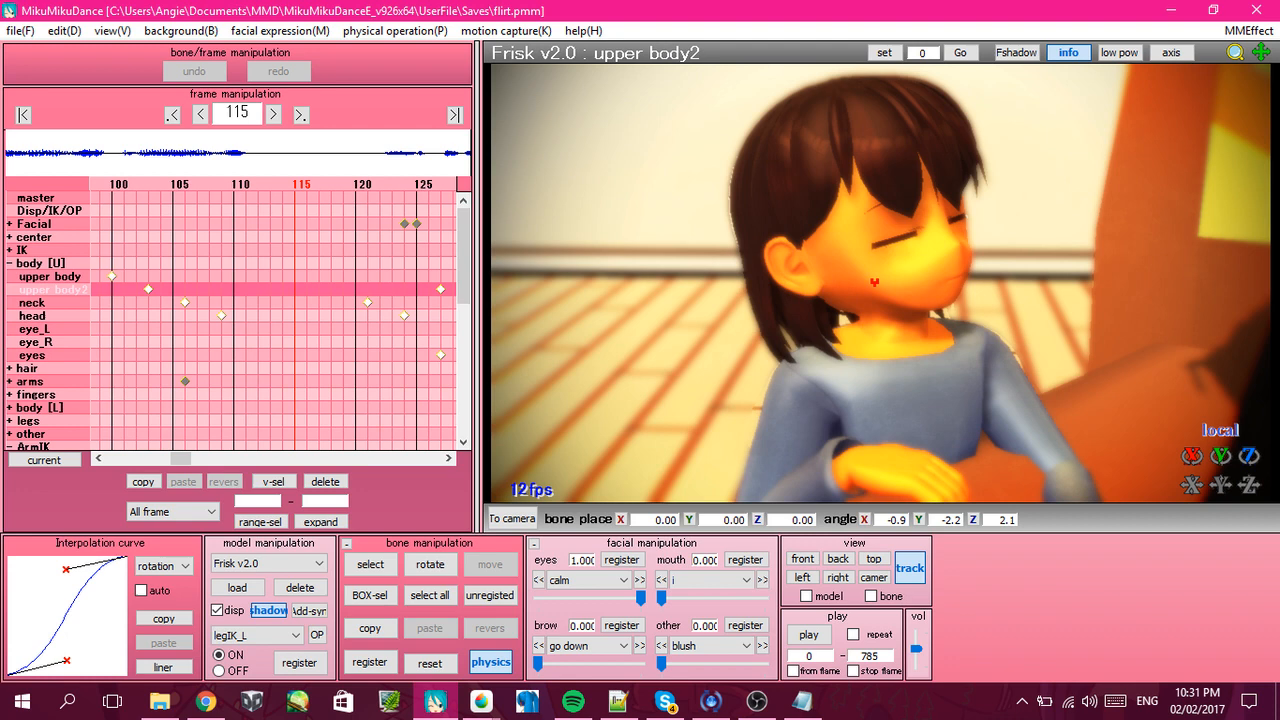
middle_drag(874, 283, 861, 286)
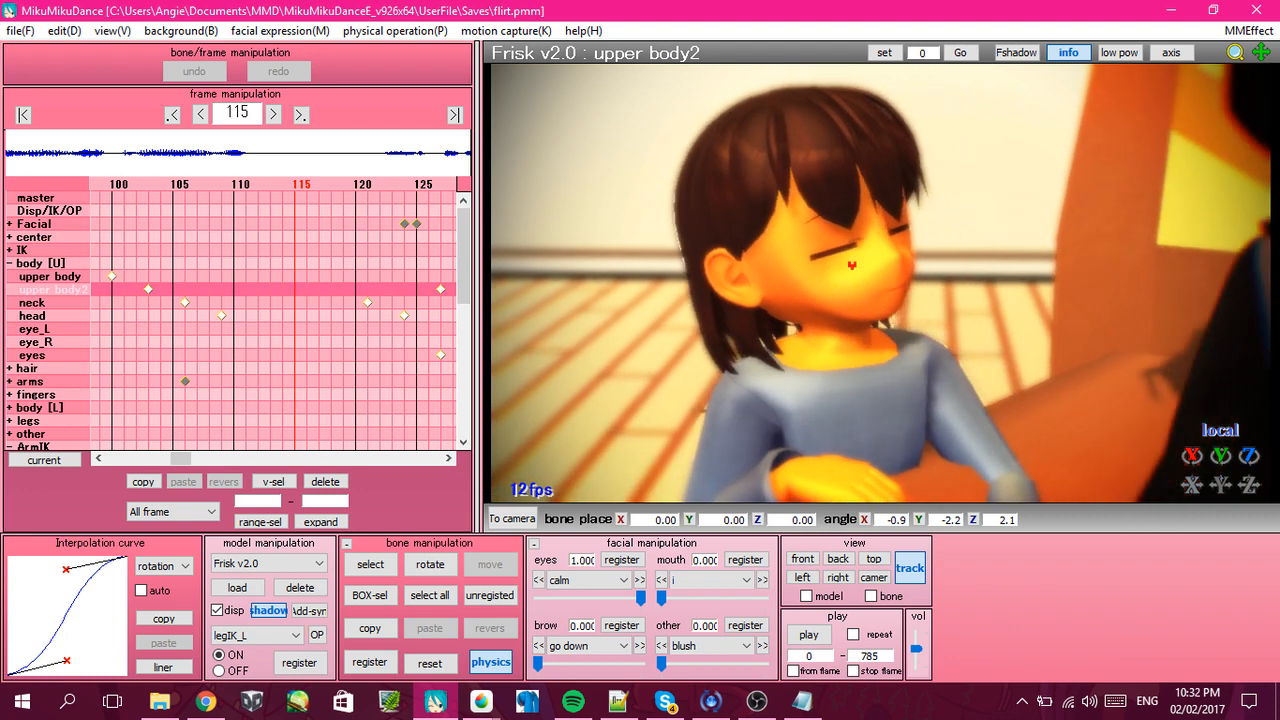
scroll(833, 261, up, 4)
scroll(840, 270, down, 5)
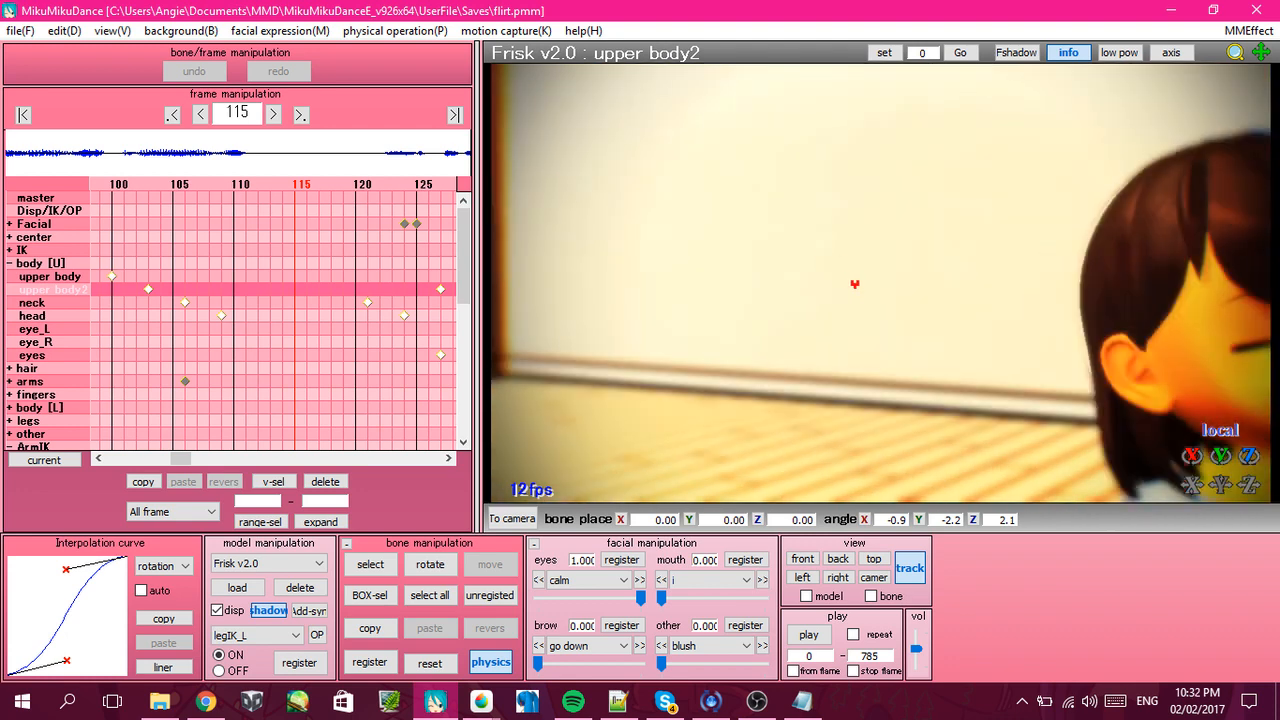
Advance through frames 123 and 131 to frame 191 and examine Frisk's expression there up close.
click(392, 184)
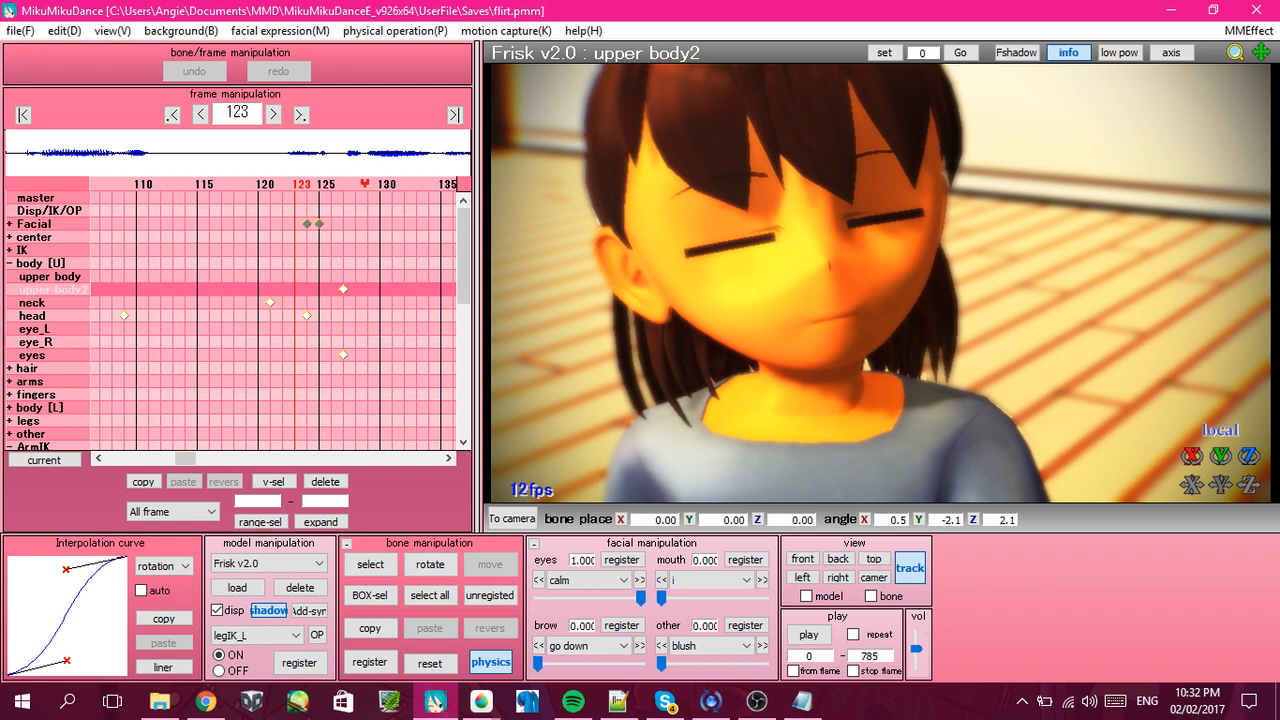
click(390, 185)
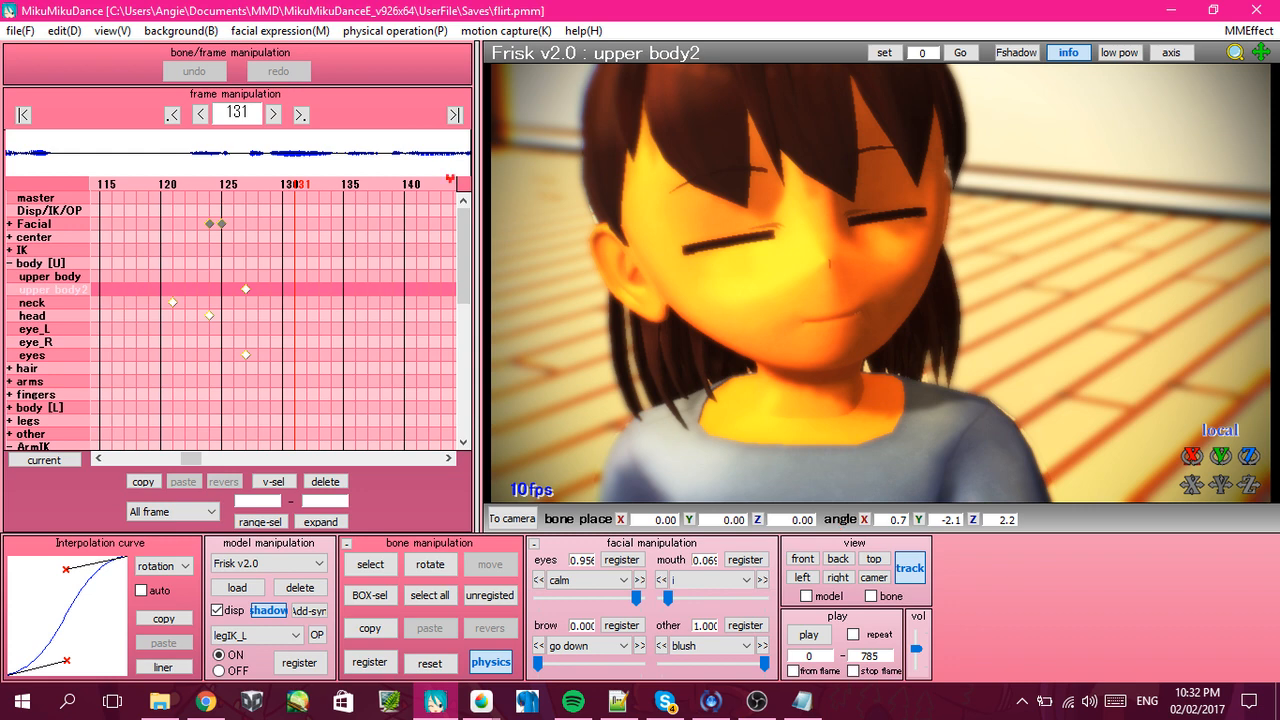
drag(439, 180, 439, 181)
click(440, 181)
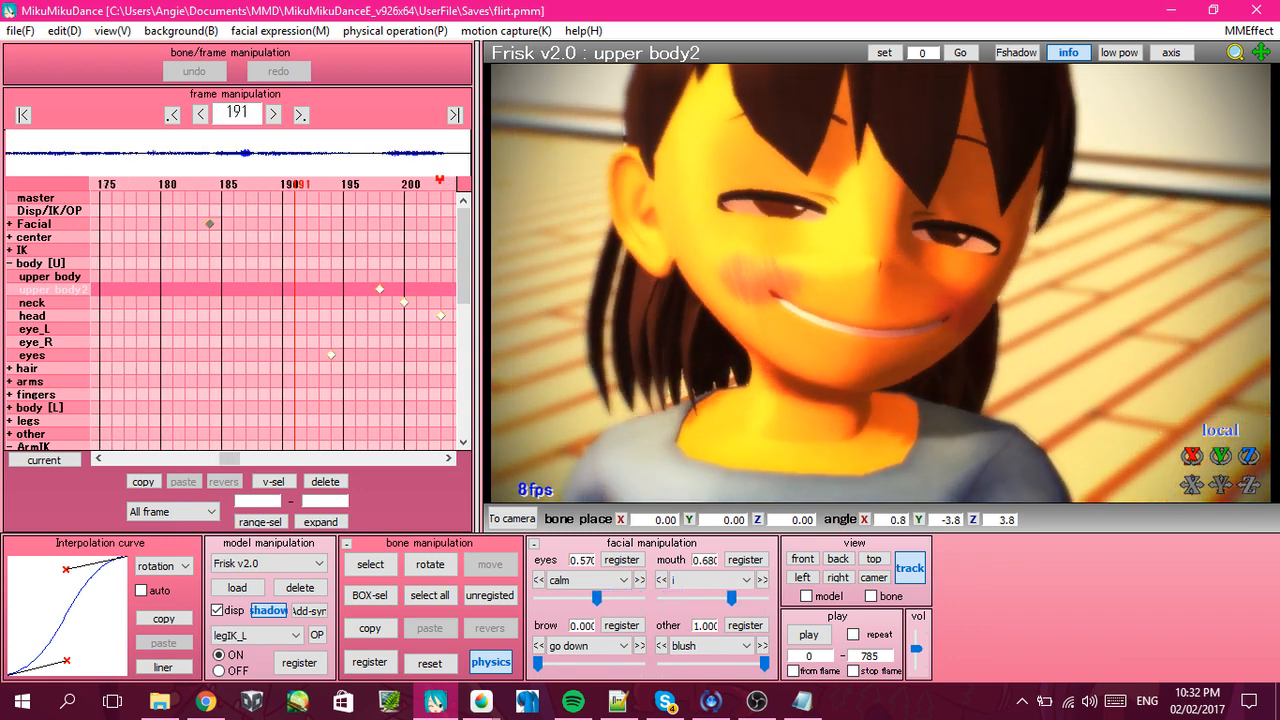
right_drag(861, 279, 893, 288)
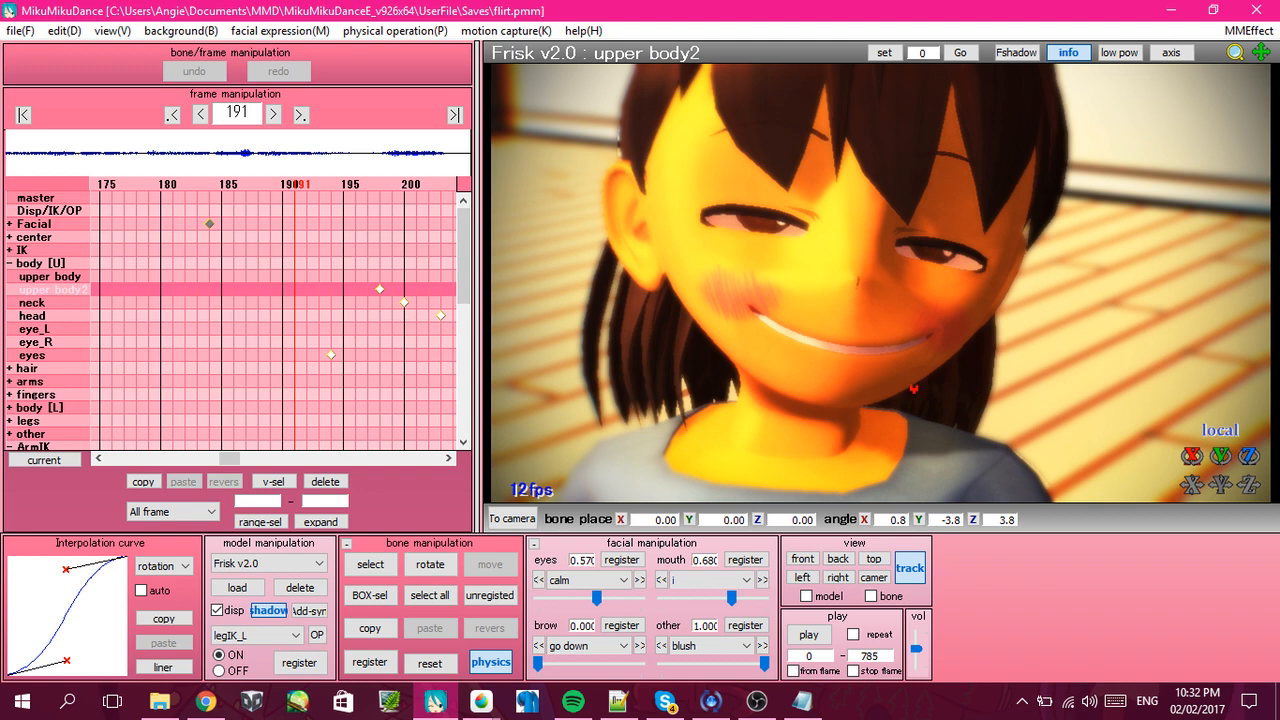
mouse_move(884, 291)
right_down()
mouse_move(872, 268)
mouse_move(920, 268)
mouse_move(883, 284)
right_up()
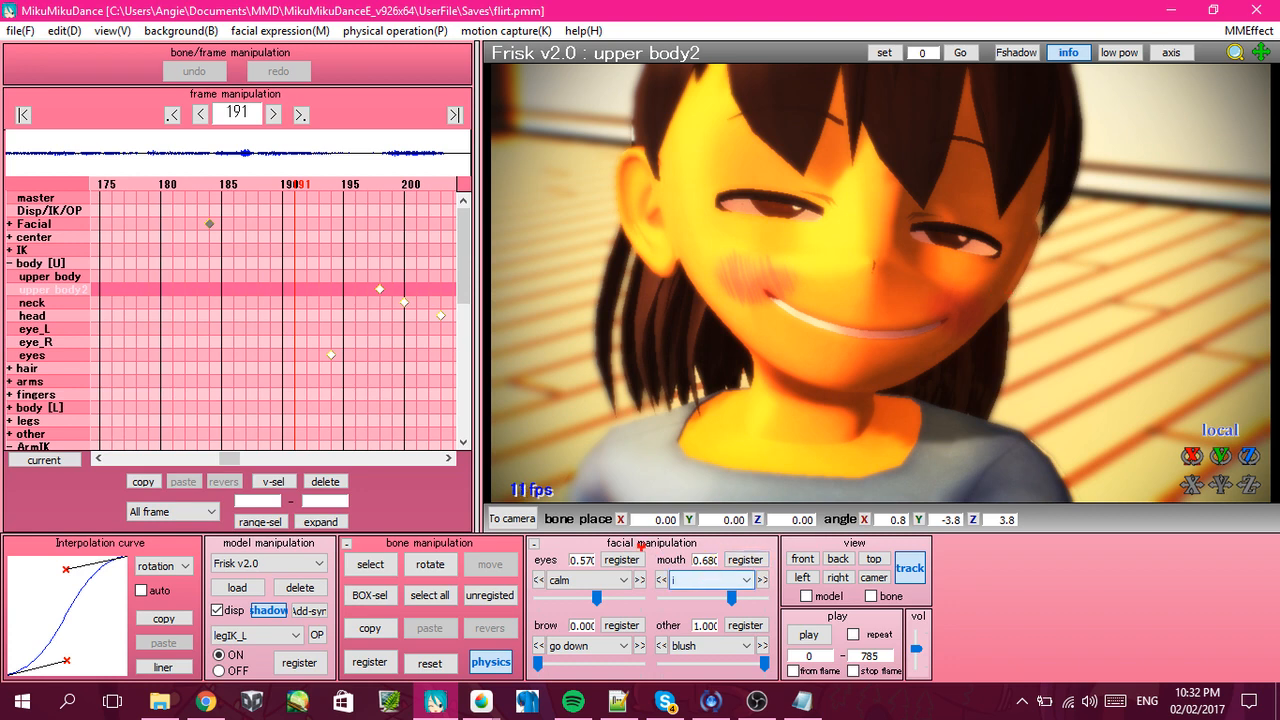
Check the grin and grin2 mouth morphs on Frisk at frame 191.
click(710, 579)
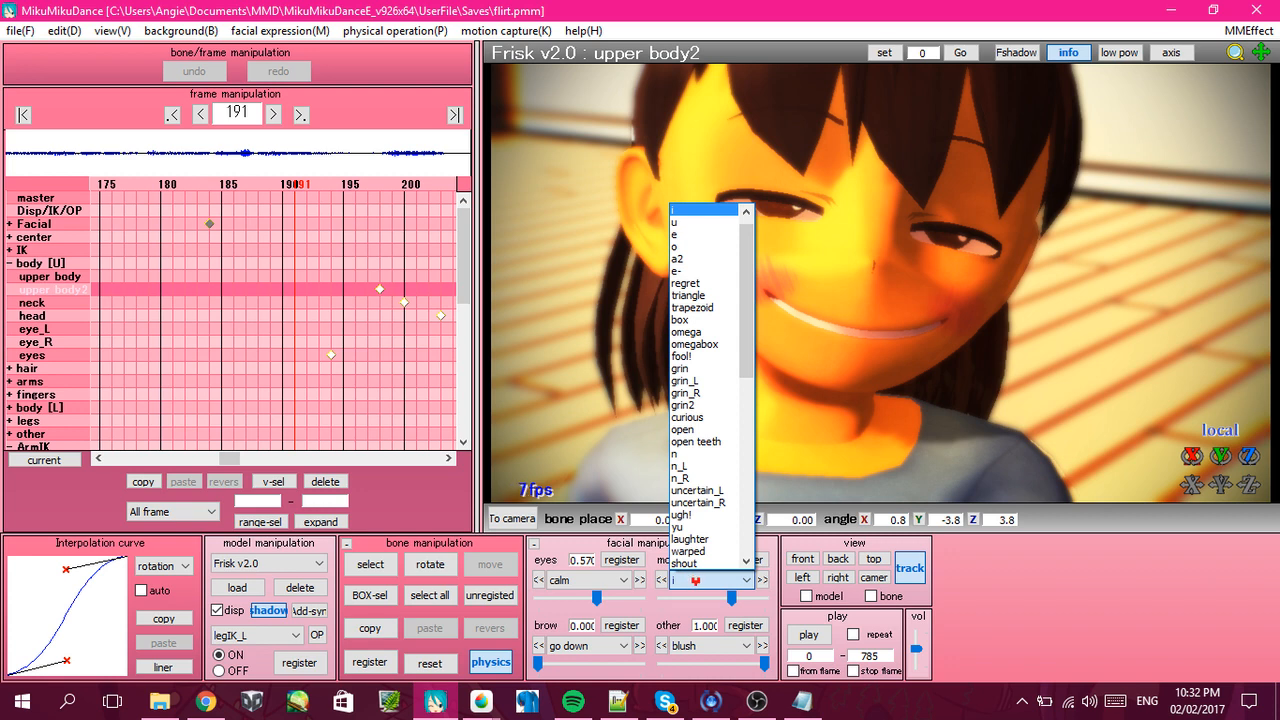
click(710, 369)
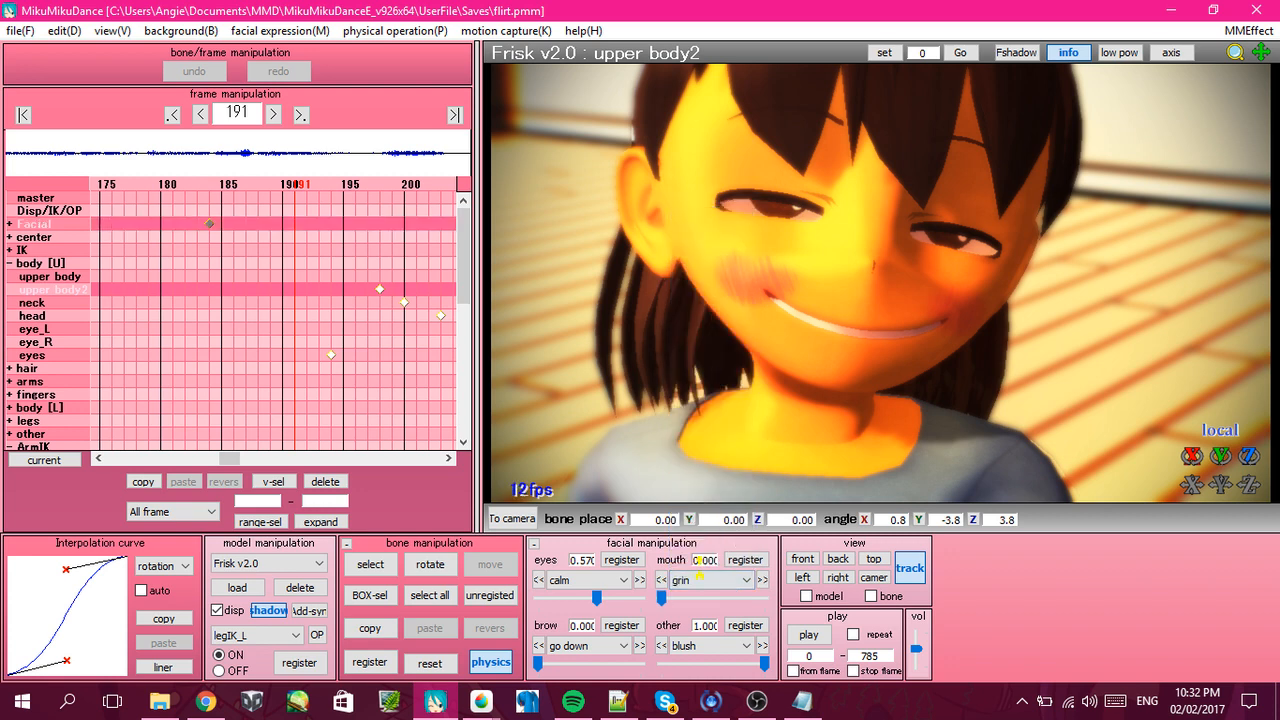
click(704, 576)
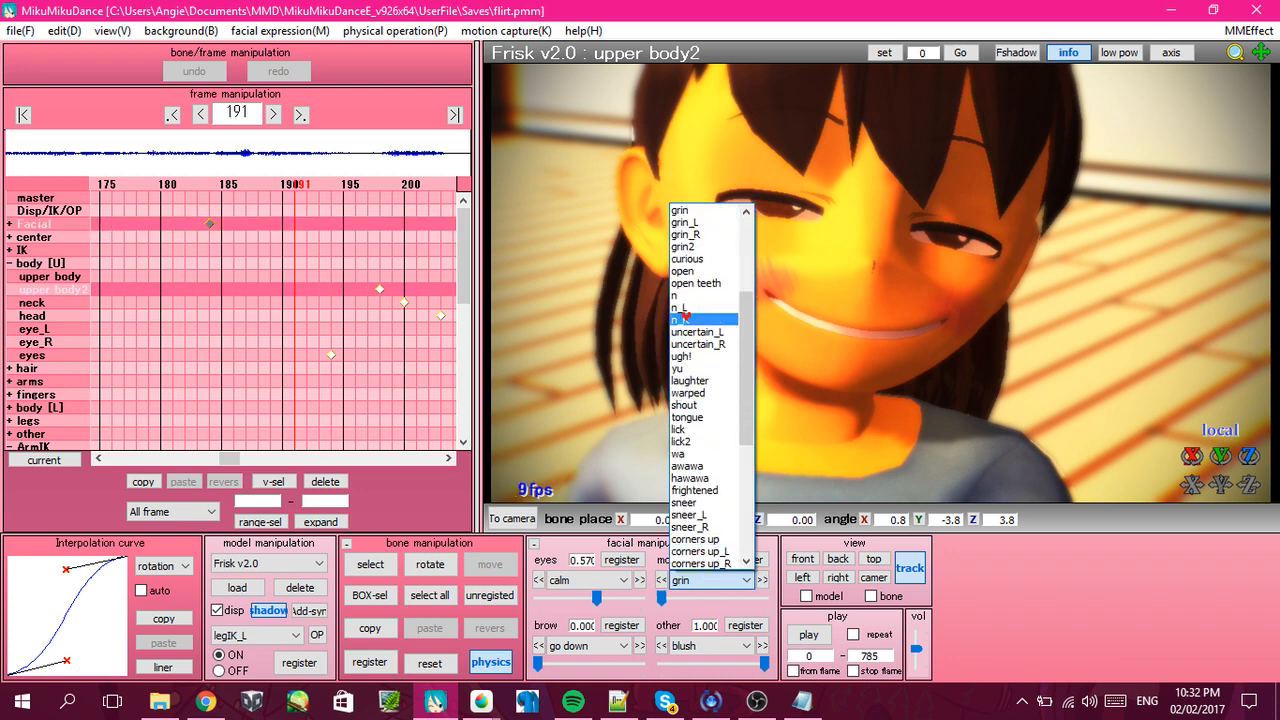
scroll(697, 318, up, 1)
click(696, 284)
Look through the rest of Frisk's mouth morph list and return to the i morph.
click(706, 579)
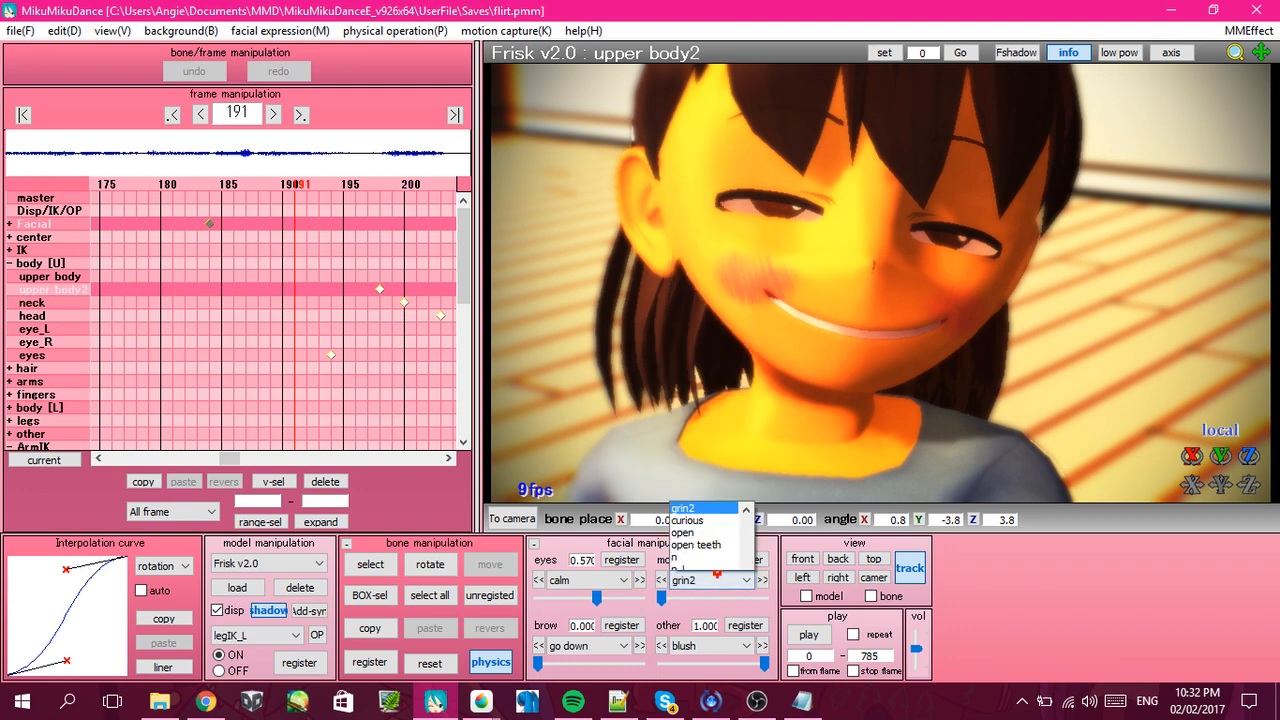
scroll(707, 538, down, 4)
scroll(707, 538, down, 4)
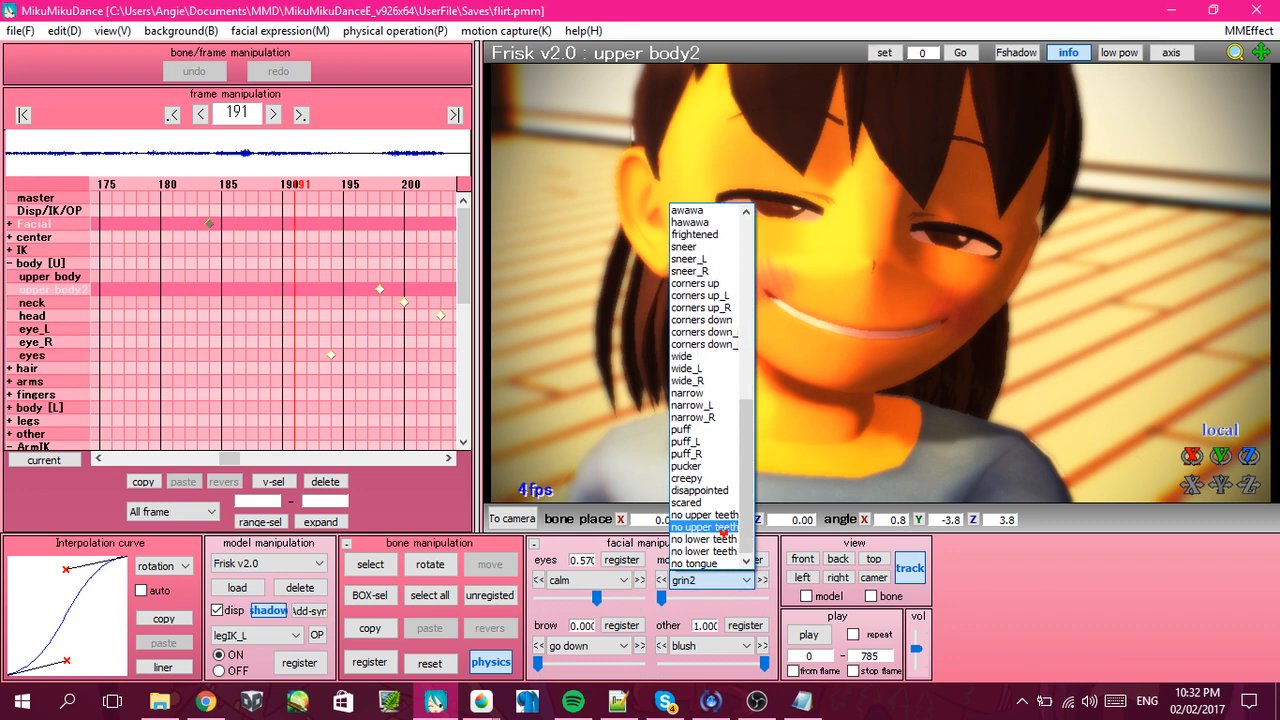
click(712, 478)
mouse_move(725, 597)
mouse_down()
mouse_move(785, 592)
mouse_move(728, 583)
mouse_up()
click(739, 575)
drag(743, 466, 706, 212)
click(680, 270)
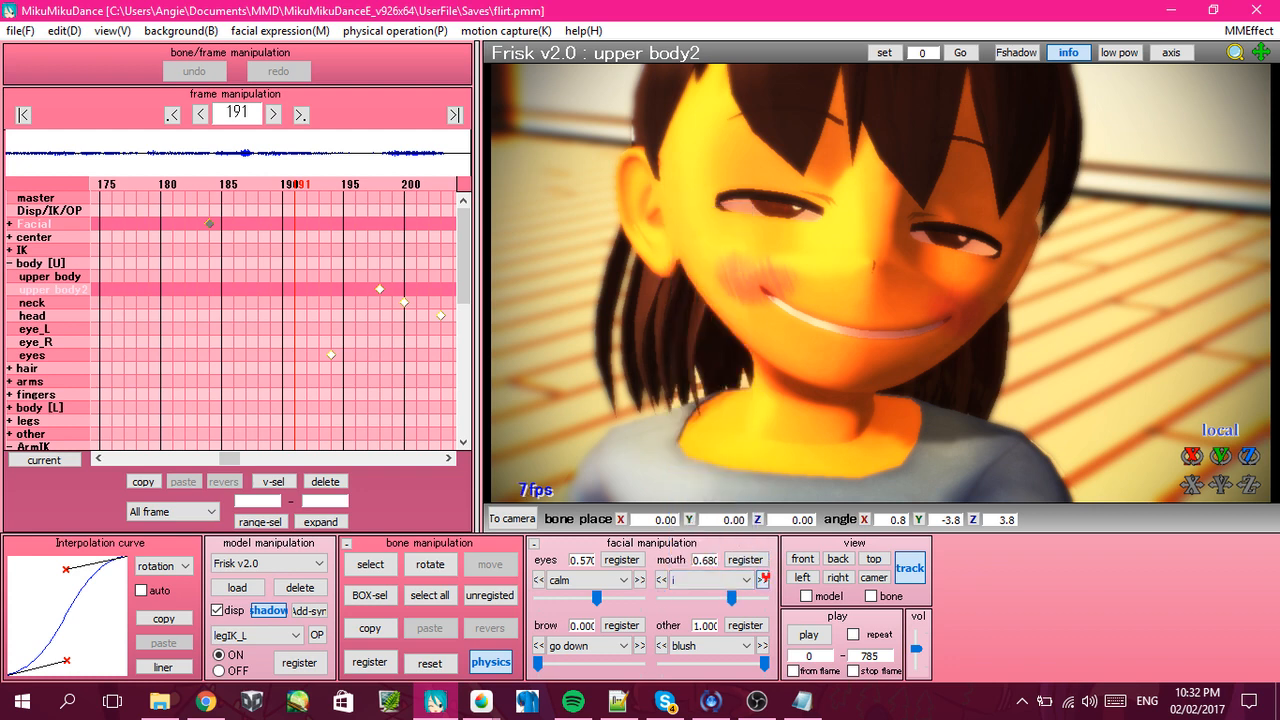
Go through Frisk's mouth morphs one by one from i to lick, checking how much each contributes.
click(762, 577)
click(762, 577)
click(762, 577)
click(762, 577)
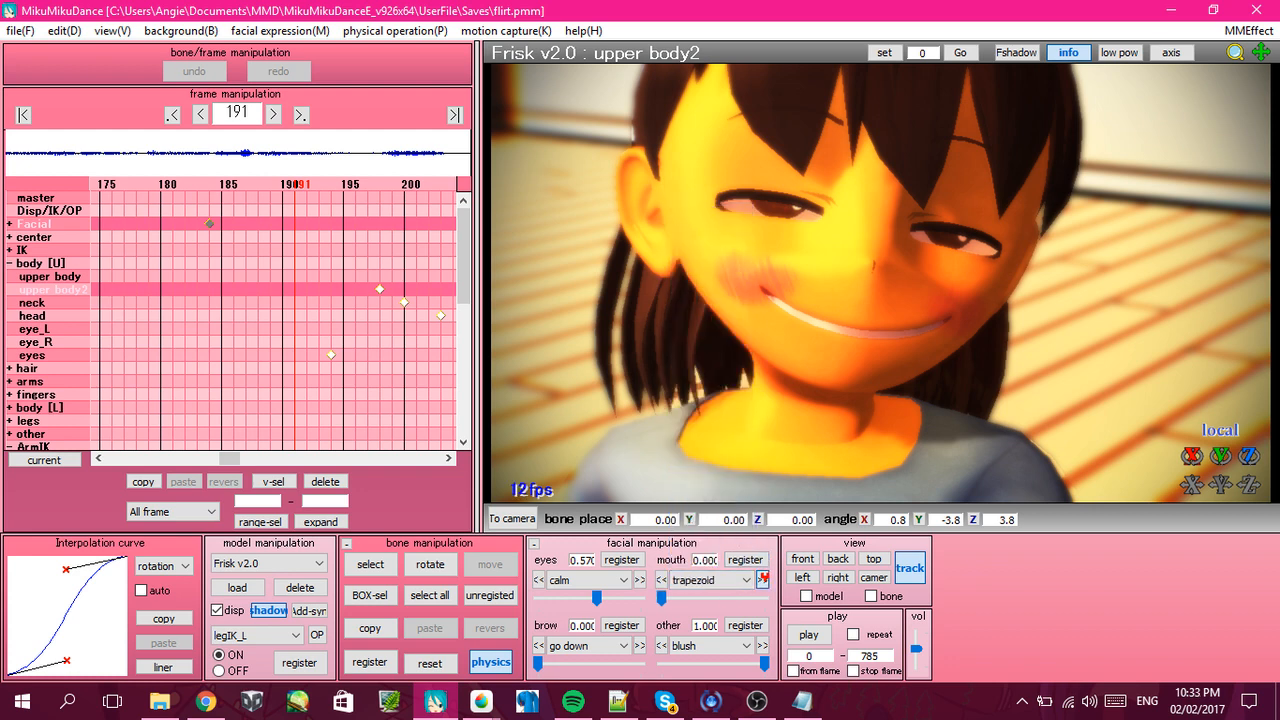
click(762, 577)
click(762, 578)
click(762, 579)
mouse_move(713, 598)
mouse_down()
mouse_move(775, 600)
mouse_move(674, 601)
mouse_move(808, 584)
mouse_move(699, 582)
mouse_move(683, 591)
mouse_move(694, 598)
mouse_up()
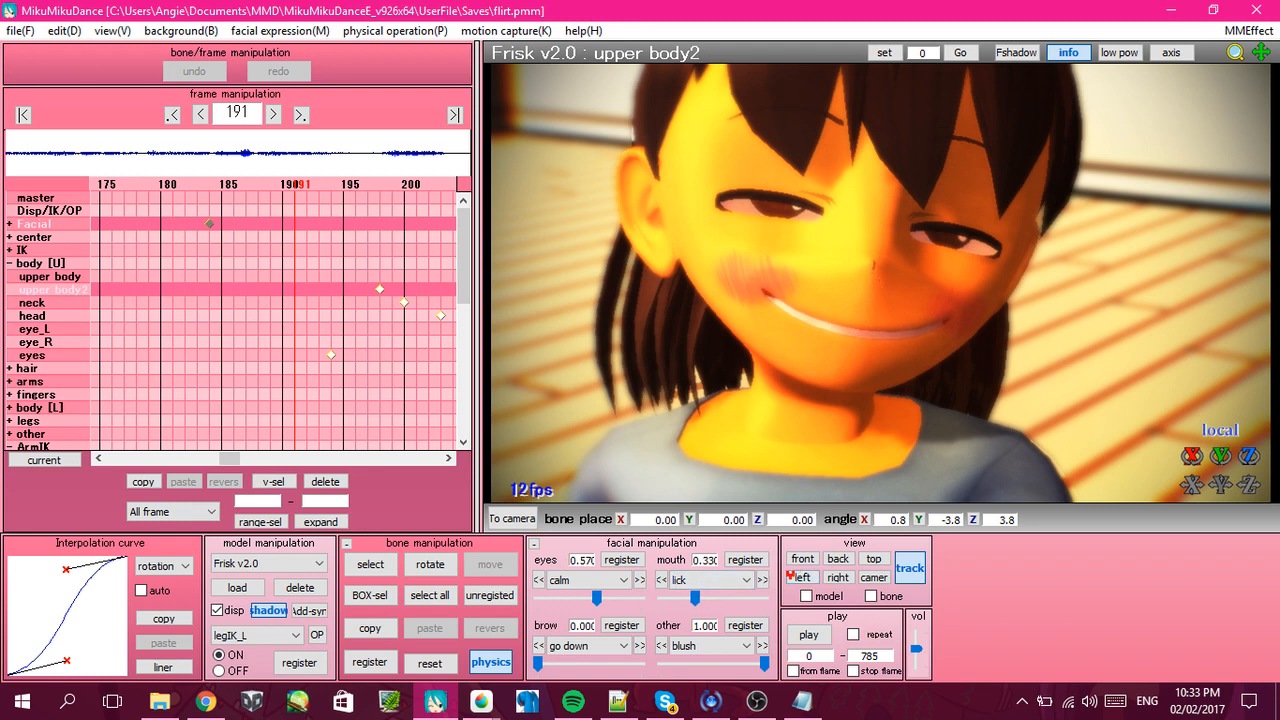
Continue through the mouth morphs from lick to wide and examine the resulting smile on Frisk's face.
click(764, 580)
click(764, 580)
click(764, 580)
click(764, 580)
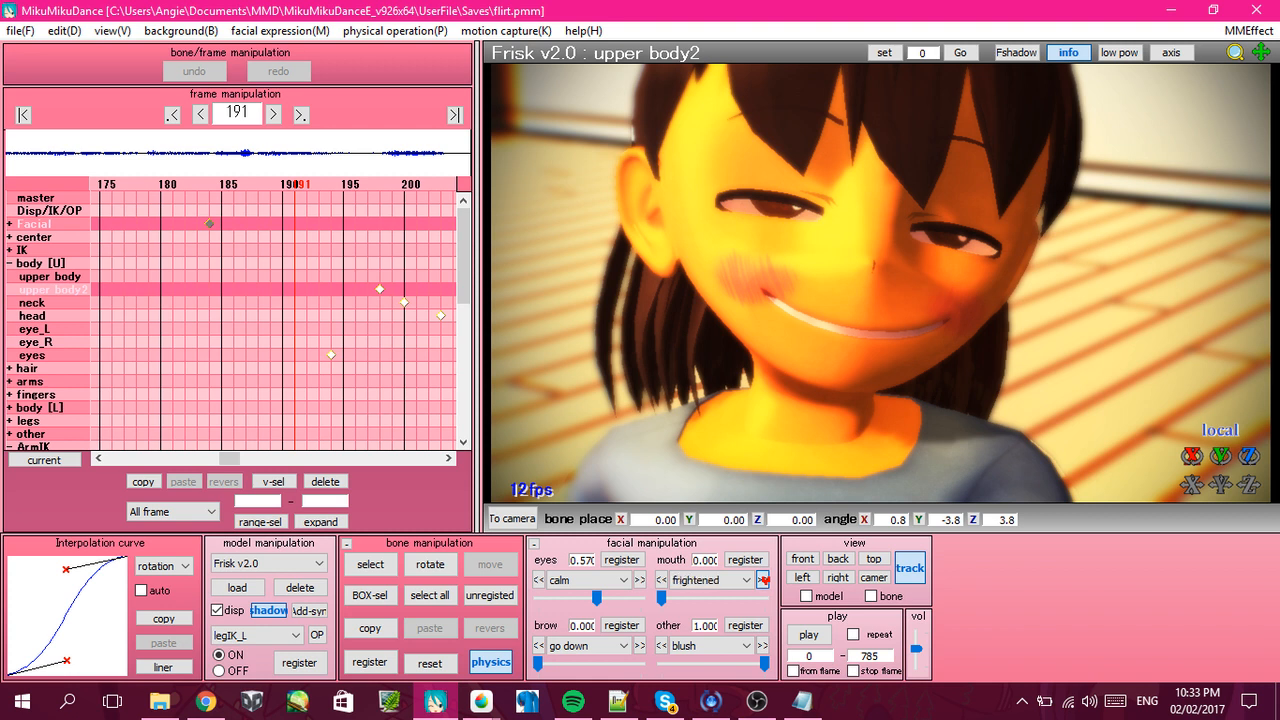
click(764, 580)
click(764, 580)
click(763, 580)
click(763, 580)
click(763, 580)
click(663, 581)
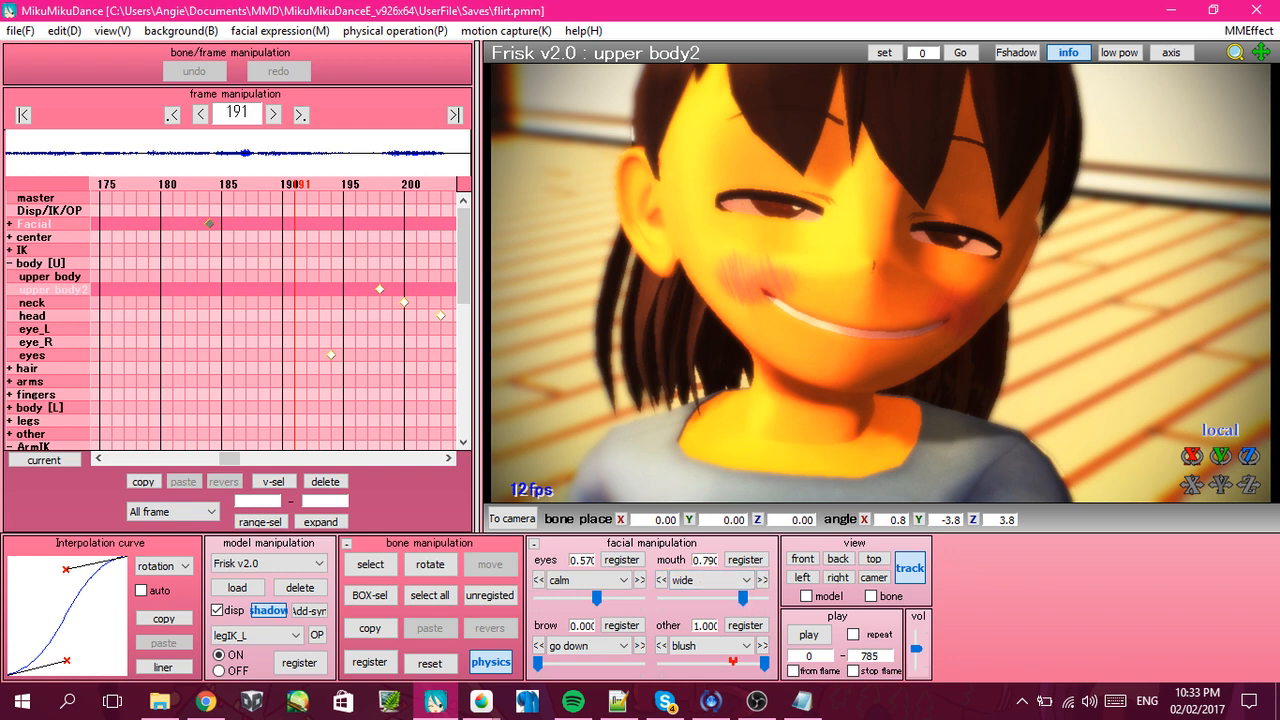
scroll(864, 279, down, 3)
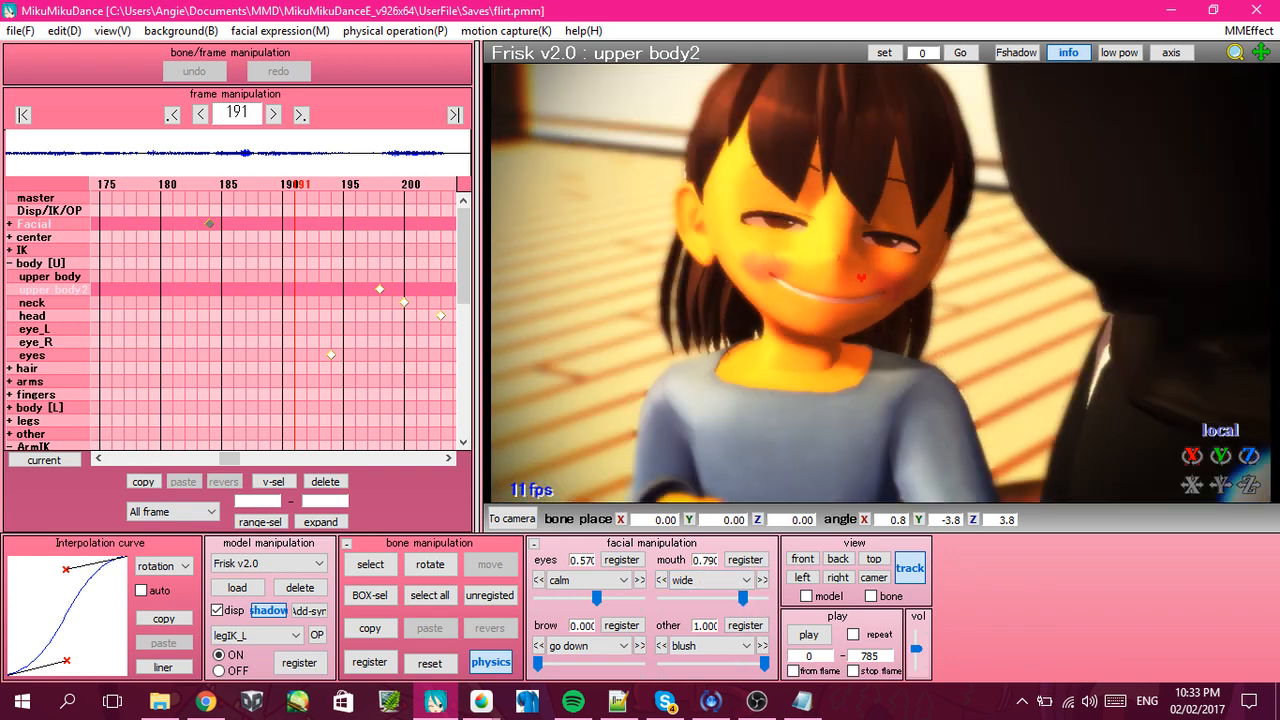
Compare Frisk's smile with the wide mouth morph lowered to 0 and raised to 1.000.
scroll(861, 278, up, 3)
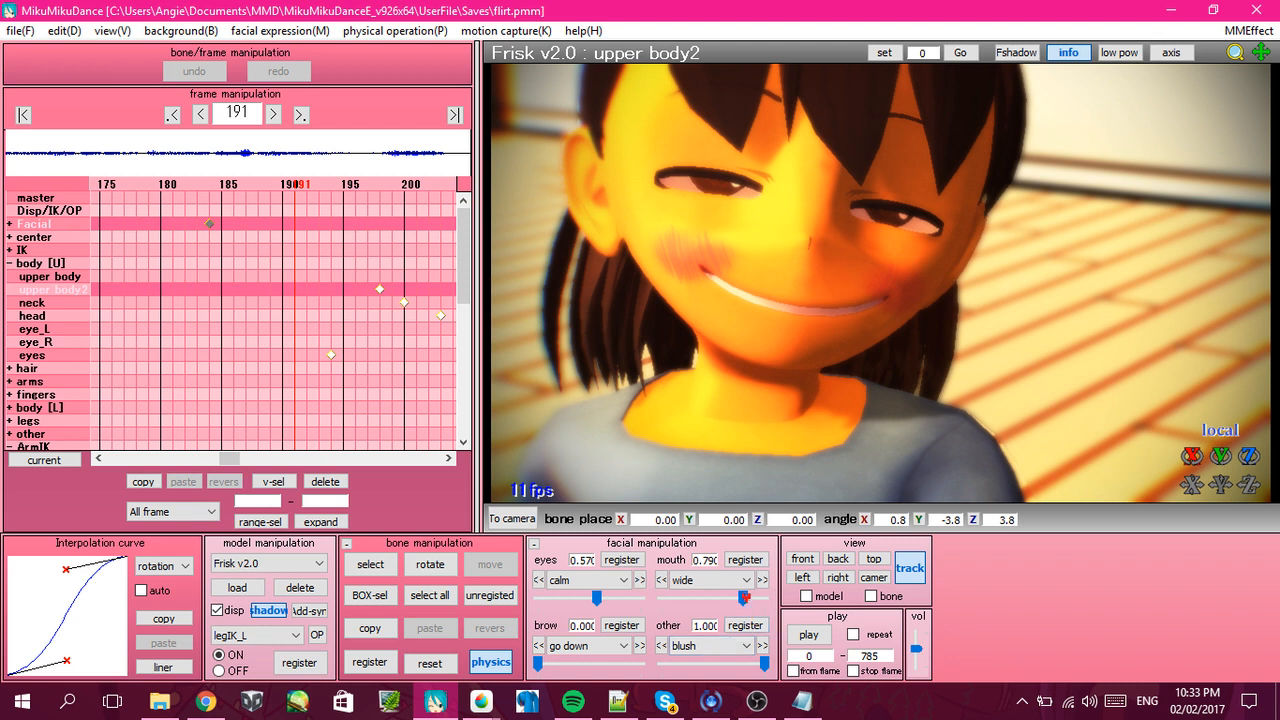
drag(743, 597, 598, 603)
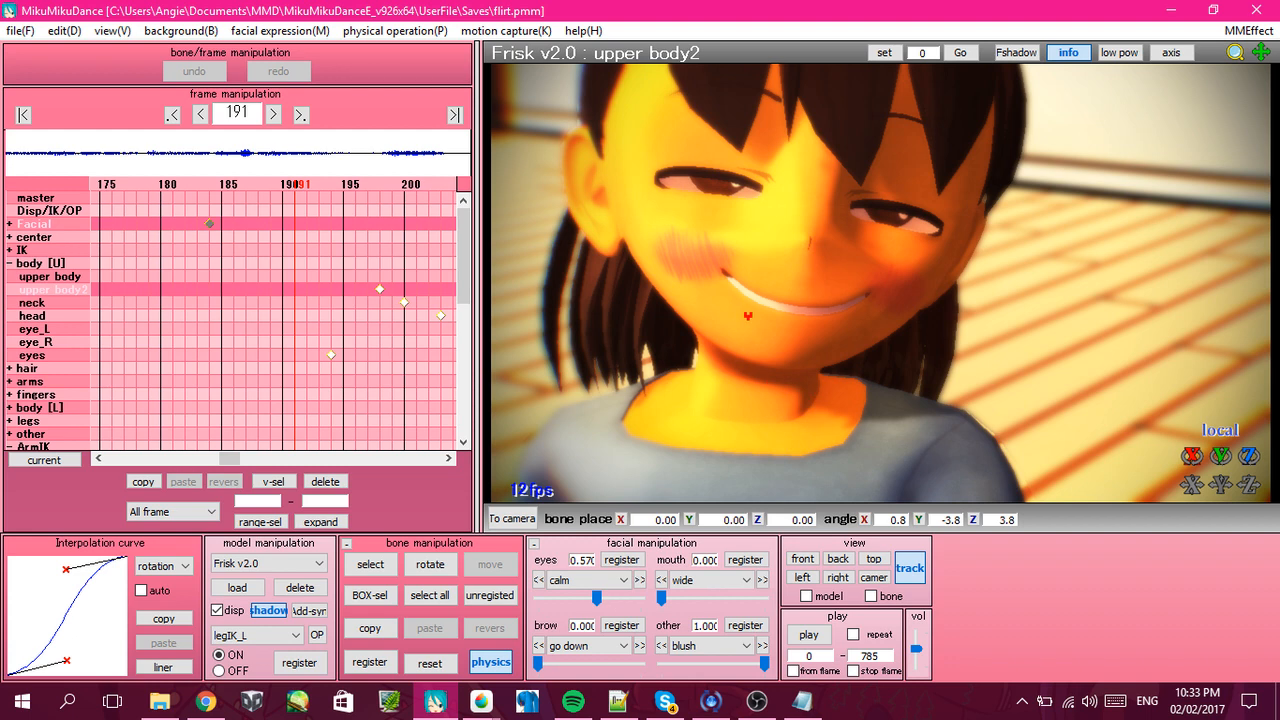
middle_drag(888, 286, 892, 293)
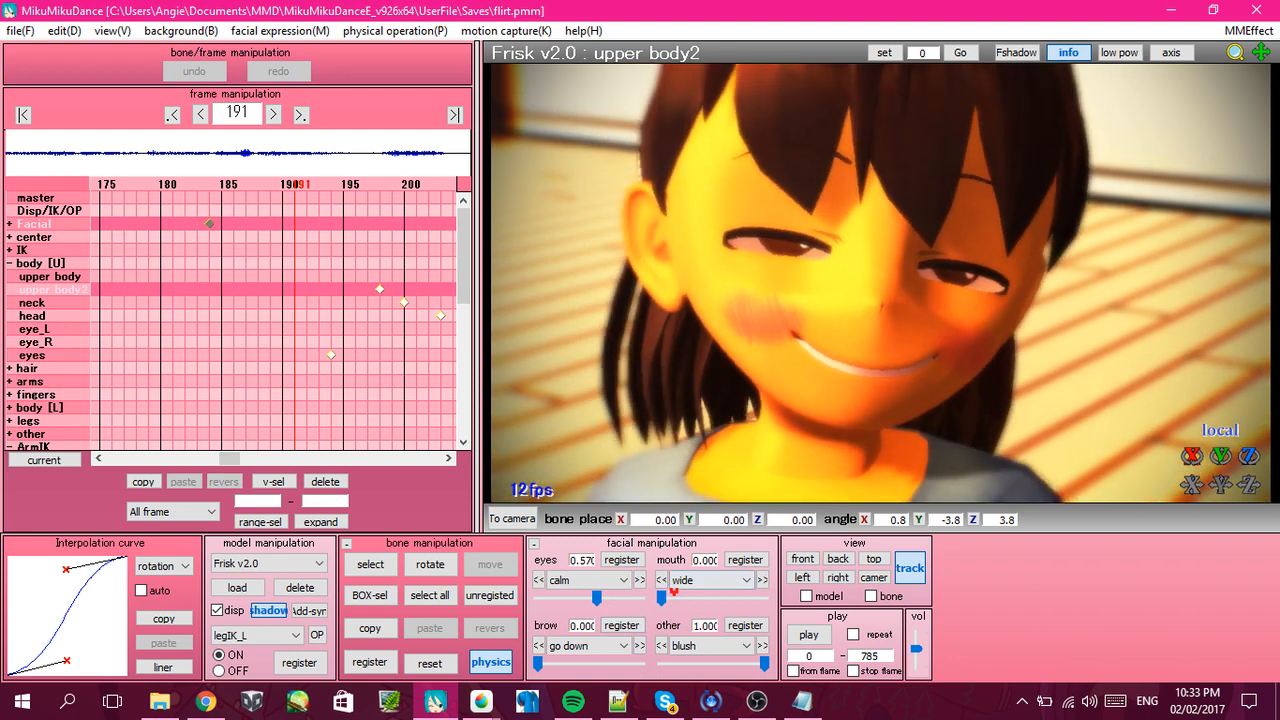
drag(660, 598, 765, 598)
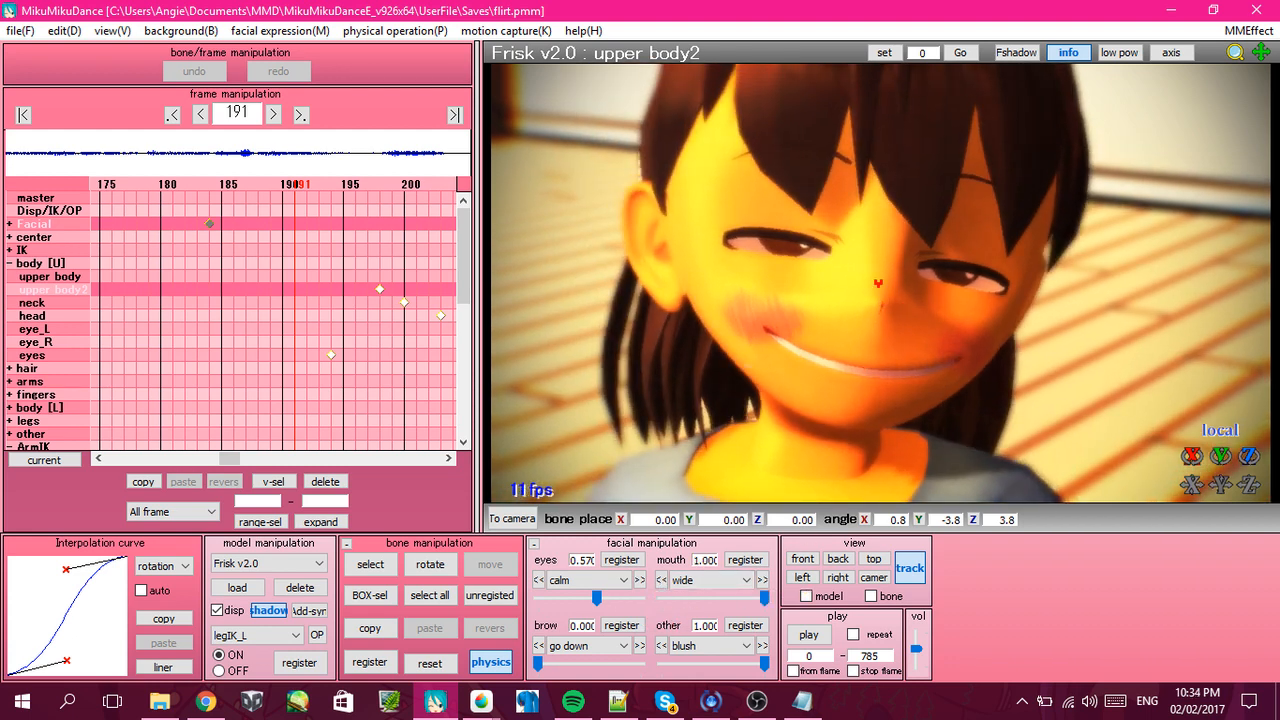
middle_drag(878, 283, 867, 279)
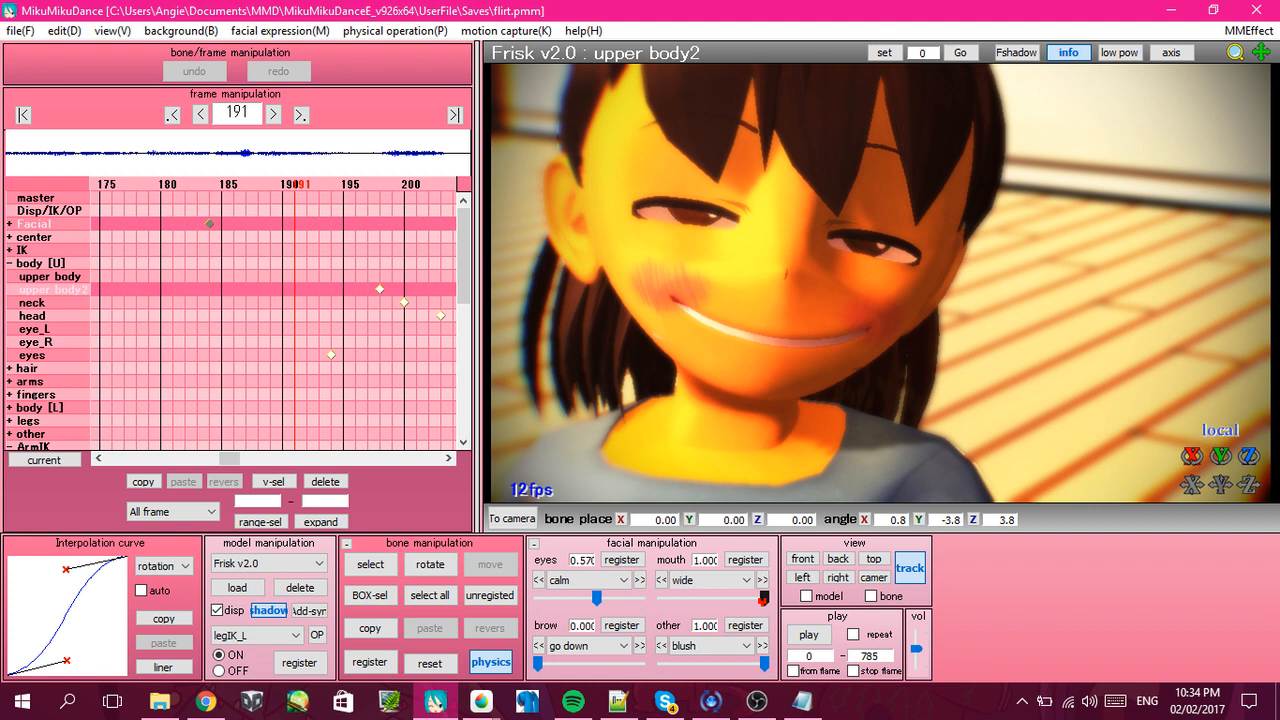
drag(764, 598, 660, 598)
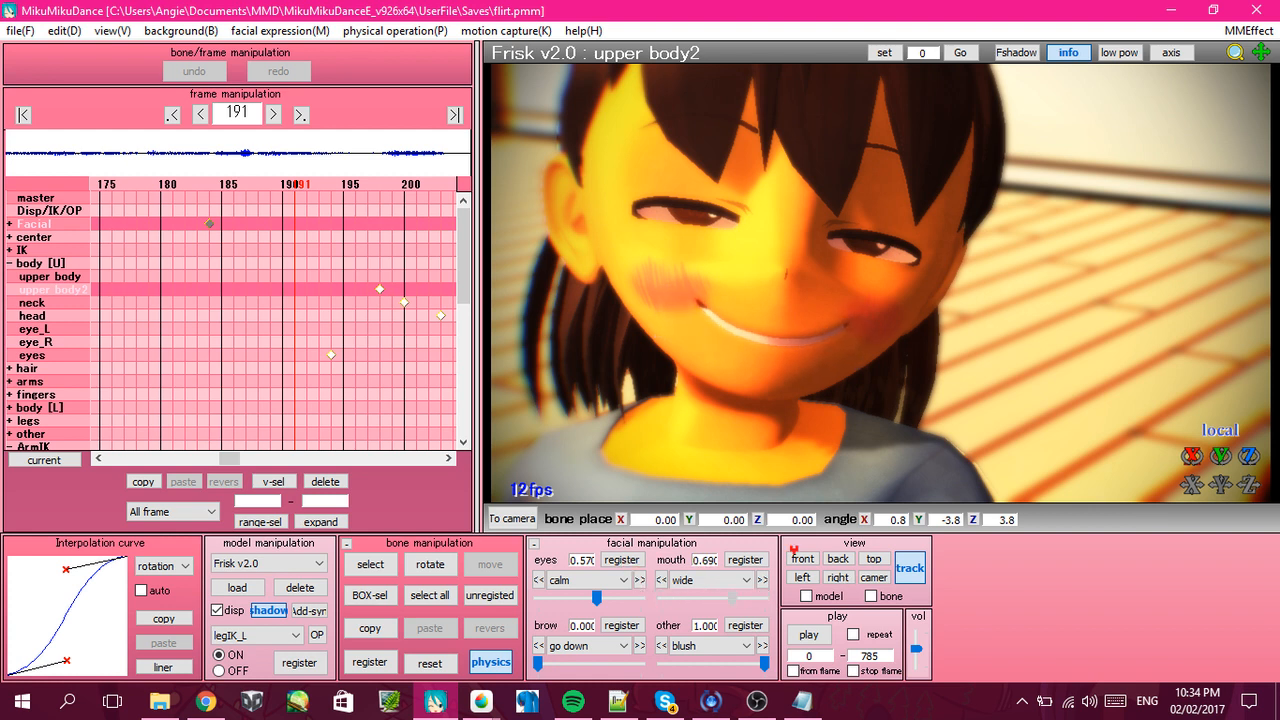
drag(606, 538, 1003, 534)
drag(454, 567, 790, 592)
Switch to Frisk's creepy mouth morph, lower it to 0 and raise it to 0.530 to compare the smile.
click(731, 581)
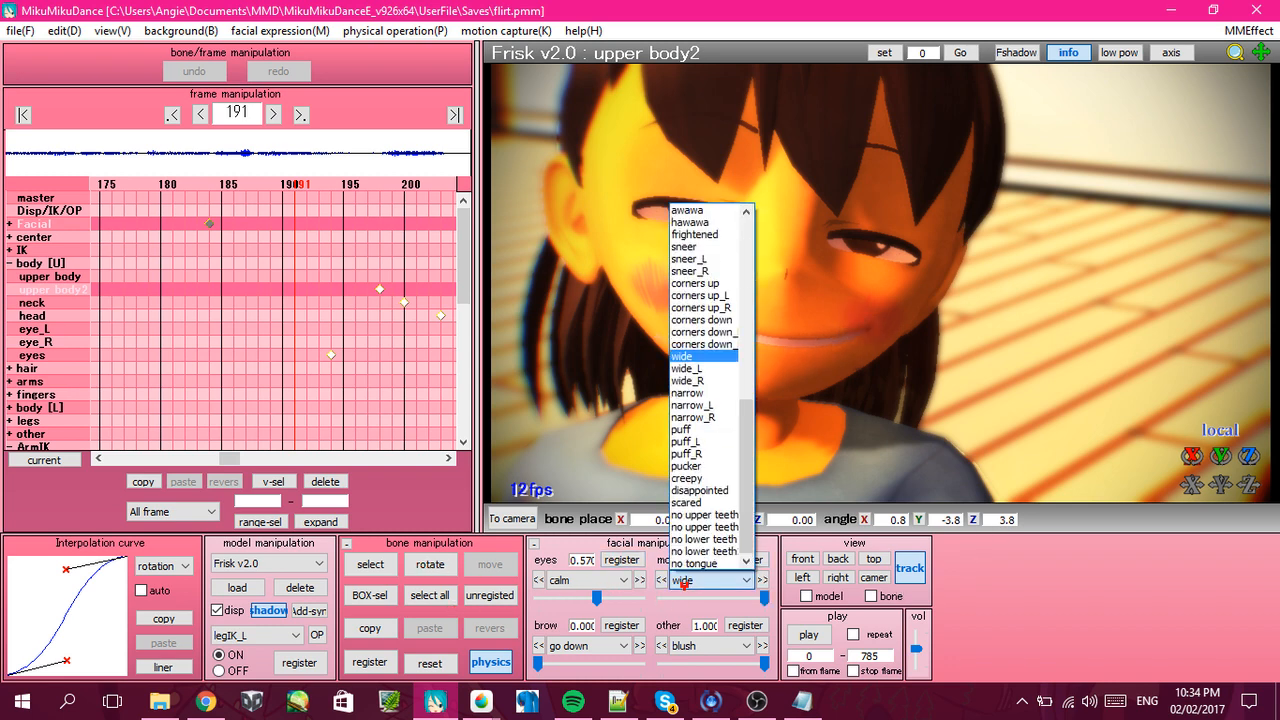
click(714, 478)
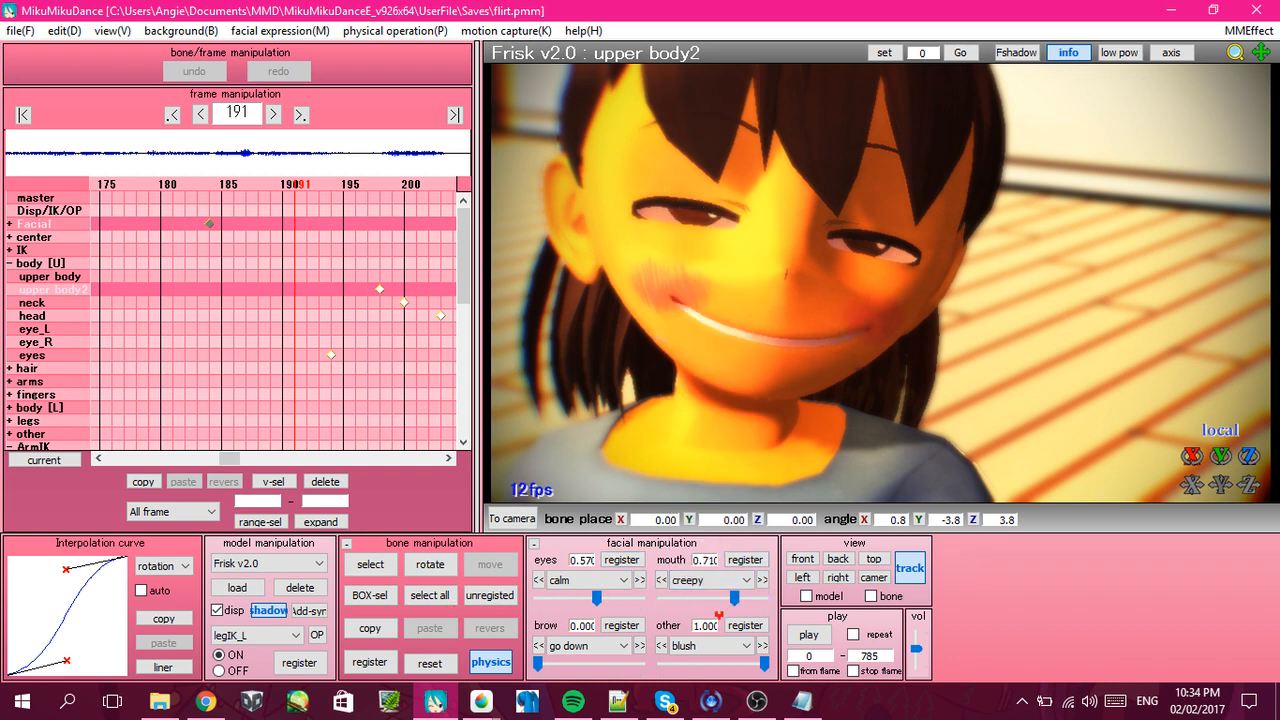
drag(733, 598, 631, 612)
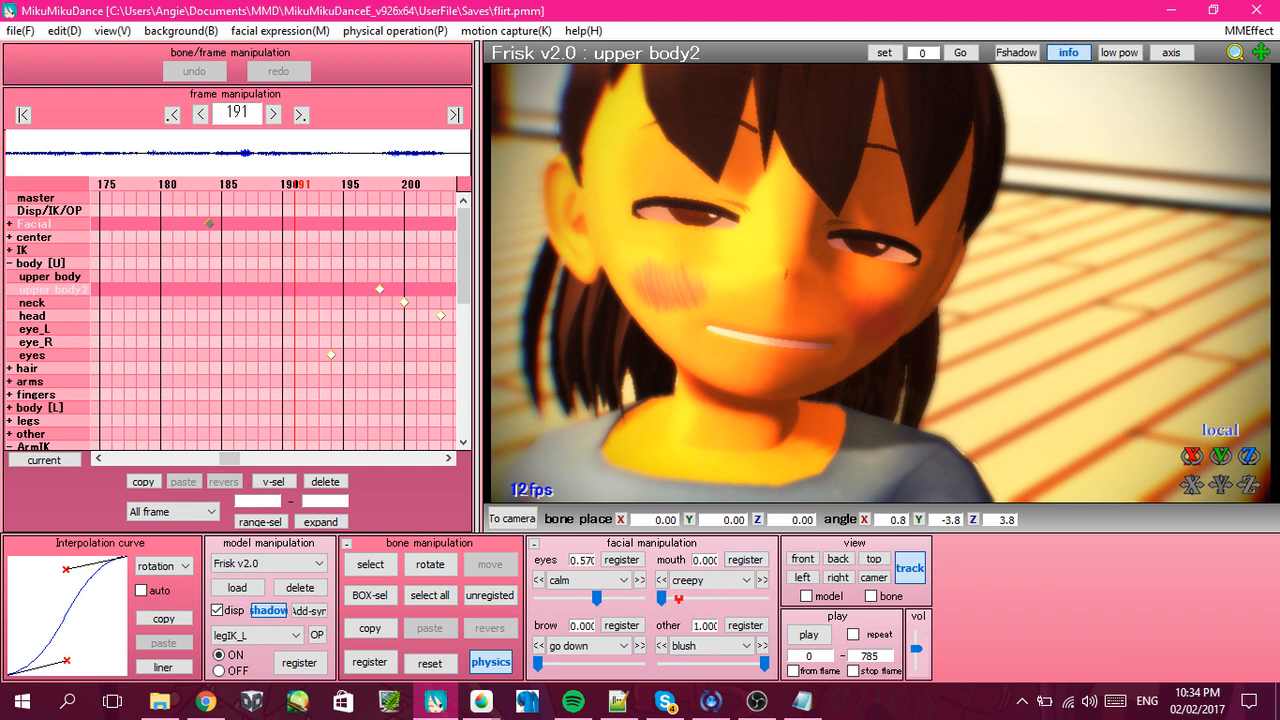
drag(662, 600, 712, 594)
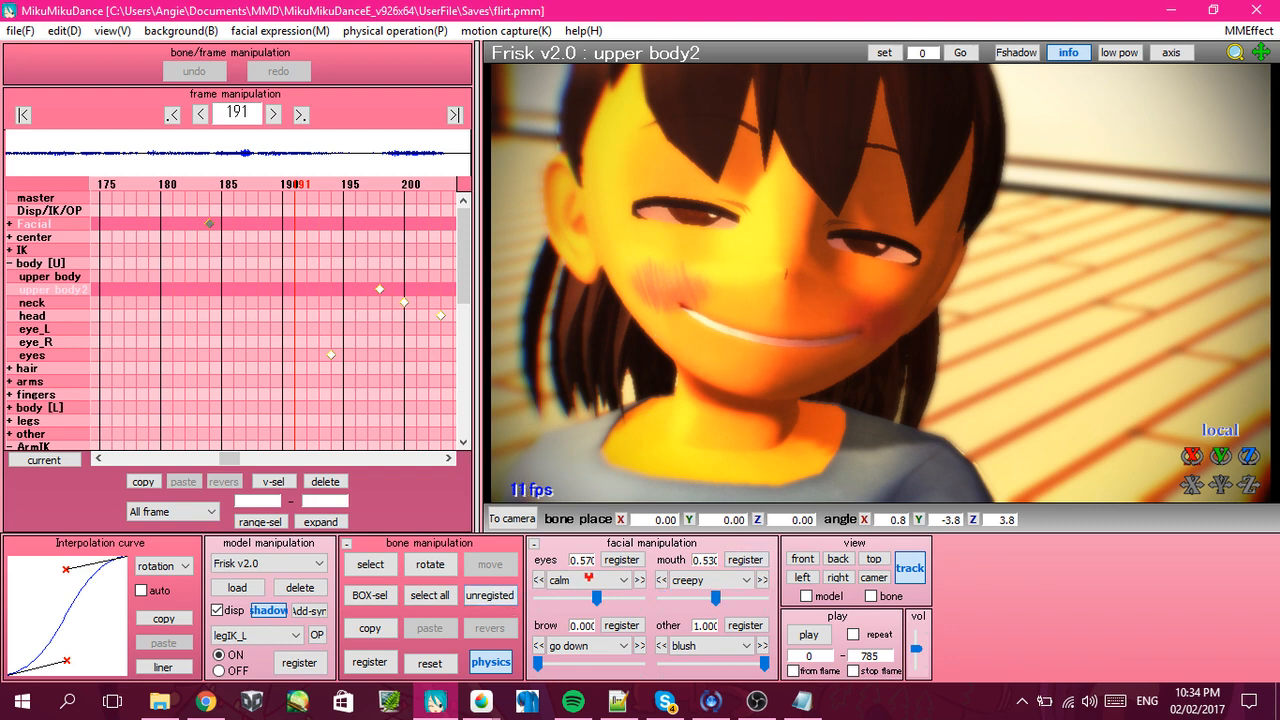
Check how much the blink and smile eye morphs contribute to Frisk's expression.
click(590, 578)
scroll(580, 330, up, 3)
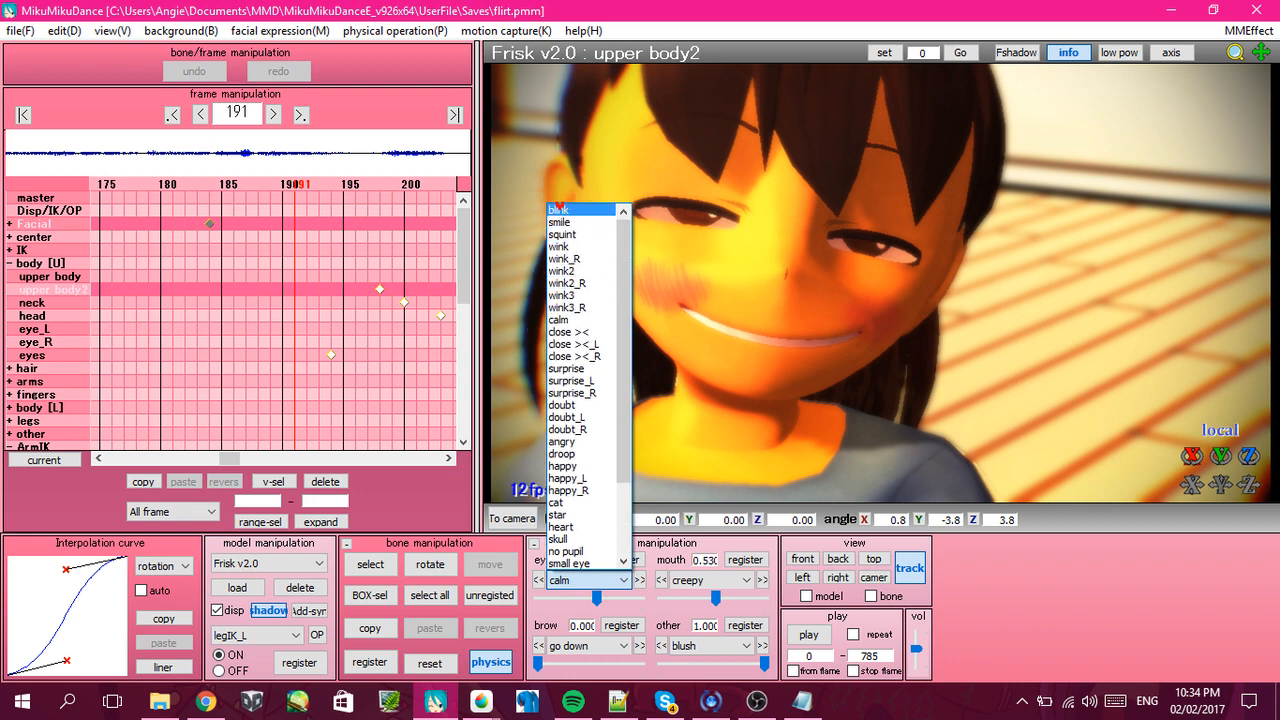
click(565, 209)
click(588, 578)
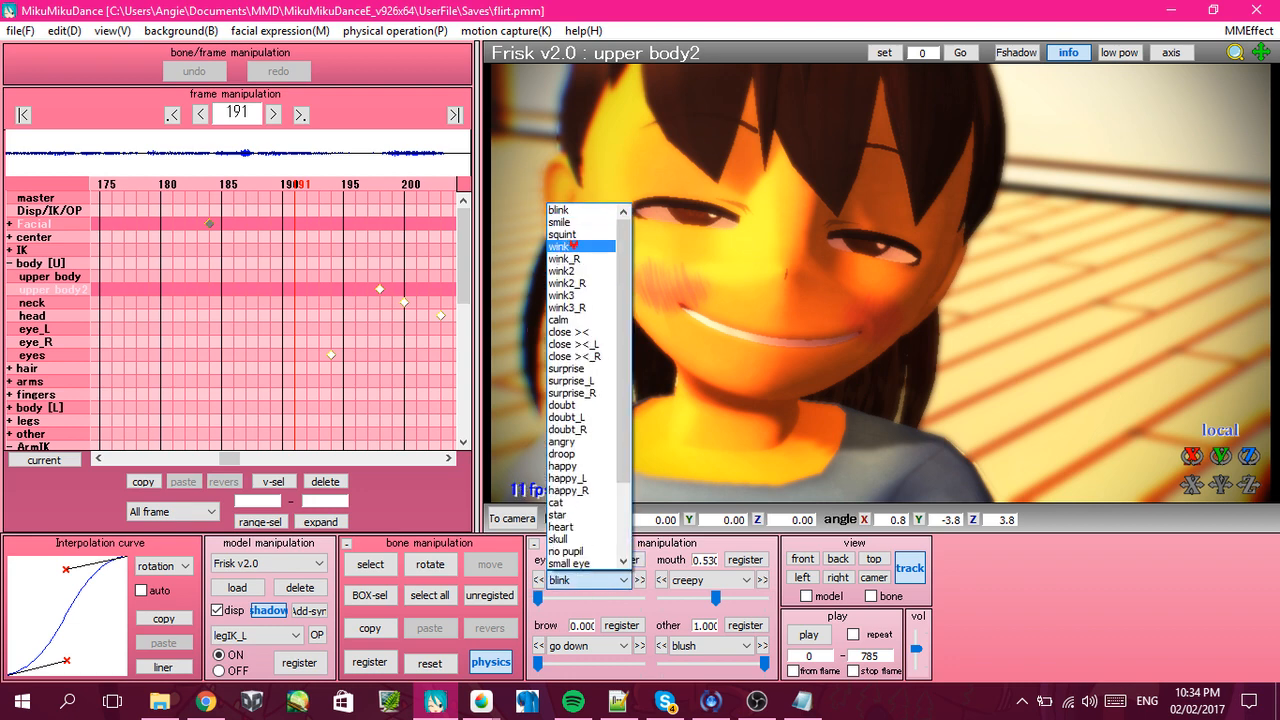
click(569, 222)
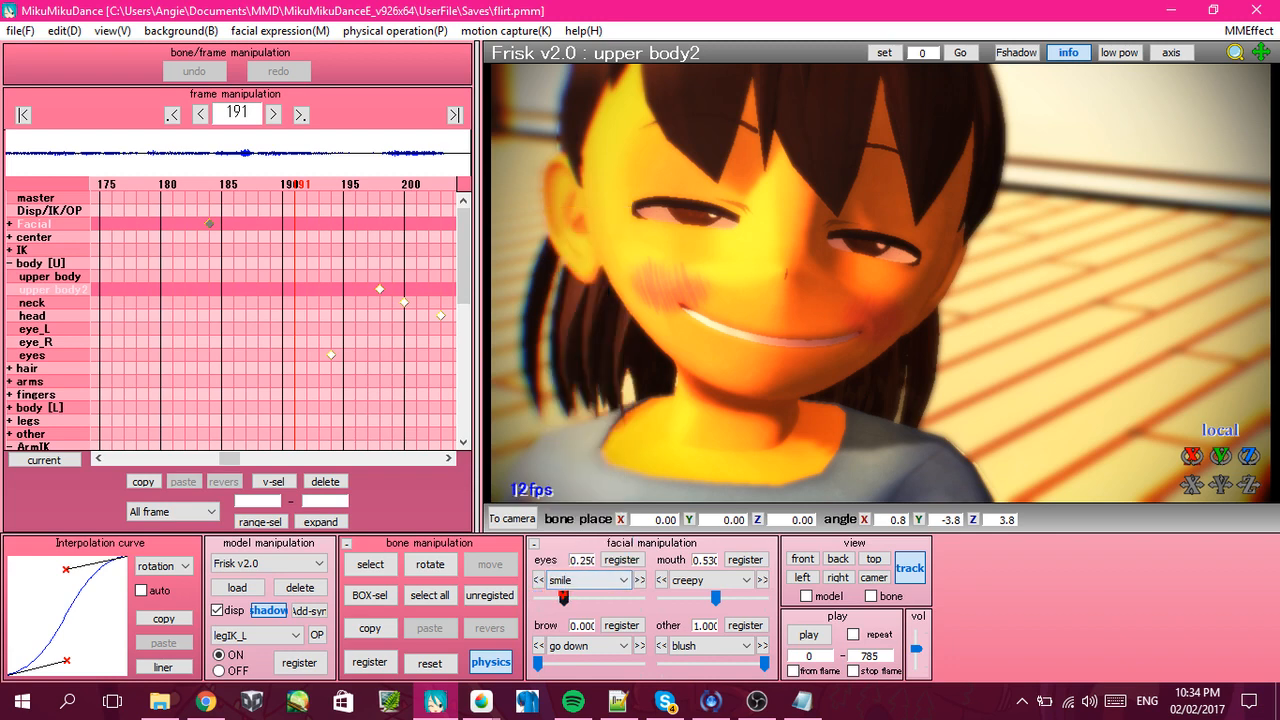
mouse_move(565, 598)
mouse_down()
mouse_move(624, 599)
mouse_move(541, 600)
mouse_move(610, 600)
mouse_move(562, 600)
mouse_up()
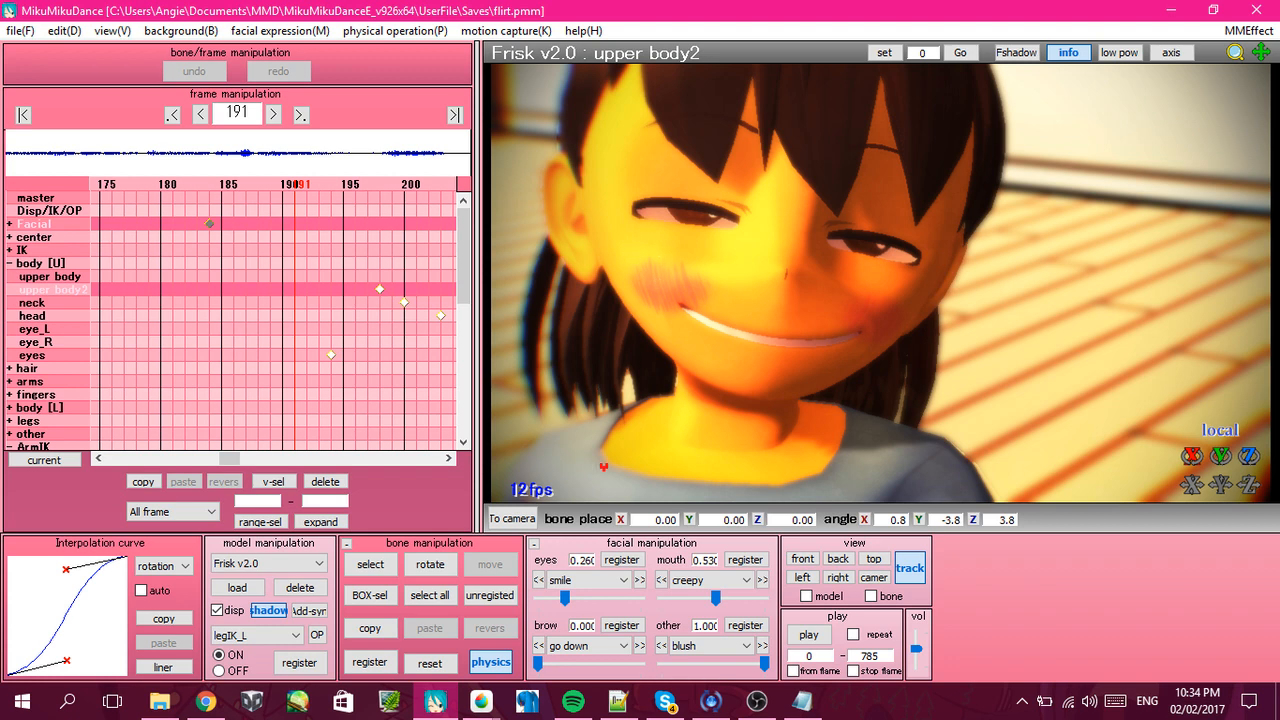
Check Frisk's doubt eye morph, then lower the calm eye morph to 0 to see the eyes without it.
click(585, 580)
scroll(577, 514, down, 2)
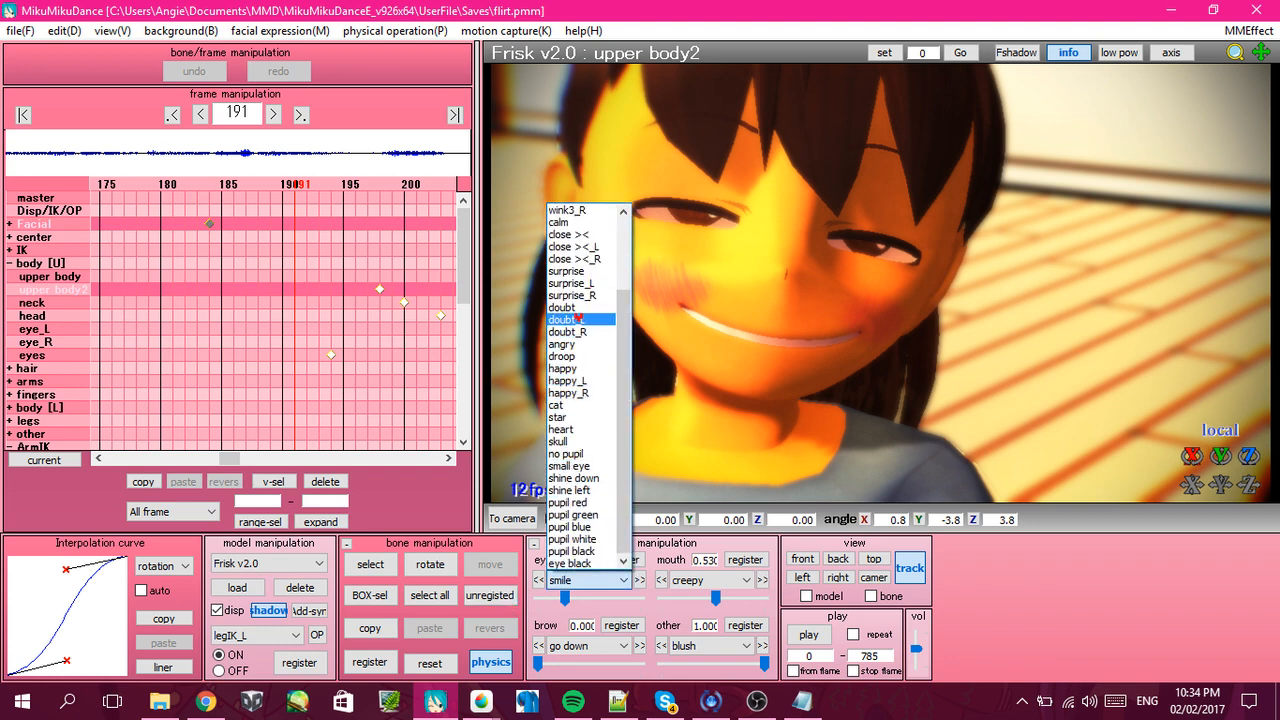
click(578, 307)
click(585, 580)
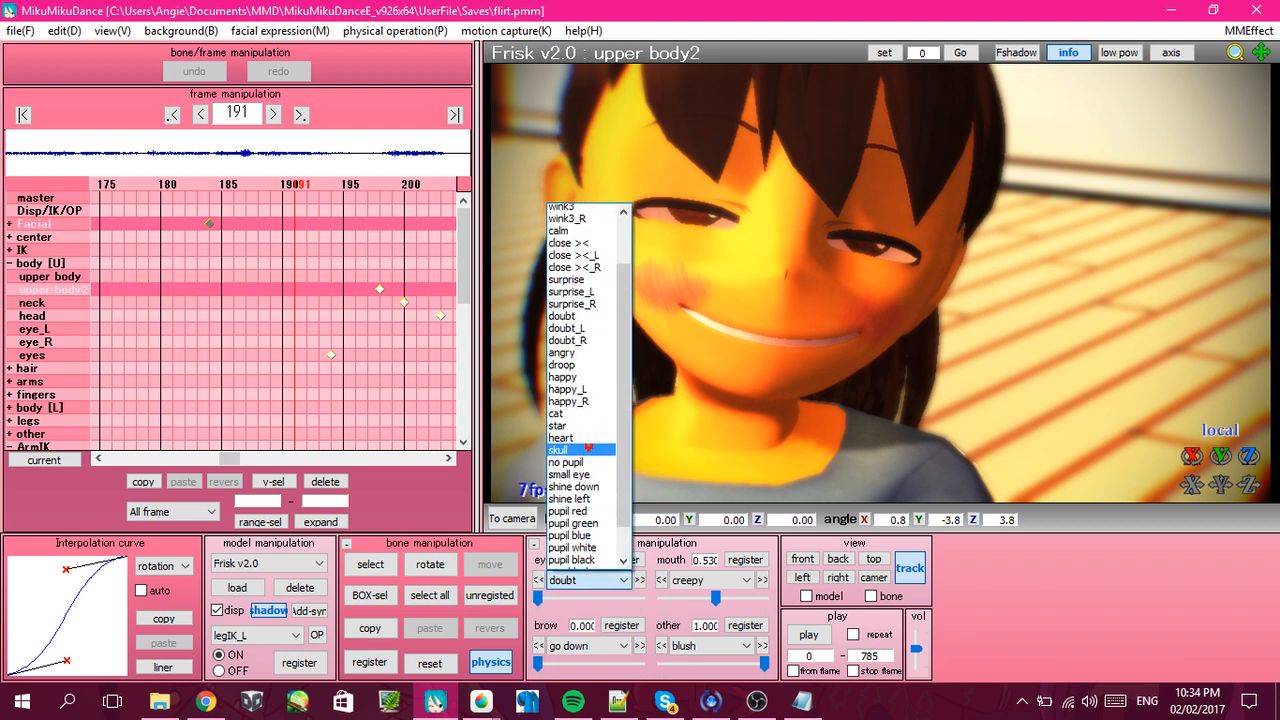
scroll(585, 440, up, 2)
click(578, 321)
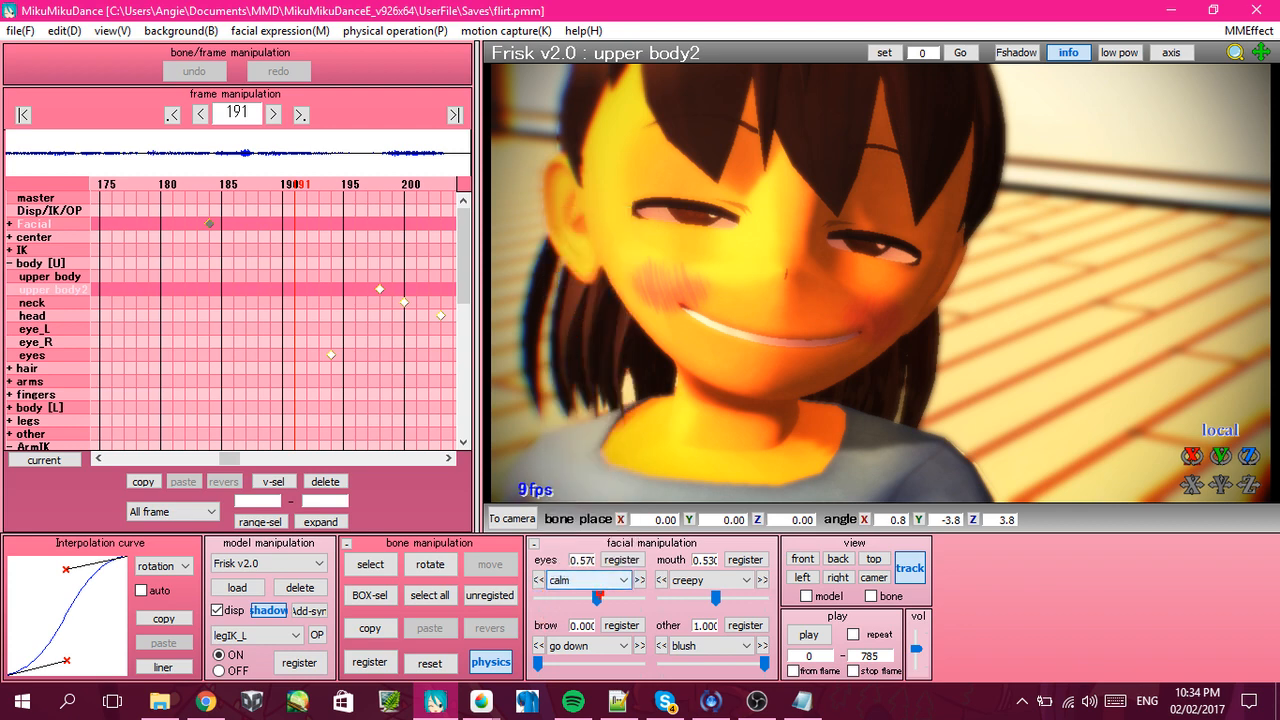
drag(598, 597, 528, 604)
scroll(885, 285, down, 3)
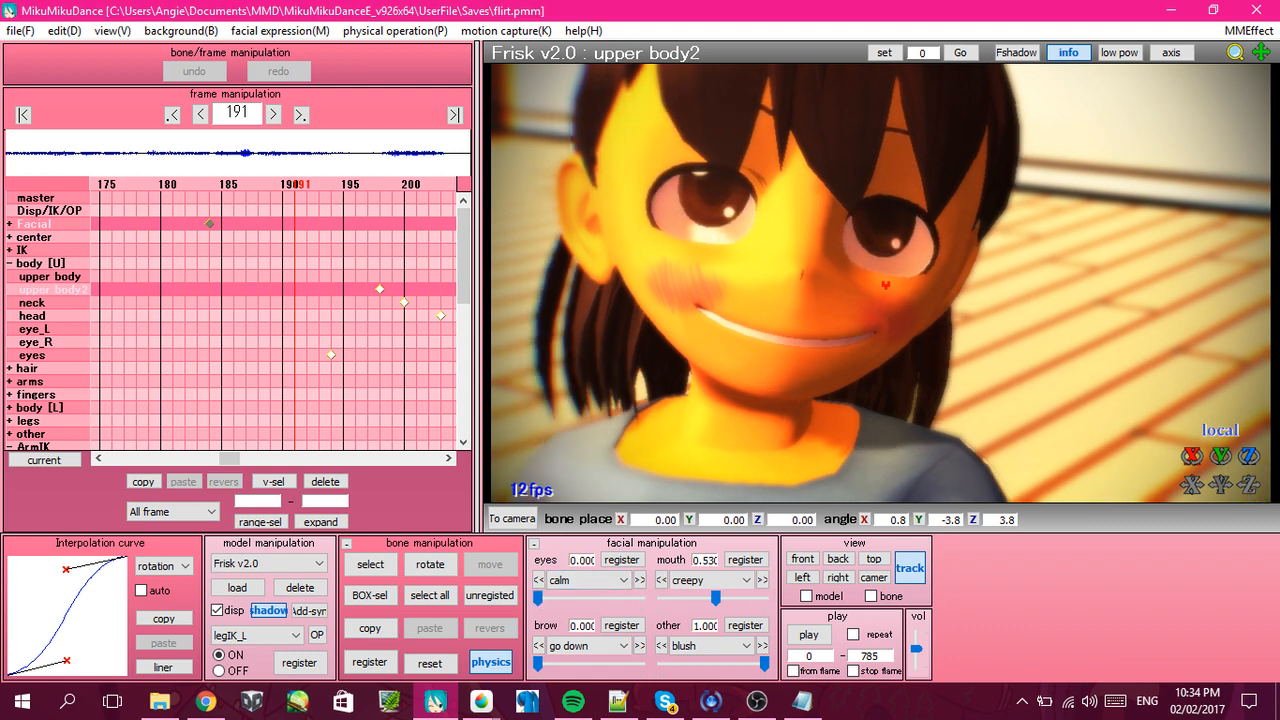
Move to frame 198 and examine Frisk's facial expression up close.
click(379, 186)
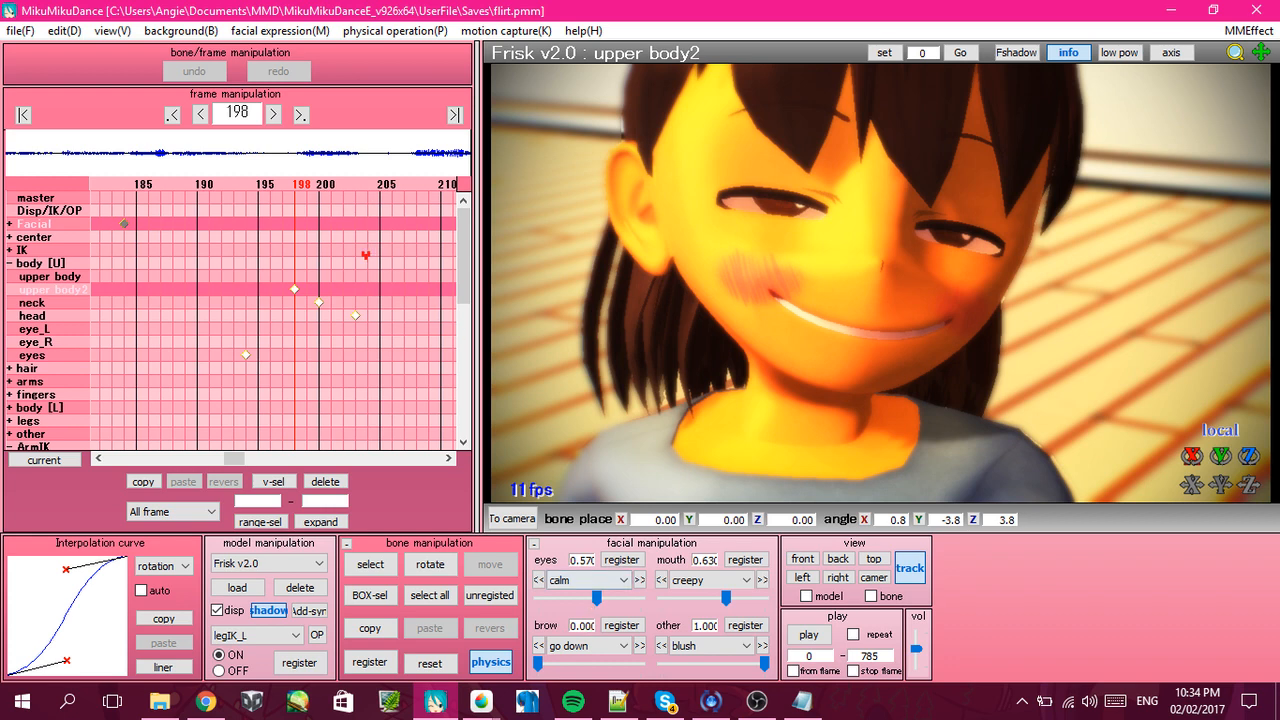
middle_drag(874, 281, 857, 276)
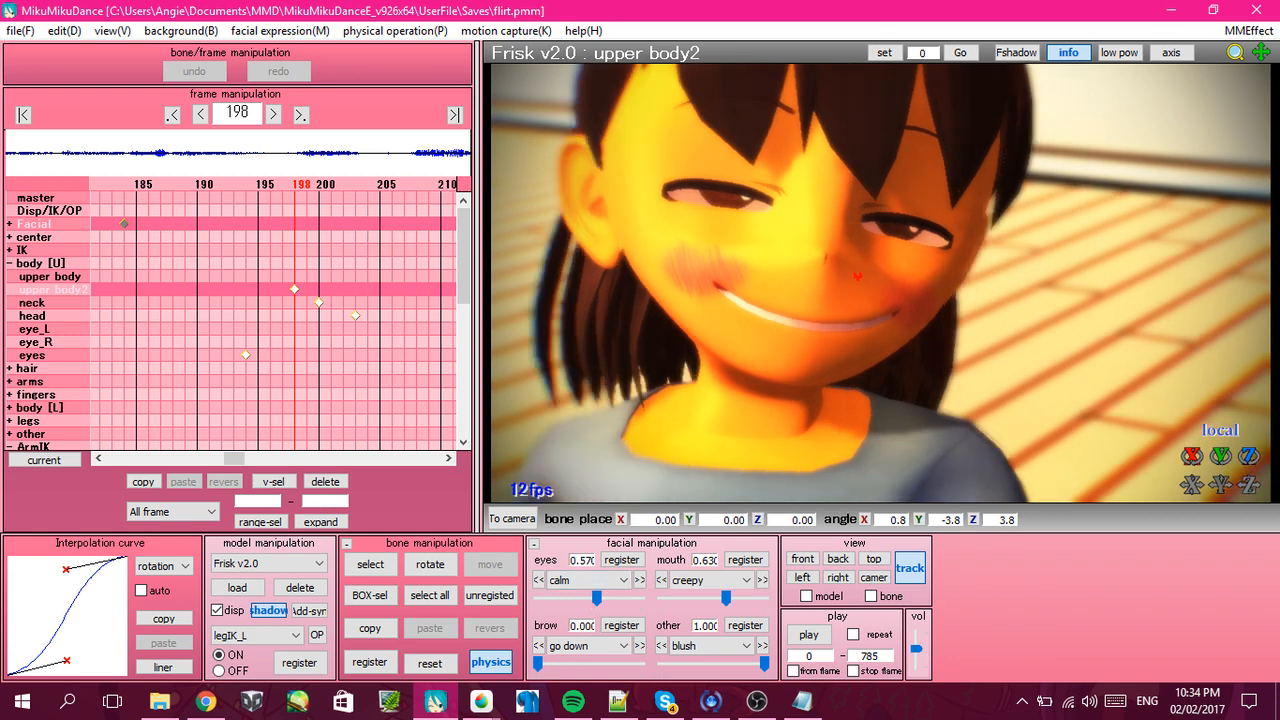
right_drag(832, 321, 847, 323)
middle_drag(857, 277, 843, 269)
right_drag(843, 269, 867, 275)
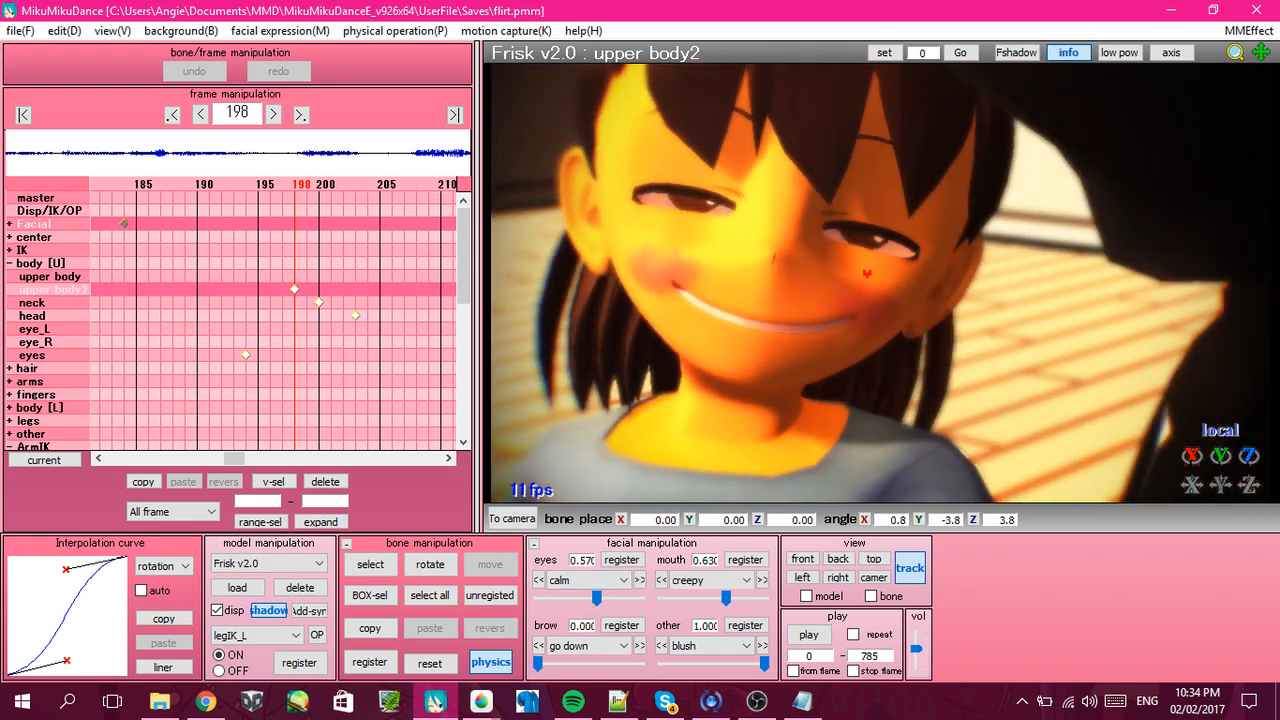
scroll(876, 274, down, 3)
scroll(875, 275, up, 3)
scroll(875, 275, down, 1)
Select the AlterTale Sans model and move to frame 214.
click(284, 560)
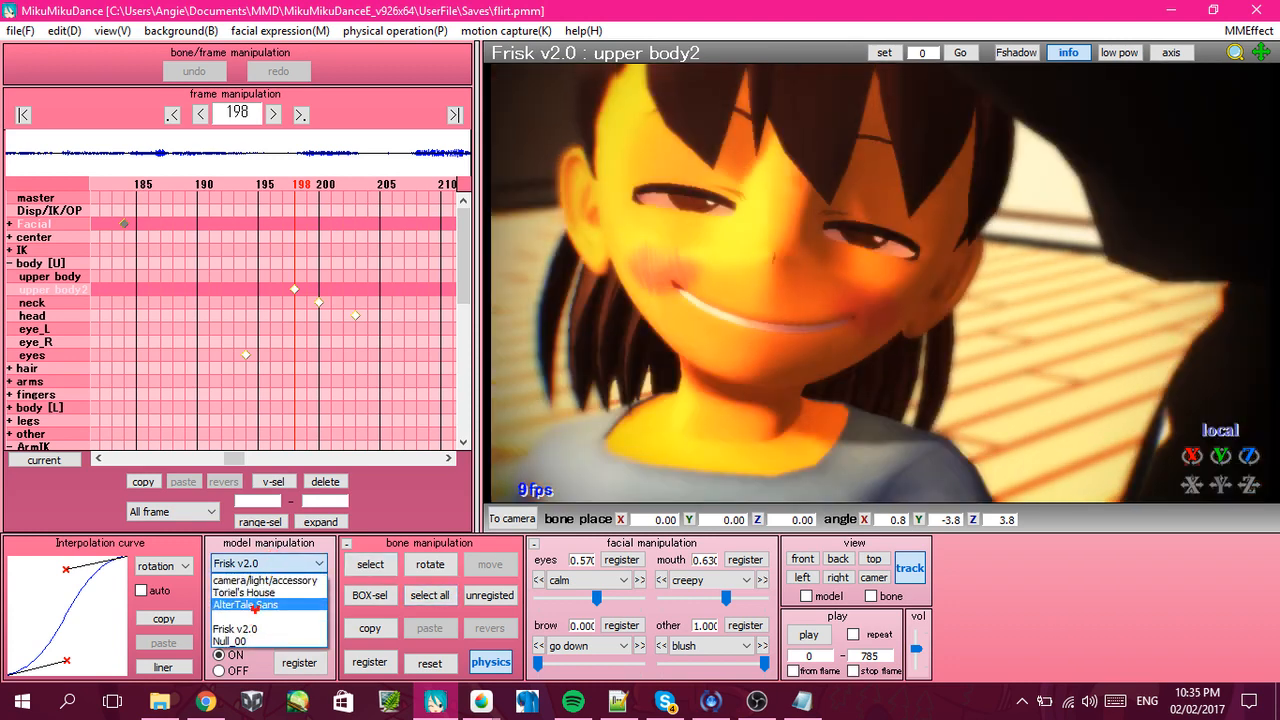
click(255, 605)
click(394, 186)
click(394, 186)
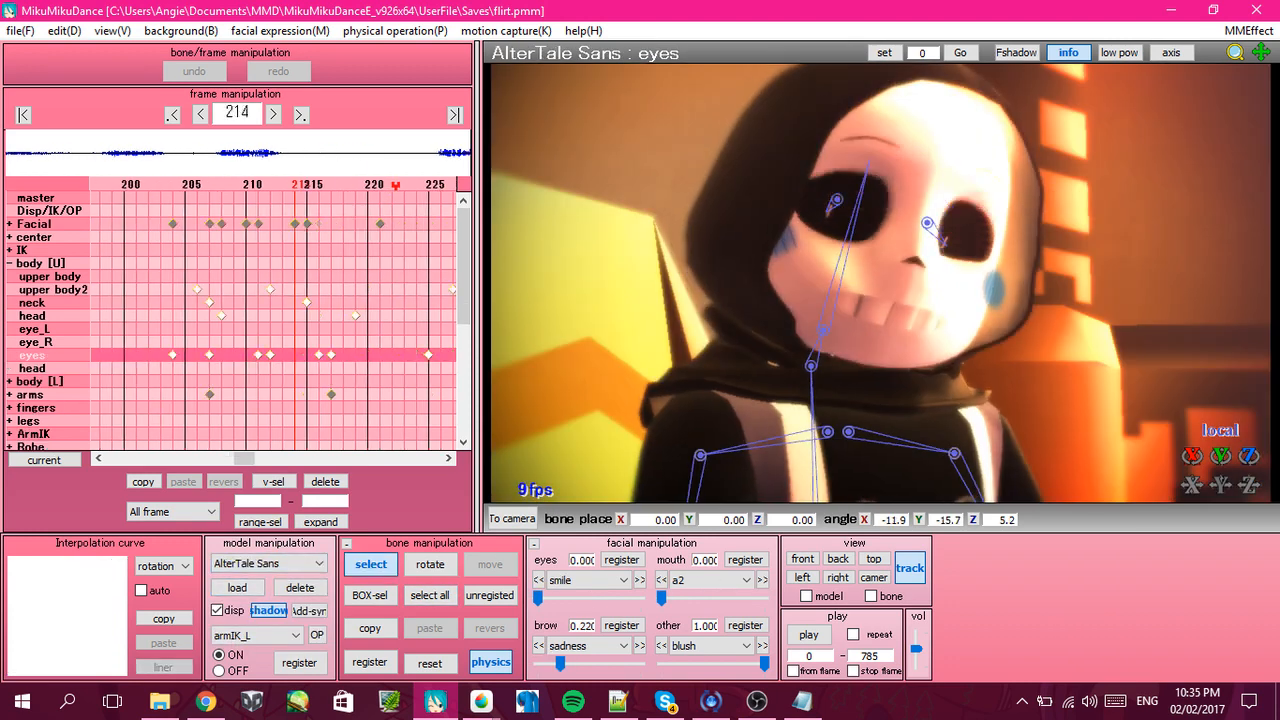
Check the blink, calm and doubt eye morphs on AlterTale Sans.
click(588, 580)
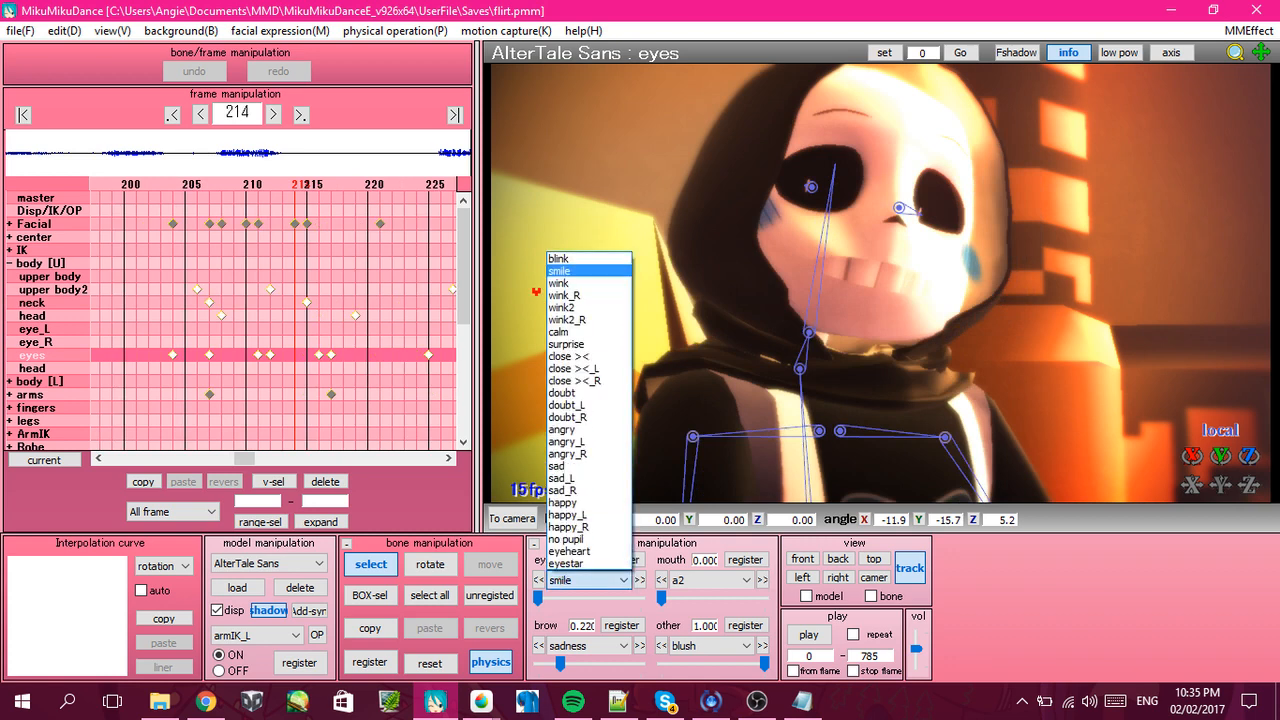
click(577, 258)
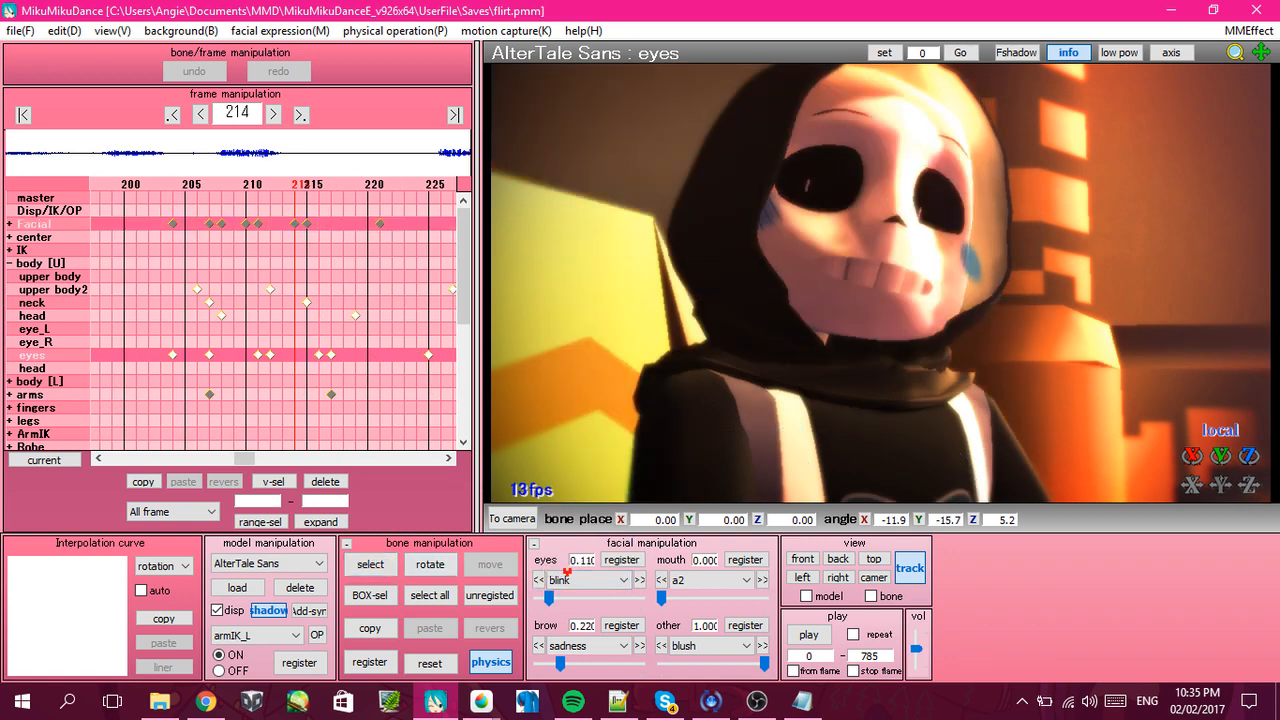
click(588, 580)
click(558, 332)
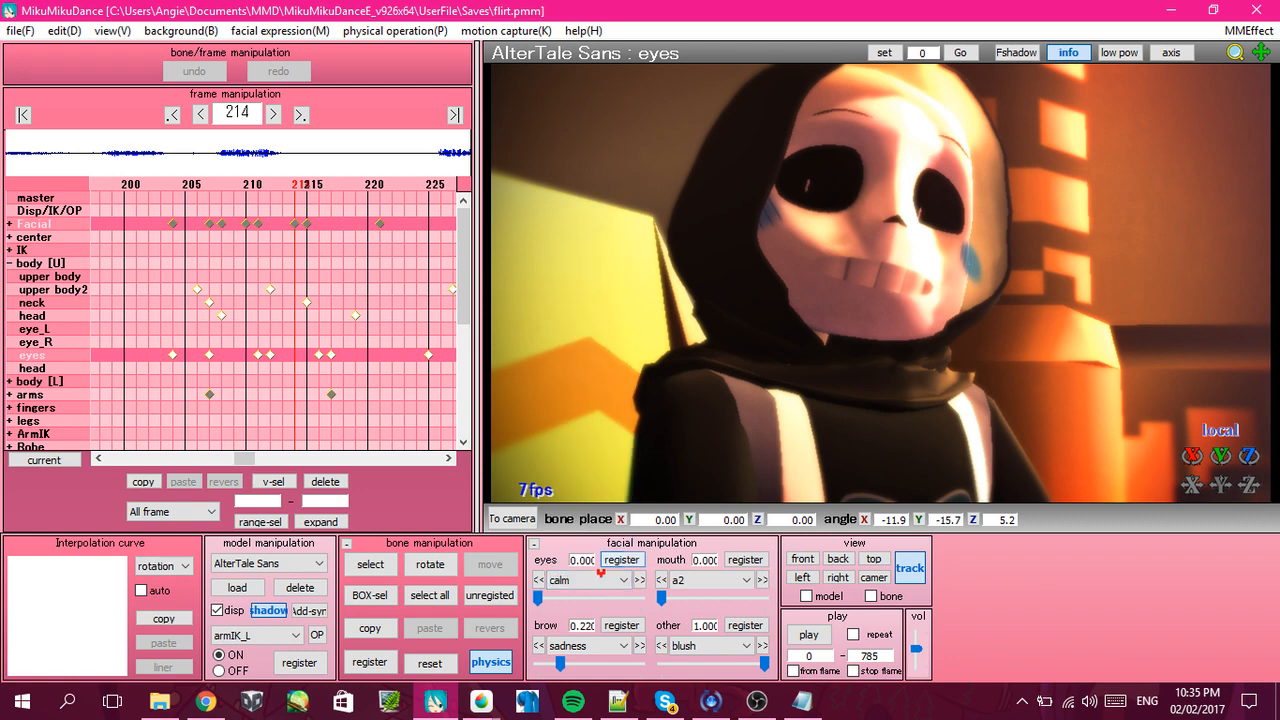
click(588, 580)
click(562, 392)
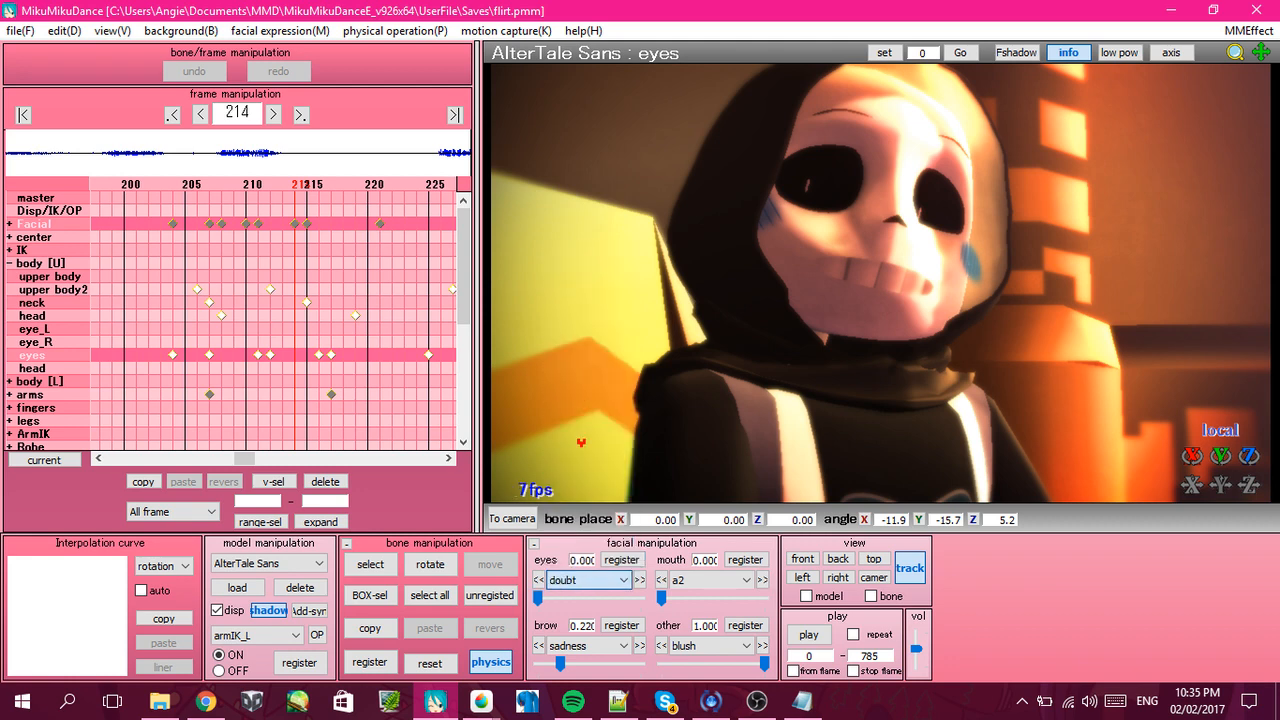
Check the happy_L and happy_R eye morphs on AlterTale Sans and examine the eye sockets up close.
click(596, 579)
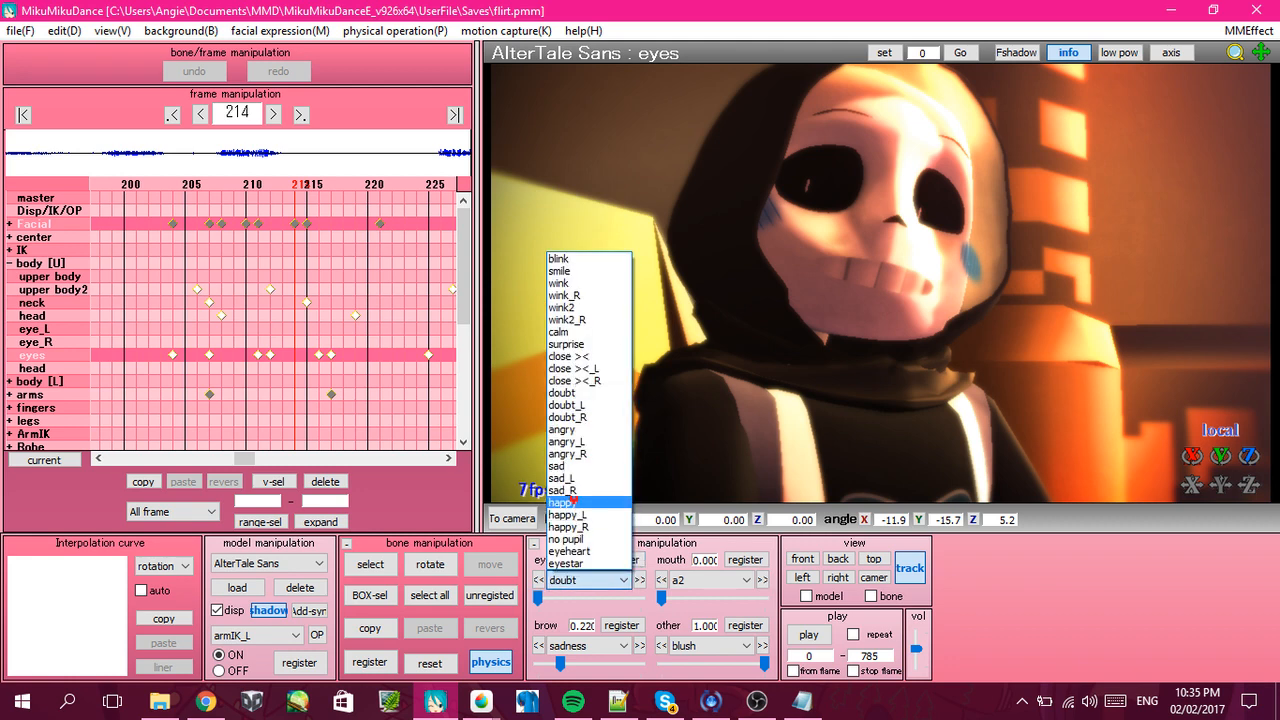
click(577, 518)
click(580, 582)
click(575, 527)
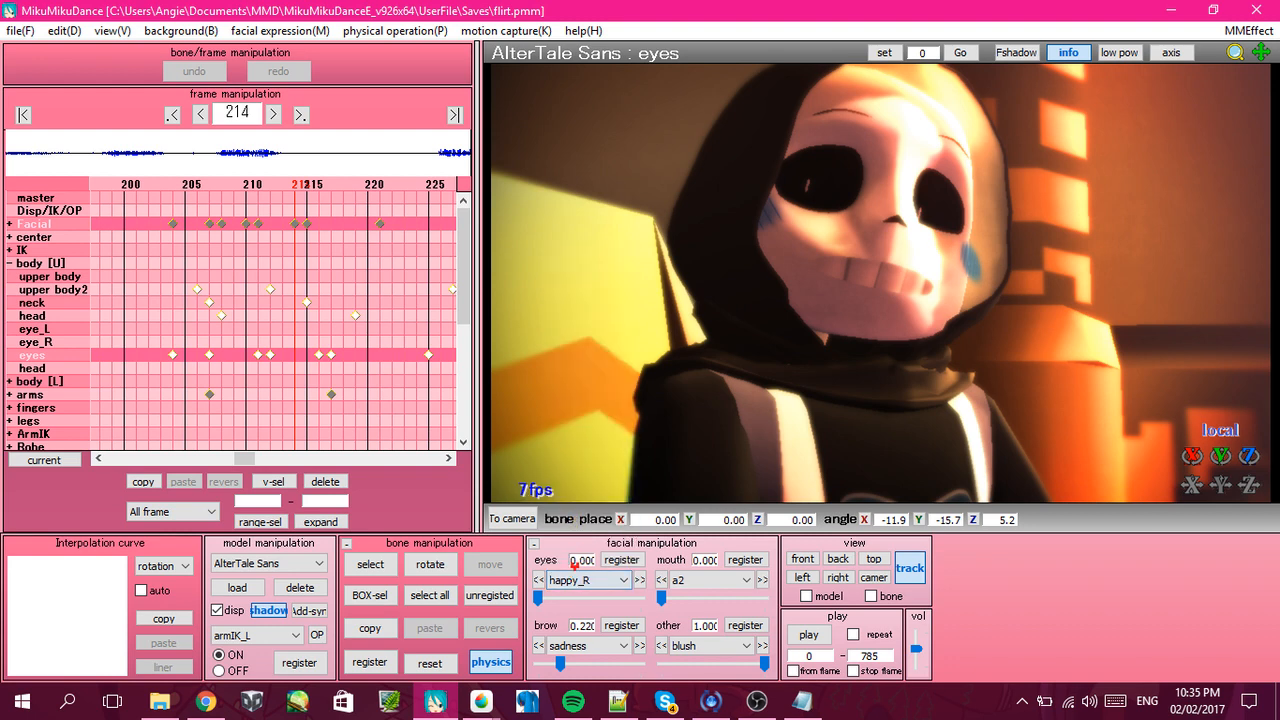
click(586, 580)
click(575, 514)
click(585, 576)
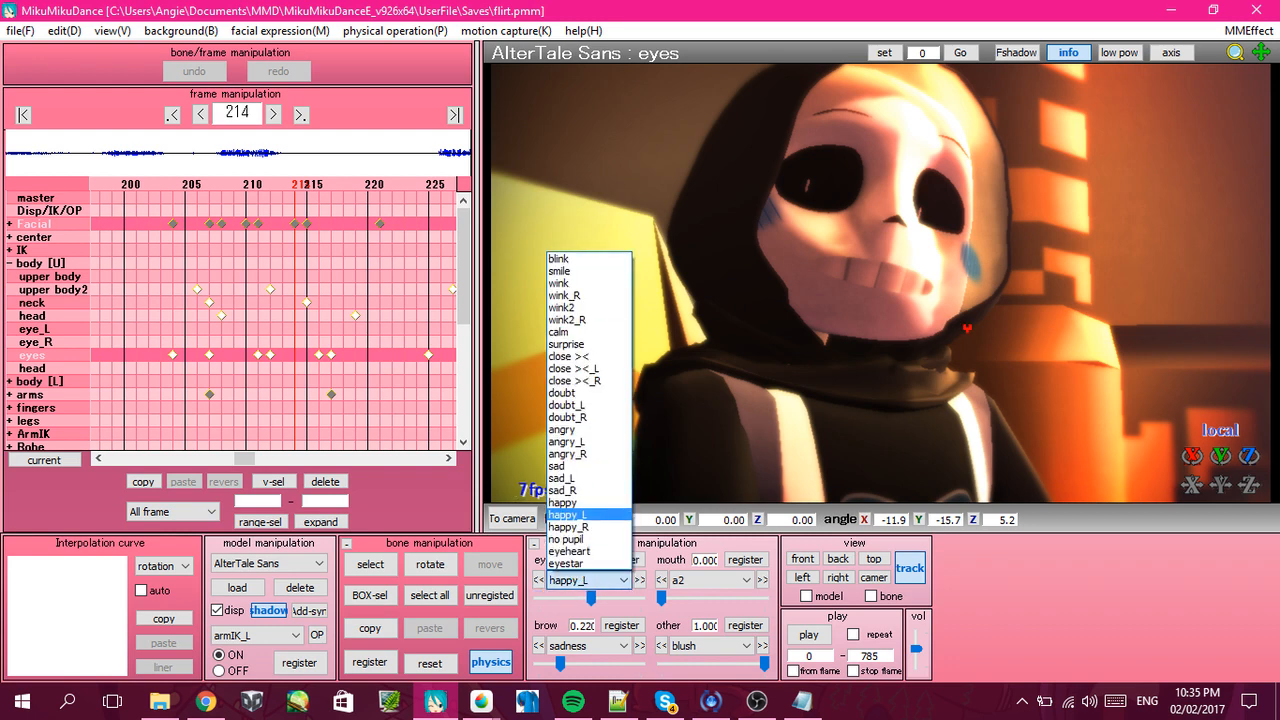
click(969, 327)
scroll(882, 284, up, 4)
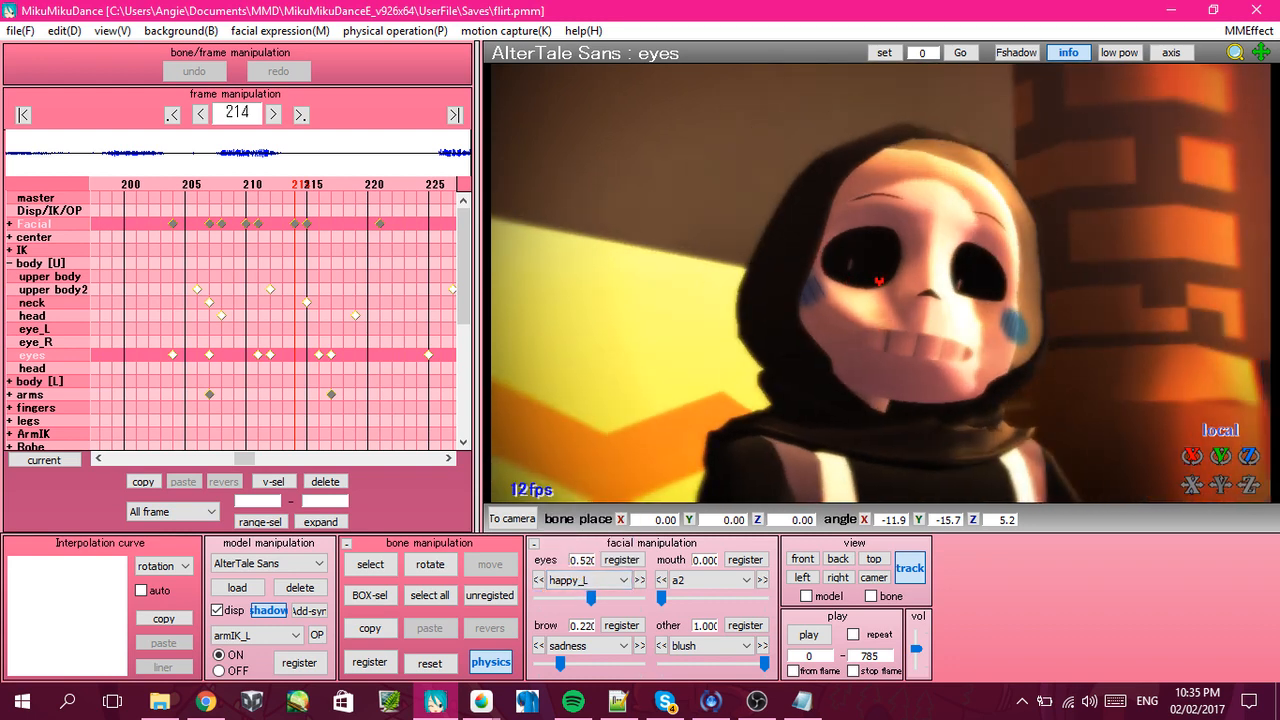
middle_drag(955, 285, 1003, 314)
Check the surprise eye morph and the small mouth morph on AlterTale Sans at frame 214.
click(582, 580)
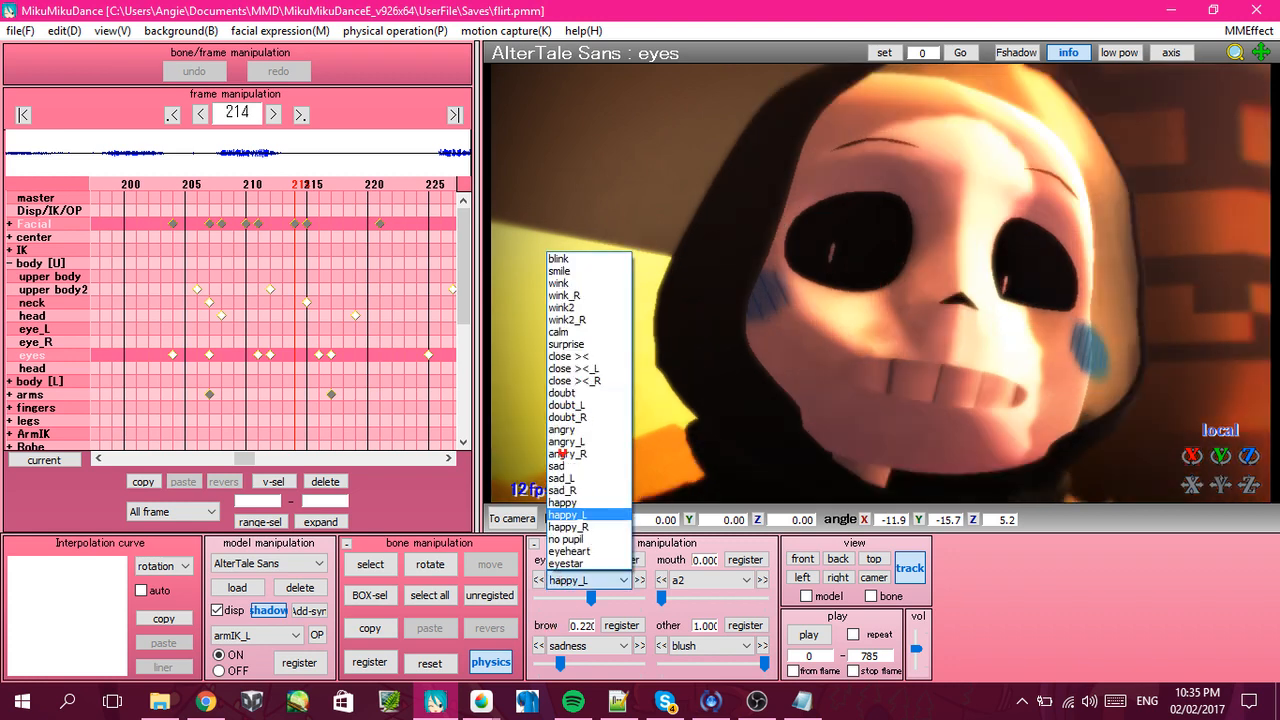
click(583, 343)
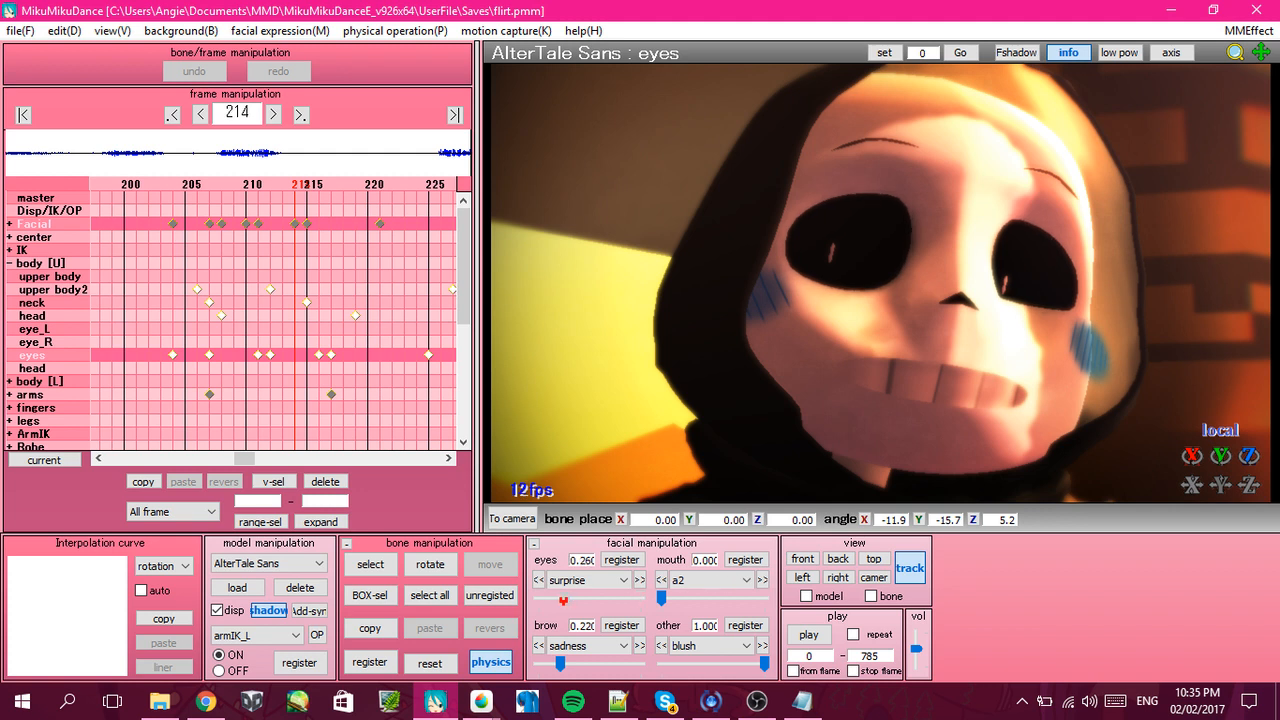
click(700, 580)
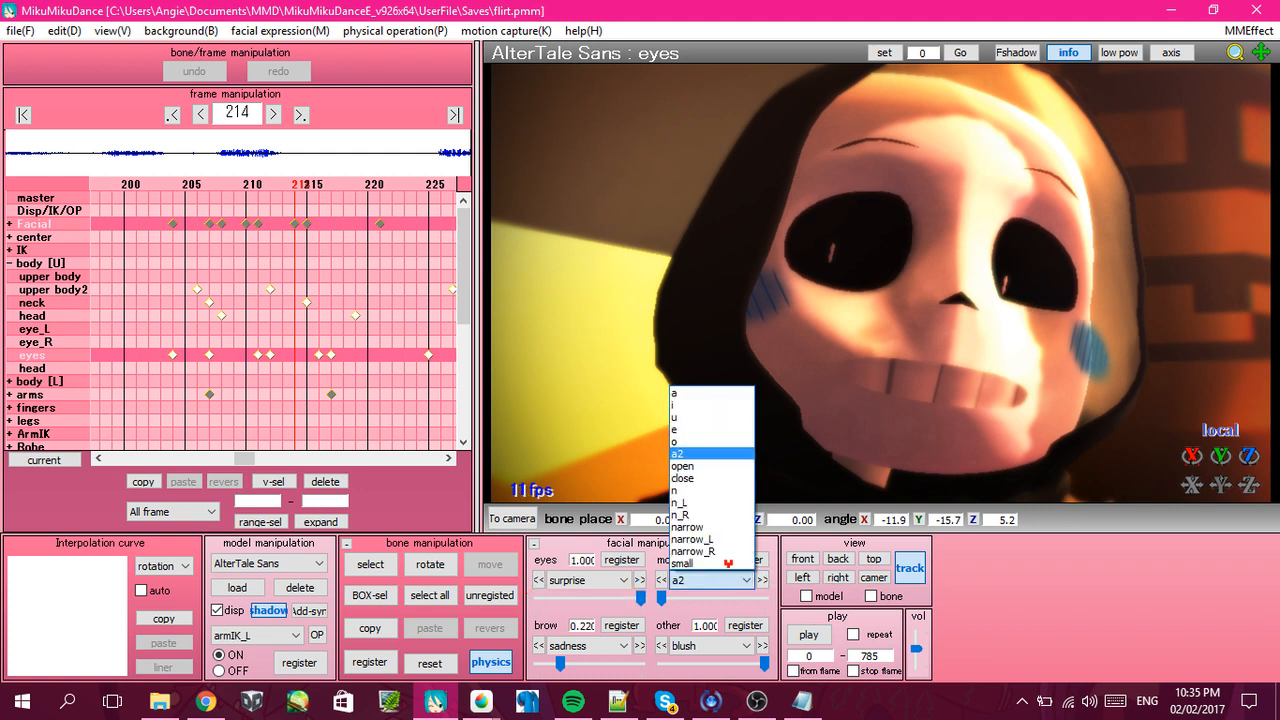
click(691, 580)
click(691, 580)
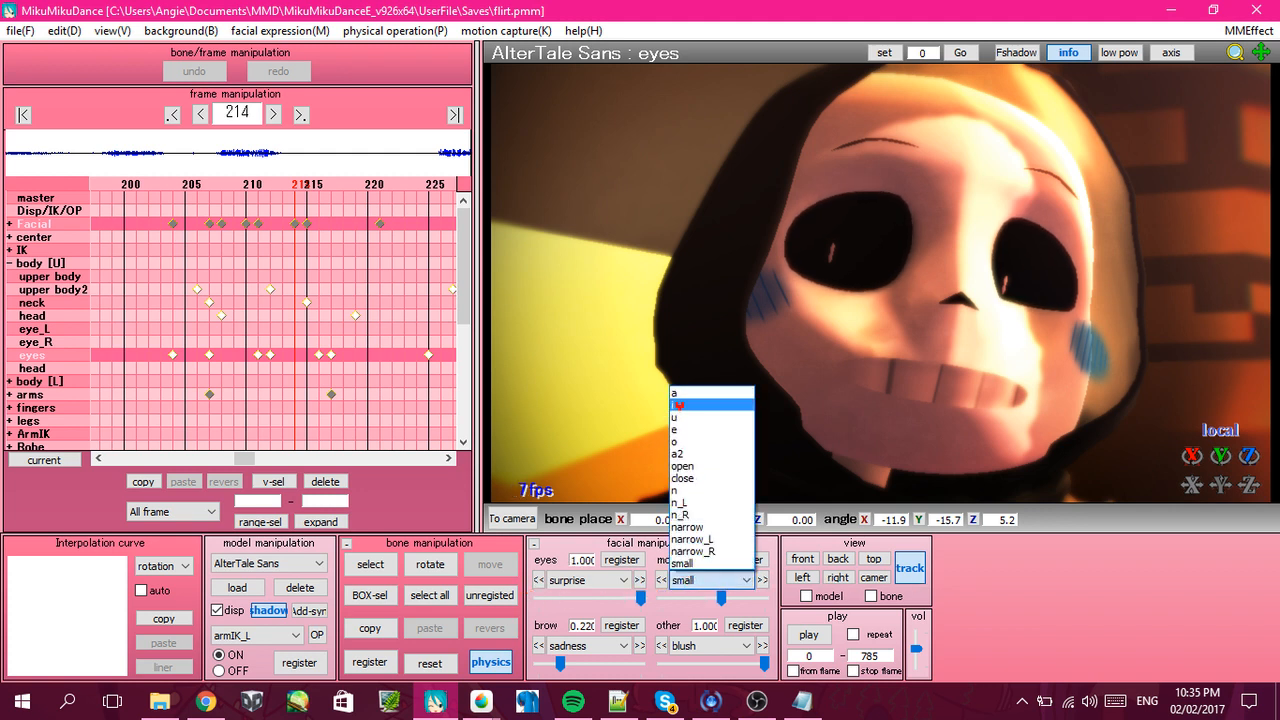
Check the i mouth morph on AlterTale Sans and lower the open mouth morph to 0.
click(685, 405)
click(686, 578)
click(690, 466)
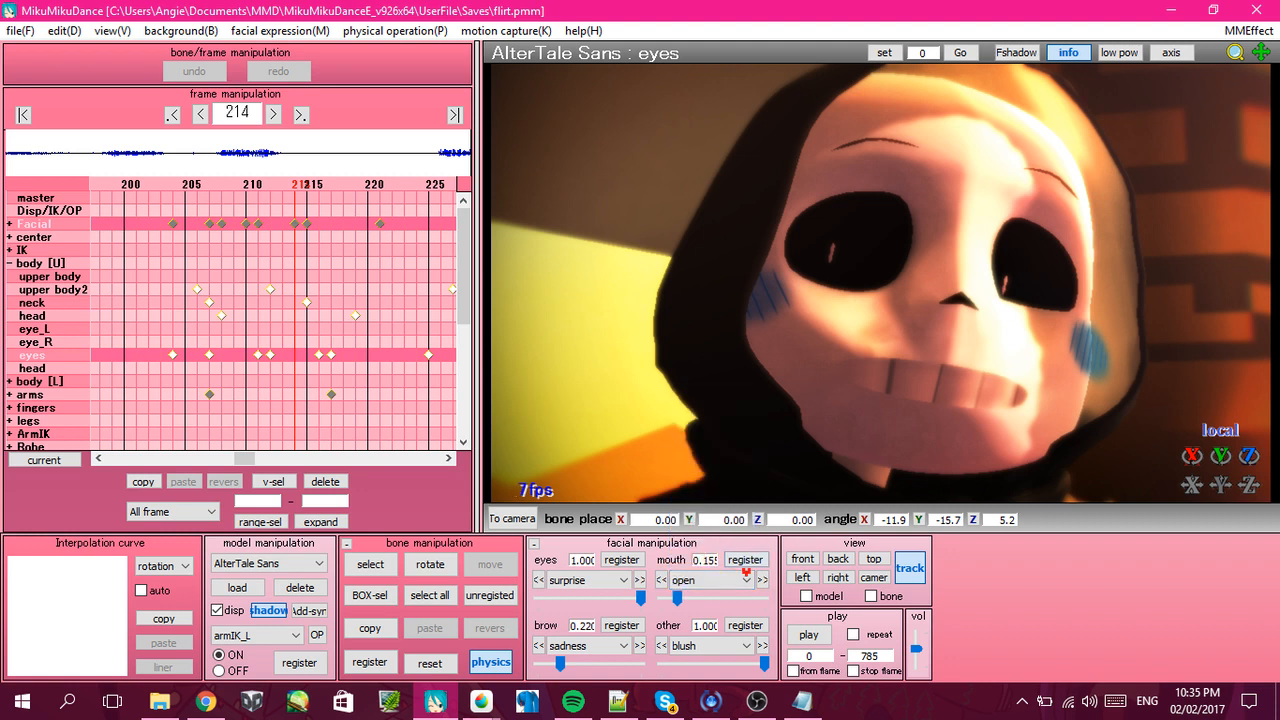
click(731, 580)
click(731, 580)
drag(678, 598, 641, 598)
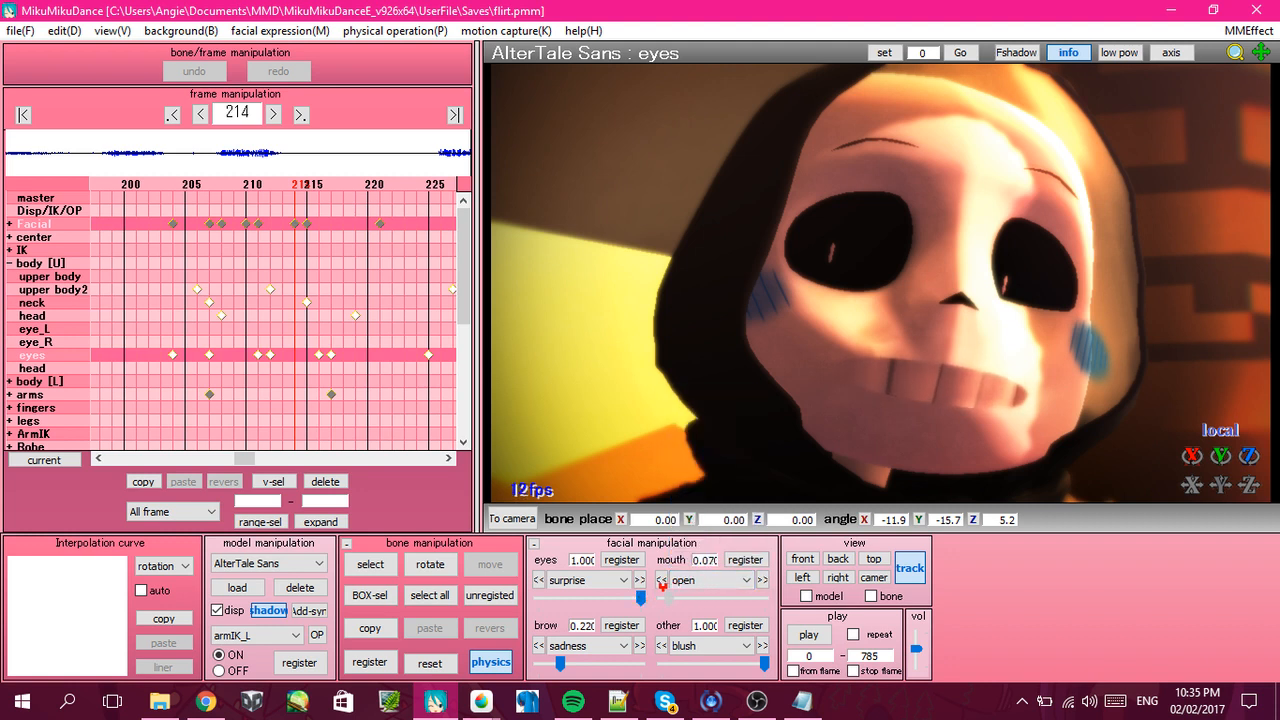
Try the narrow mouth morph at 0.23, examine the face up close and lower the morph to 0.
click(751, 573)
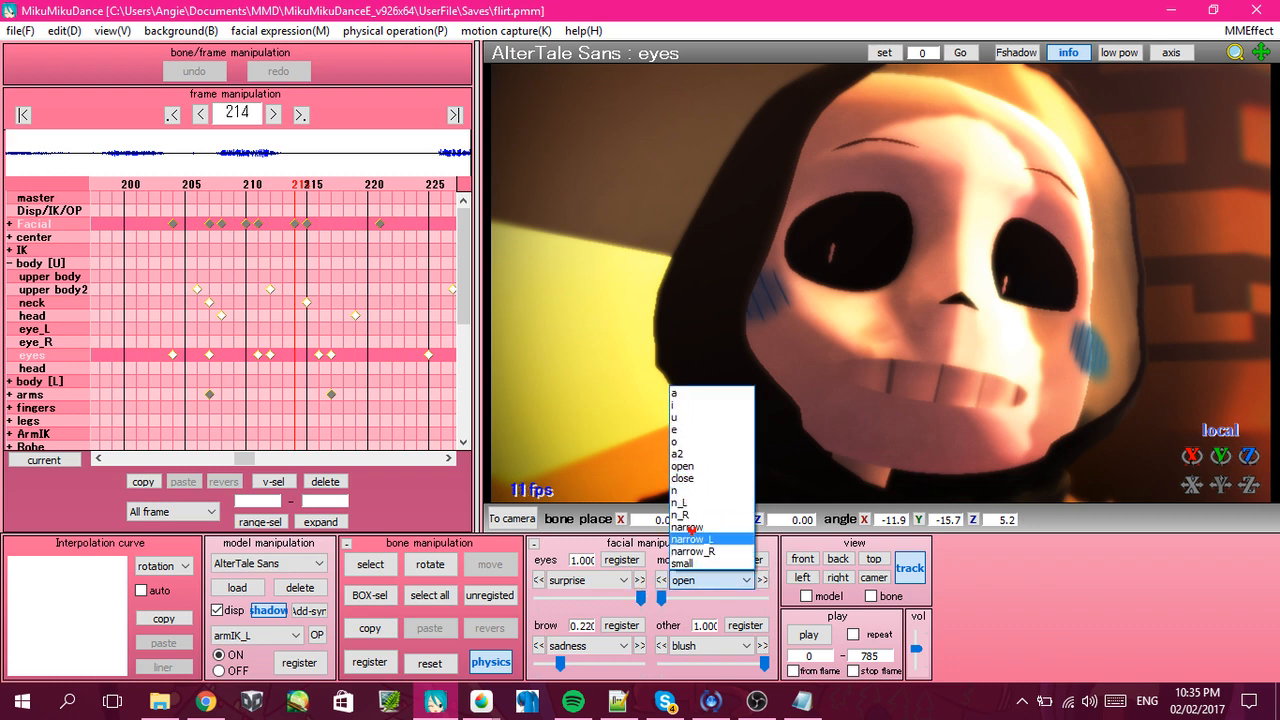
click(690, 537)
drag(706, 598, 683, 630)
middle_drag(861, 278, 600, 205)
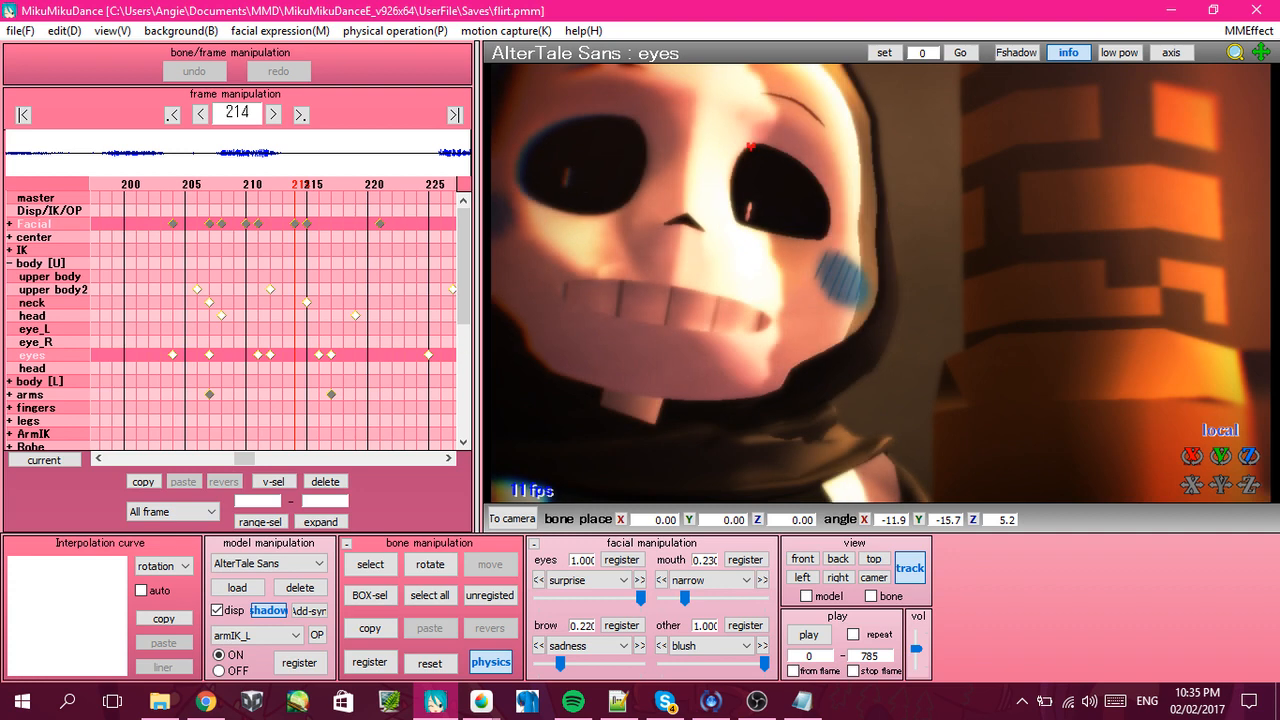
scroll(894, 288, up, 5)
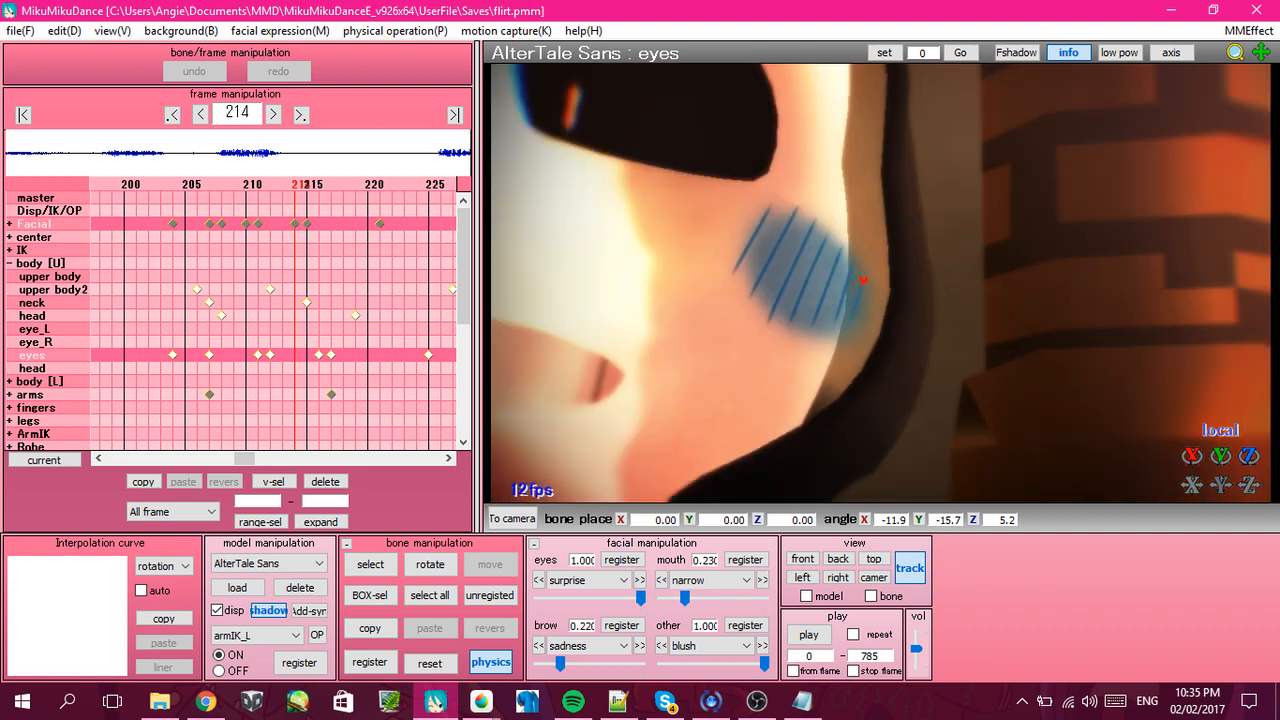
scroll(900, 288, down, 8)
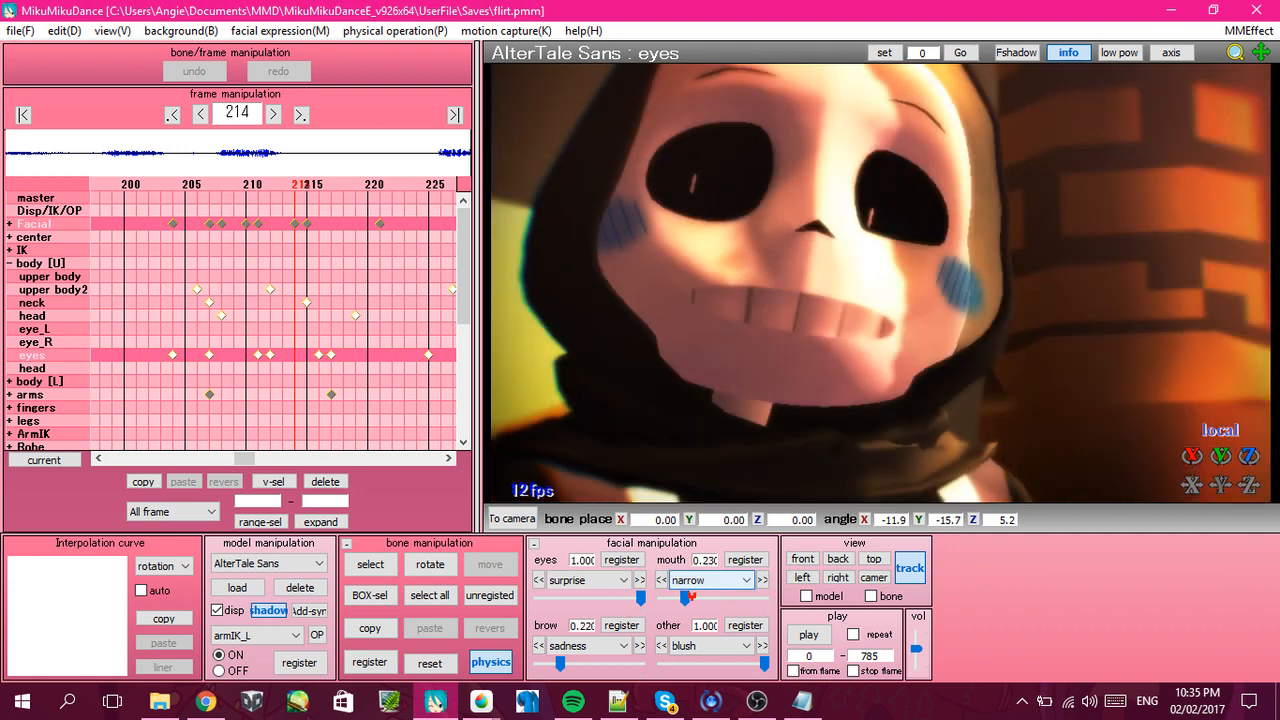
drag(685, 598, 626, 592)
Check the a, i and u mouth morphs on AlterTale Sans.
click(700, 580)
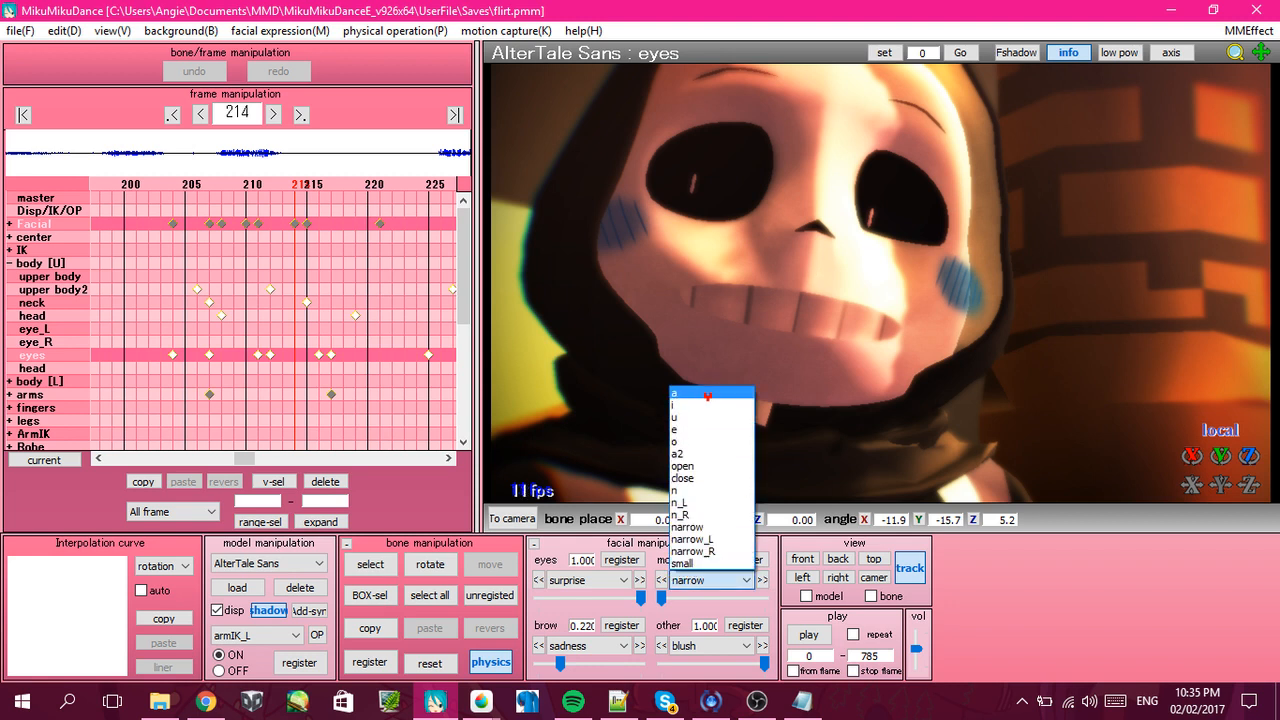
click(700, 393)
click(762, 579)
click(762, 579)
click(706, 580)
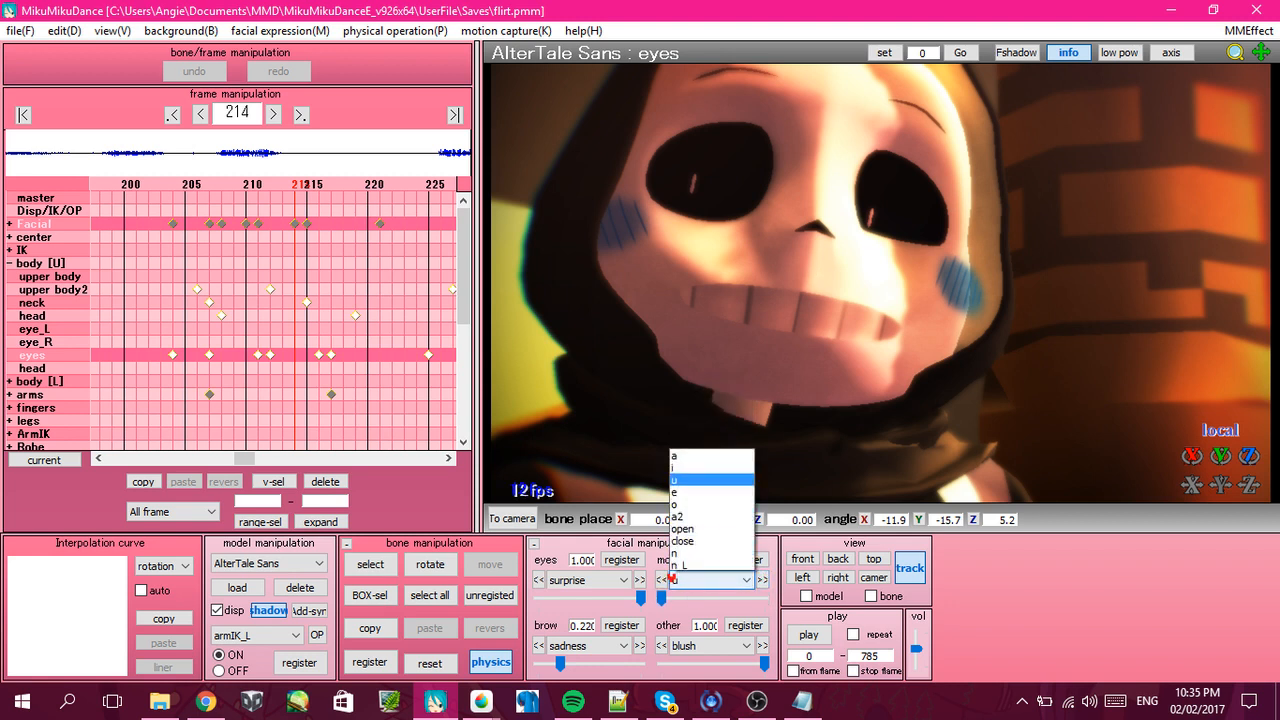
click(661, 577)
click(661, 579)
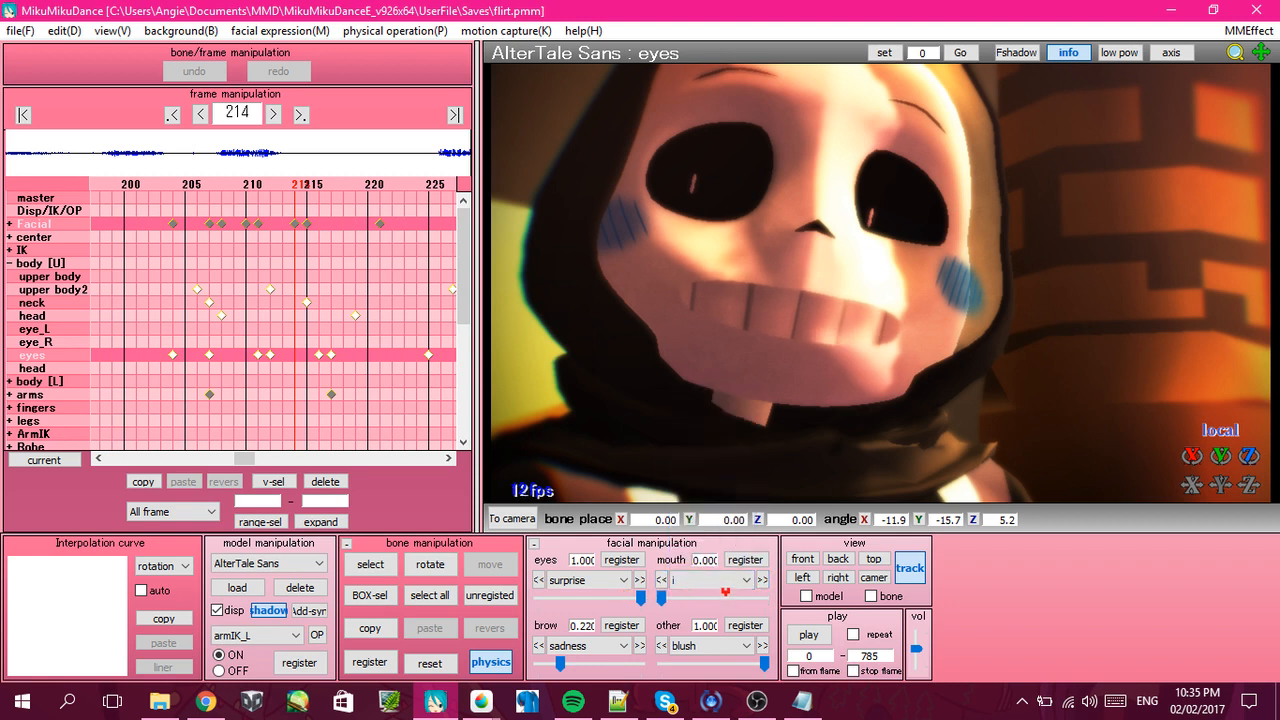
Browse the mouth morphs around open and close, and lower the close mouth morph to 0.05.
click(744, 579)
click(684, 464)
click(762, 580)
click(762, 580)
click(762, 580)
click(662, 580)
drag(687, 598, 667, 598)
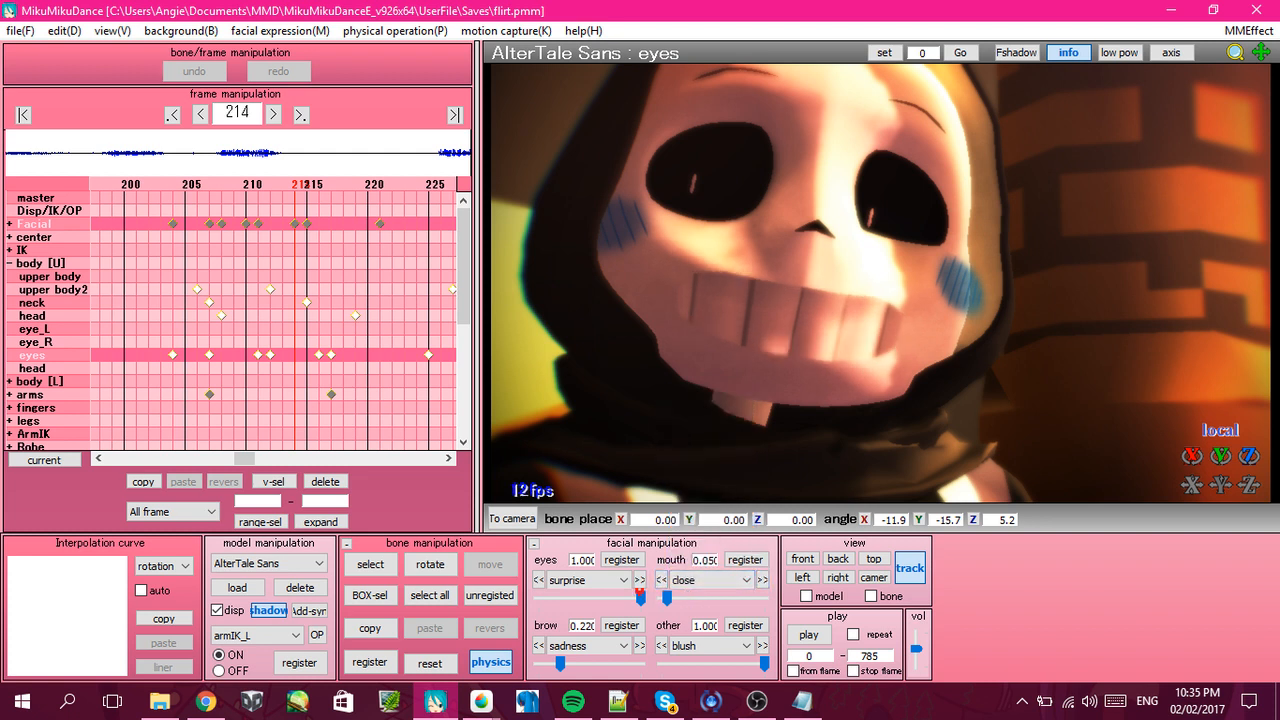
Raise the small mouth morph to 1 and examine AlterTale Sans's face from another angle.
click(762, 580)
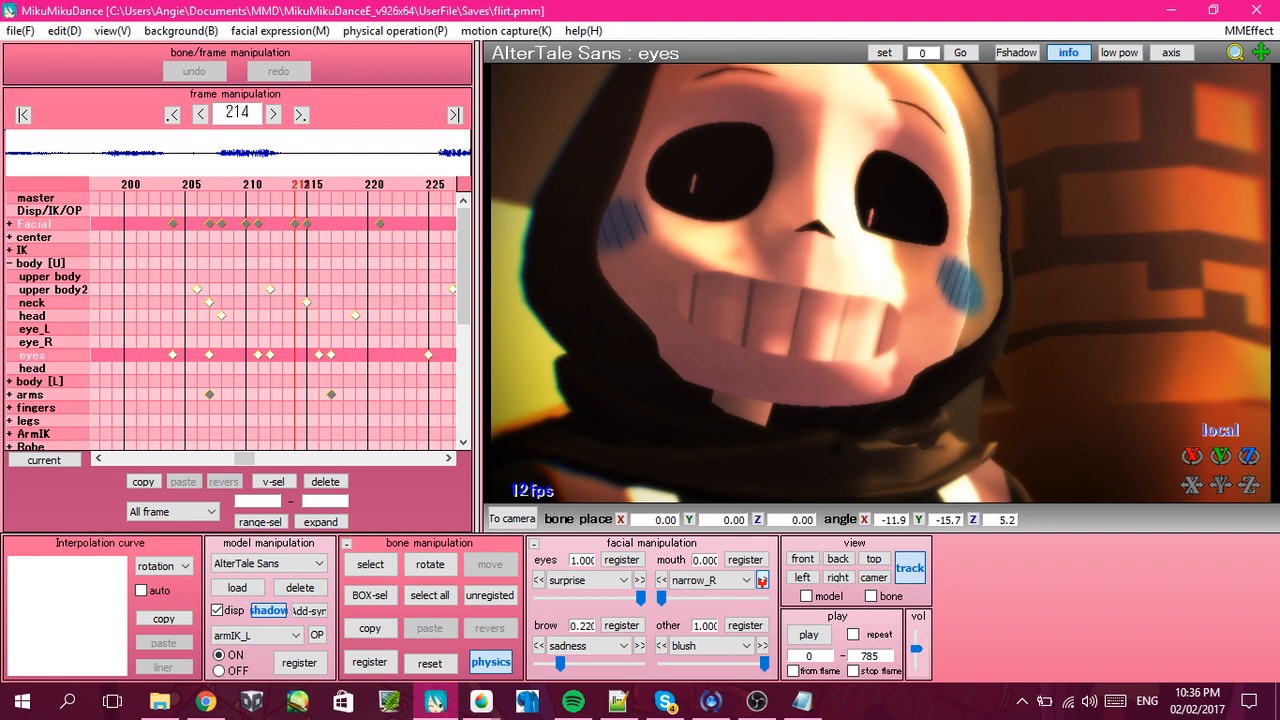
click(762, 581)
drag(721, 599, 764, 598)
right_drag(850, 300, 684, 379)
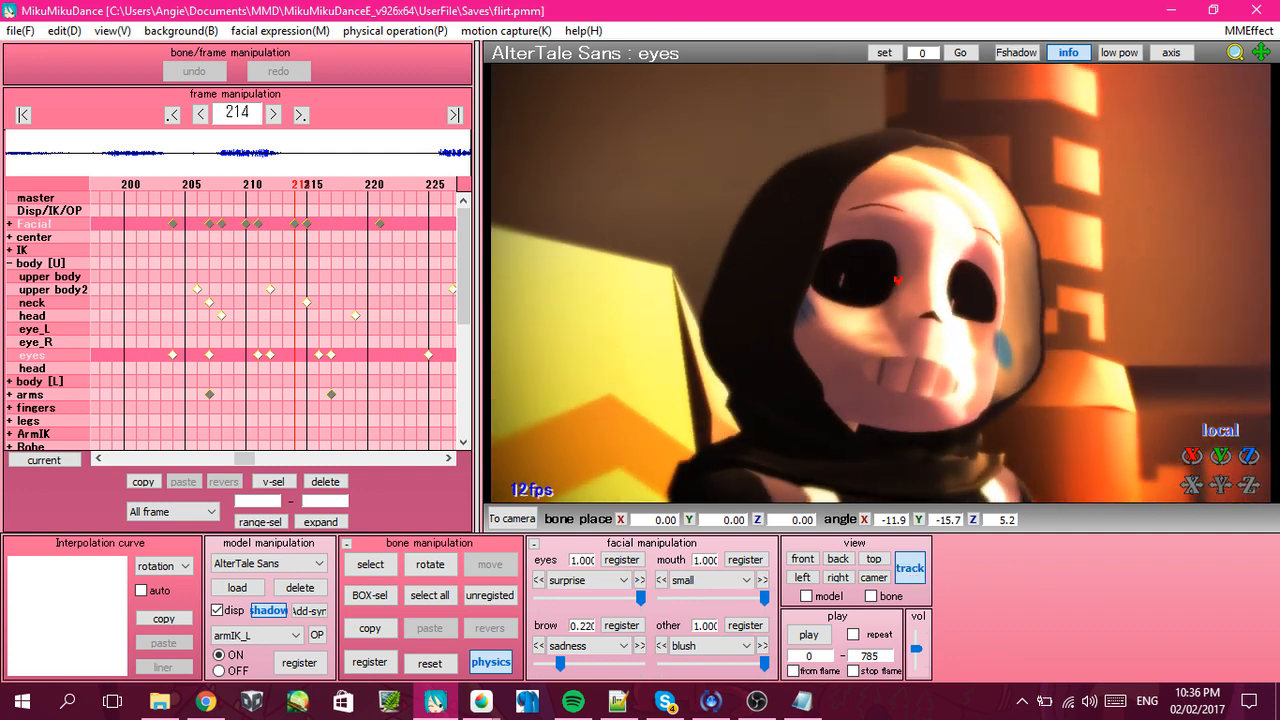
mouse_move(871, 277)
middle_down()
mouse_move(866, 262)
mouse_move(853, 276)
middle_up()
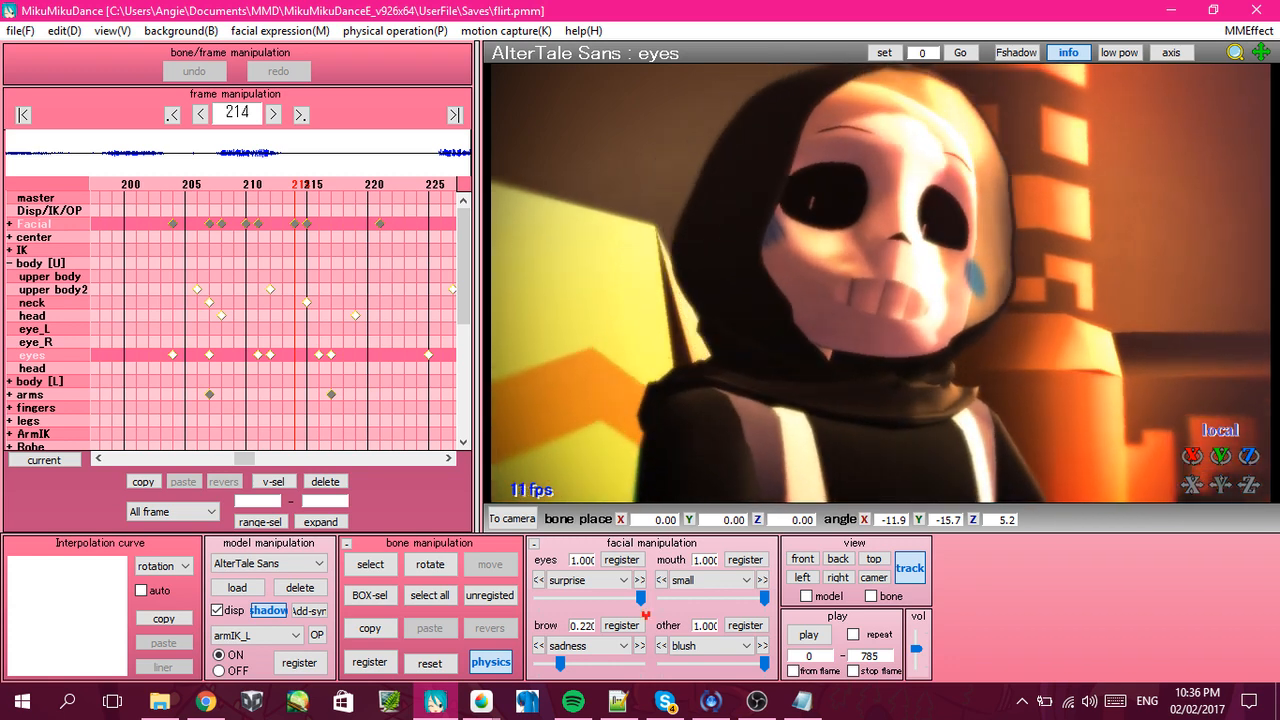
Step between frames 214 and 215 to restore the registered facial, and examine AlterTale Sans's face up close at frame 214.
key(Right)
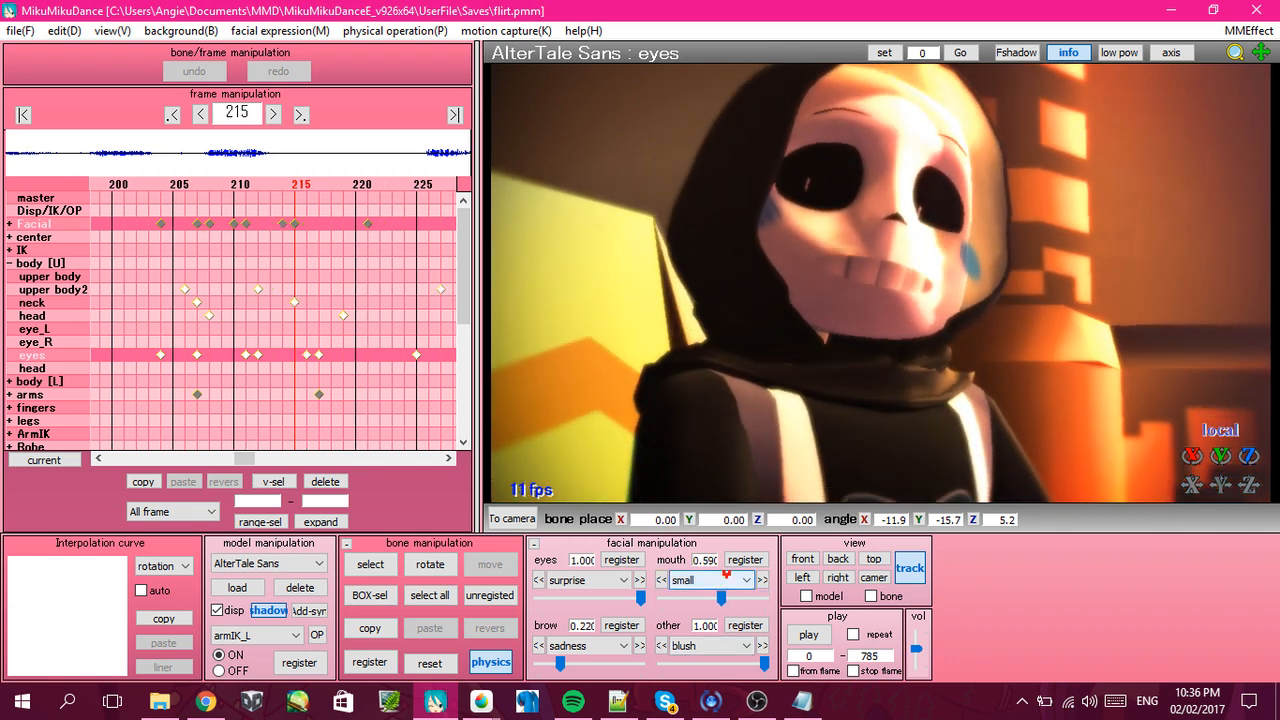
key(Left)
key(Right)
key(Left)
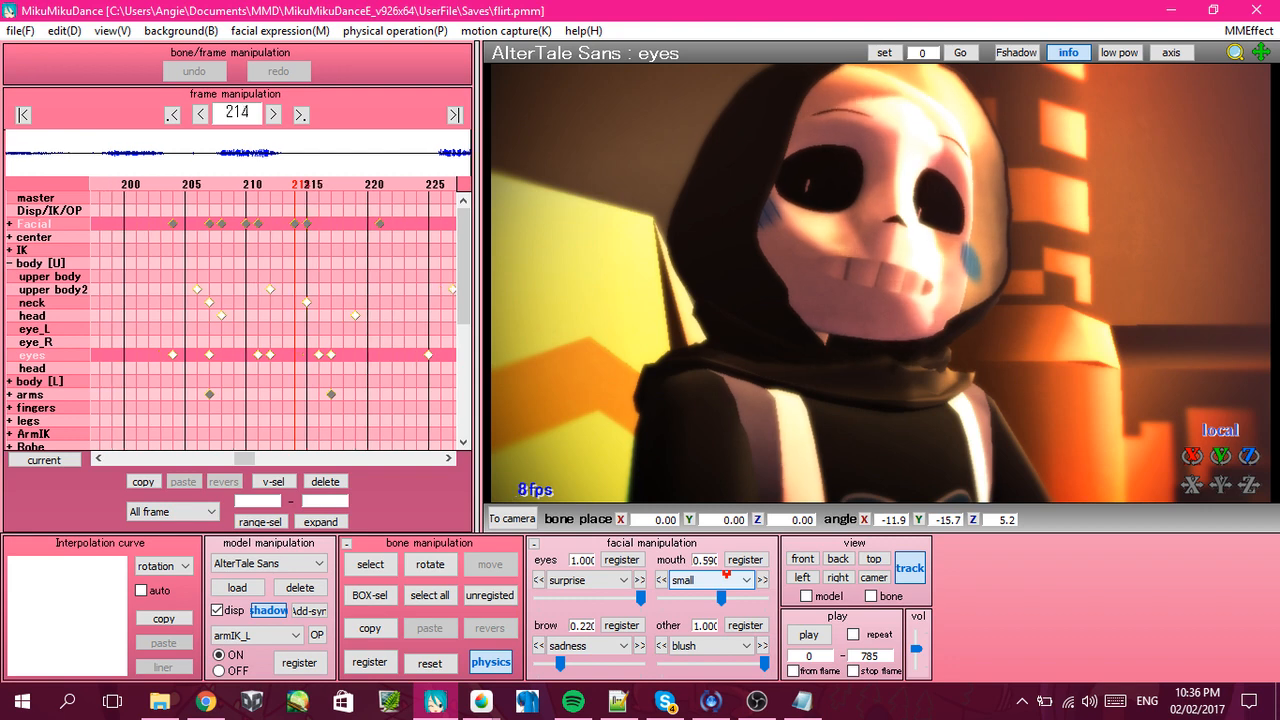
middle_drag(872, 283, 907, 274)
scroll(863, 299, up, 3)
right_drag(907, 274, 640, 252)
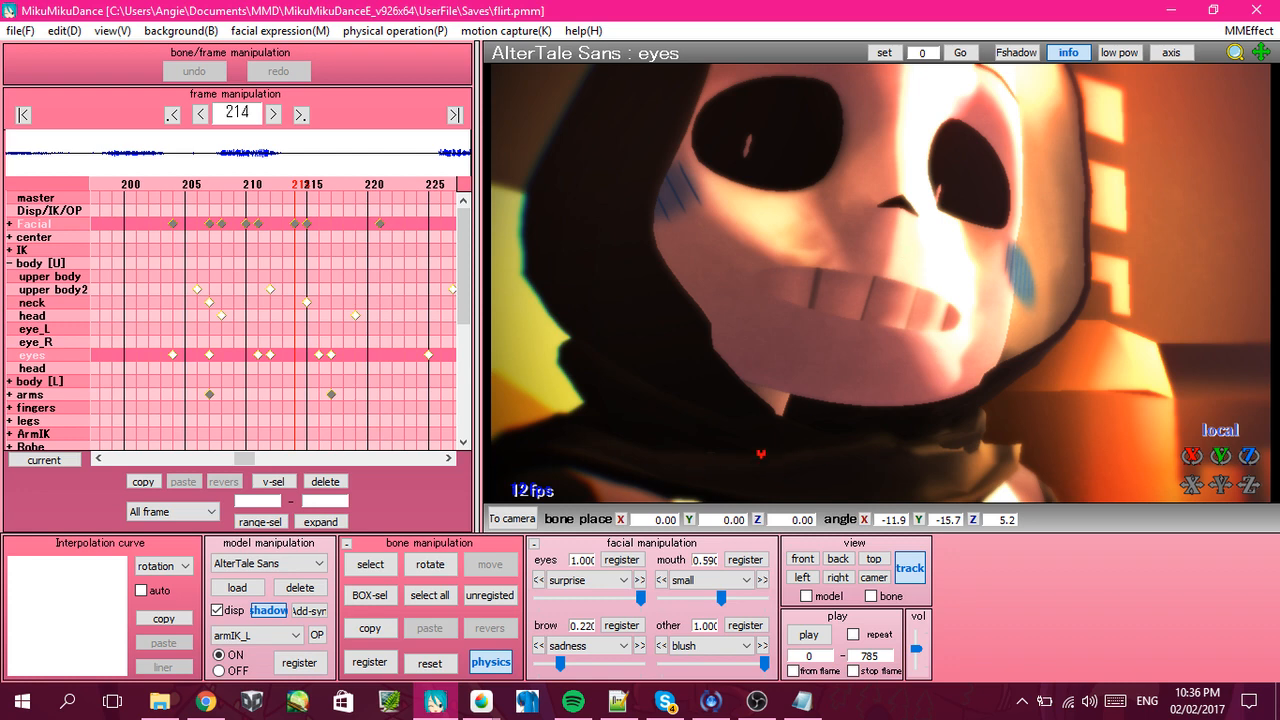
Review the list of available mouth morphs and examine AlterTale Sans's eyes and mouth up close.
click(705, 580)
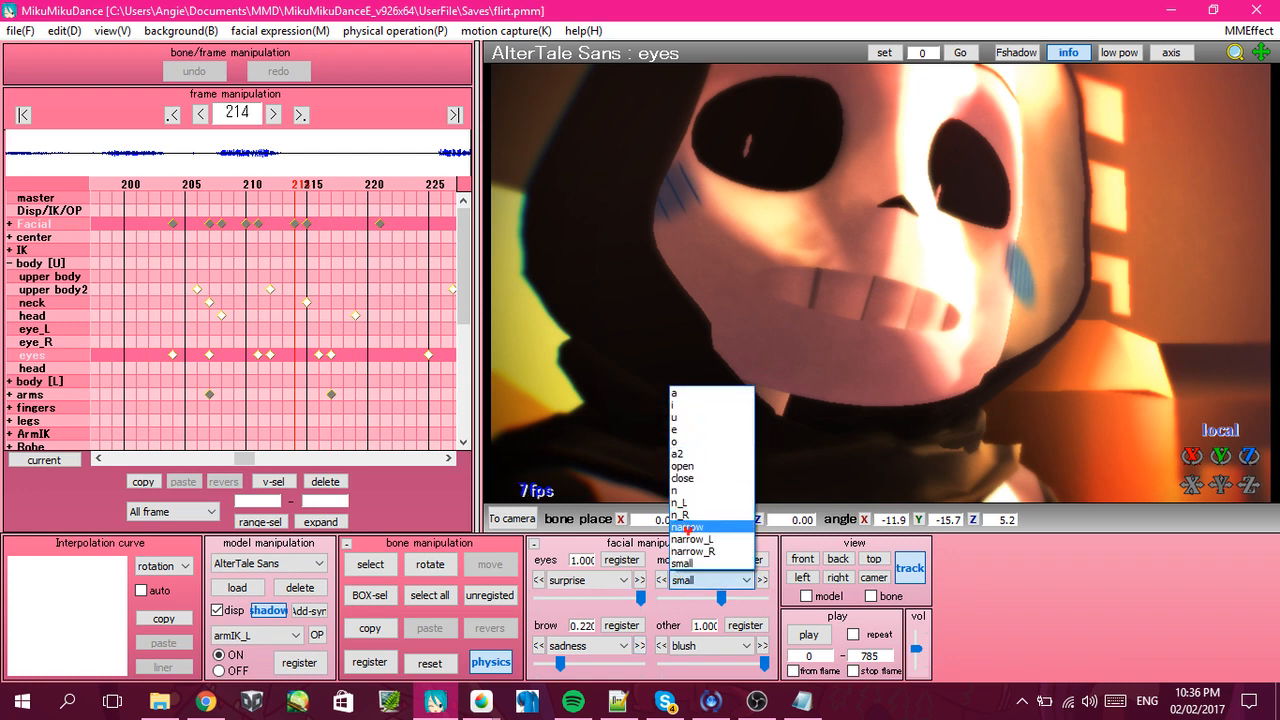
click(797, 404)
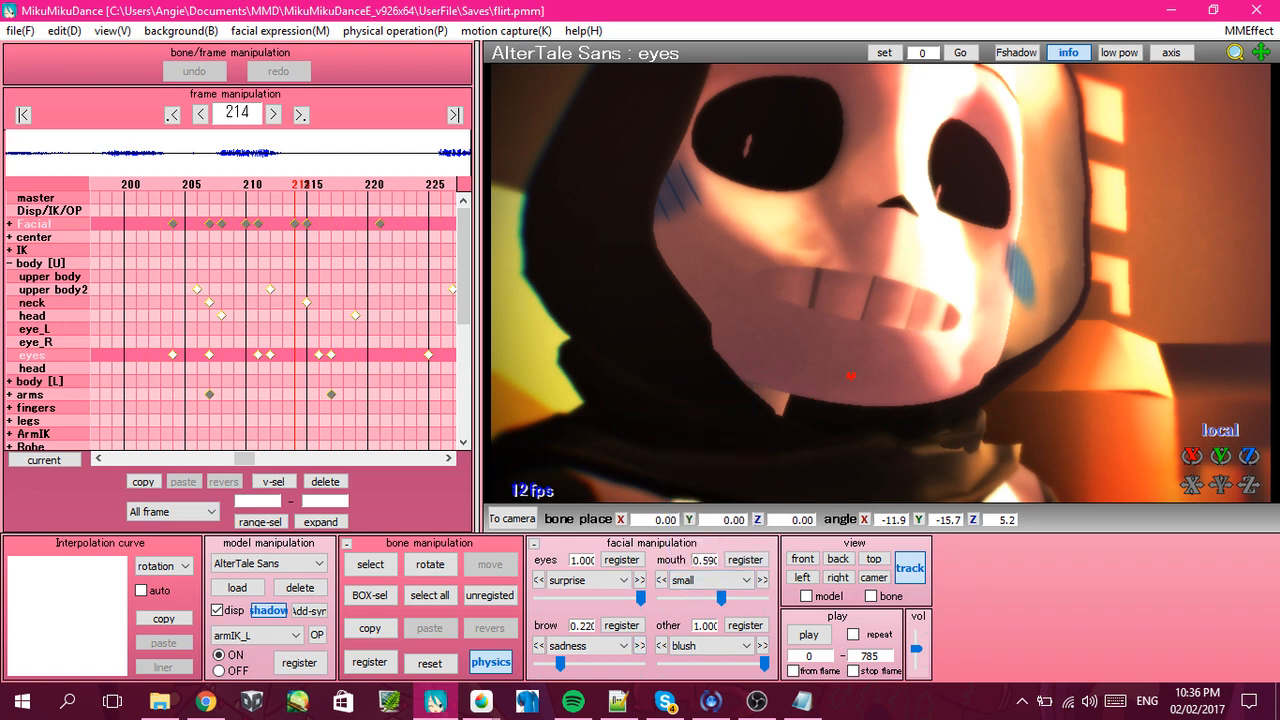
right_drag(801, 360, 893, 388)
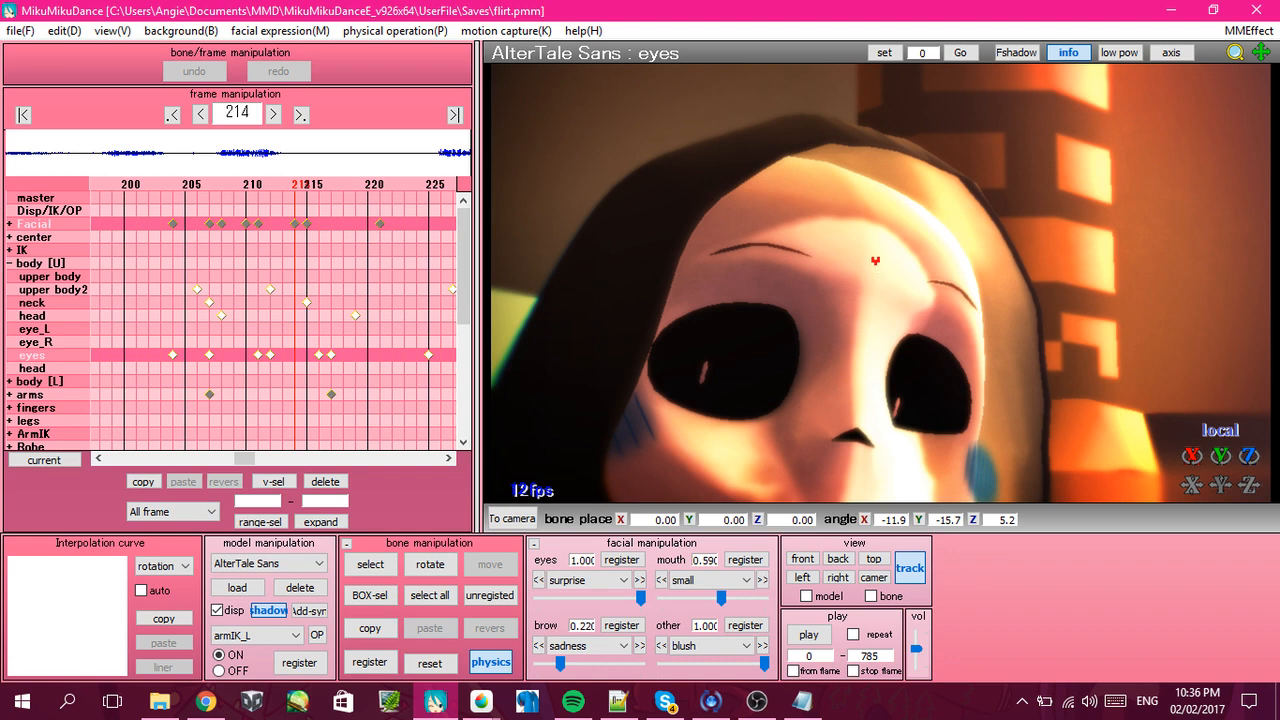
middle_drag(875, 260, 794, 70)
click(721, 578)
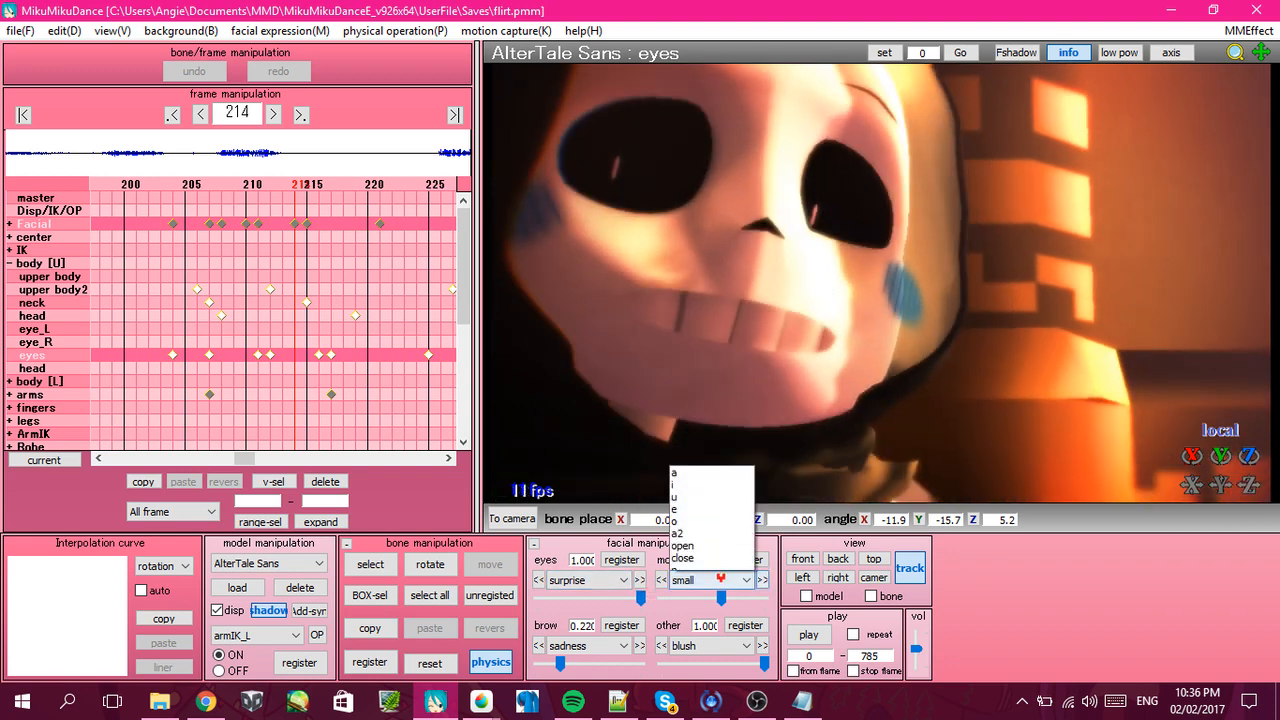
click(721, 578)
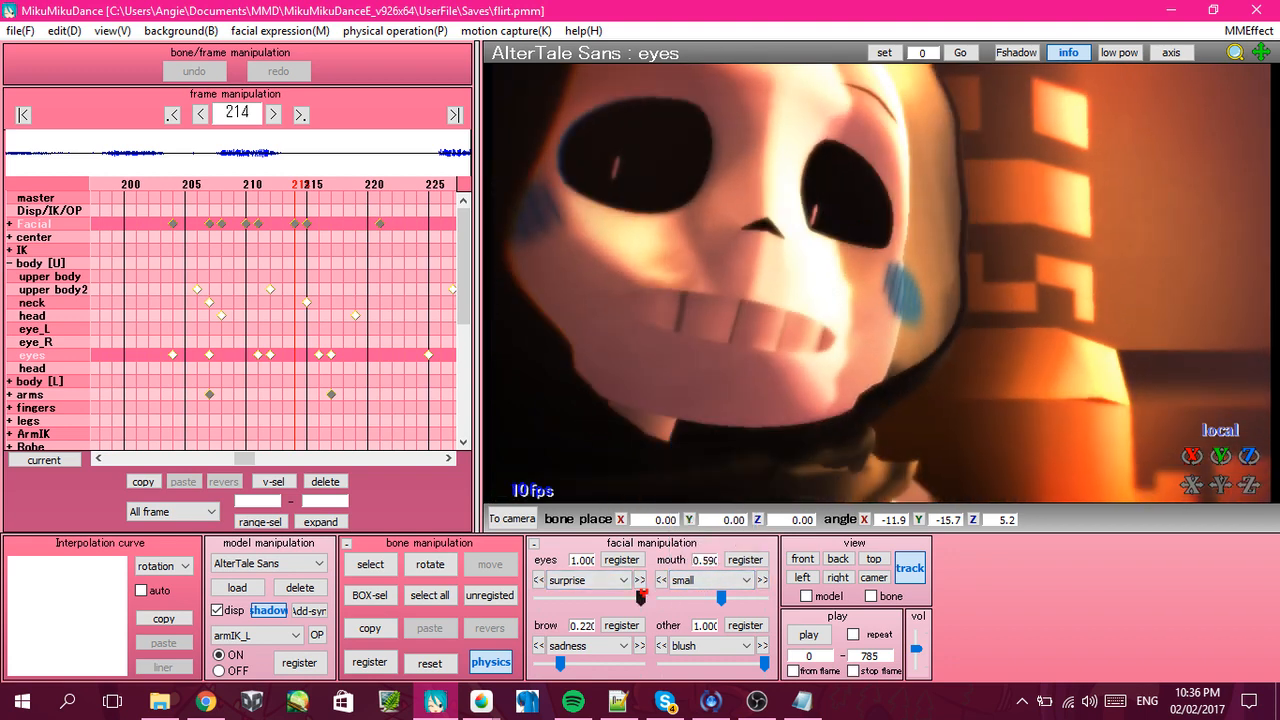
Set the small mouth morph to 1 and examine AlterTale Sans's face from farther away.
drag(642, 595, 766, 598)
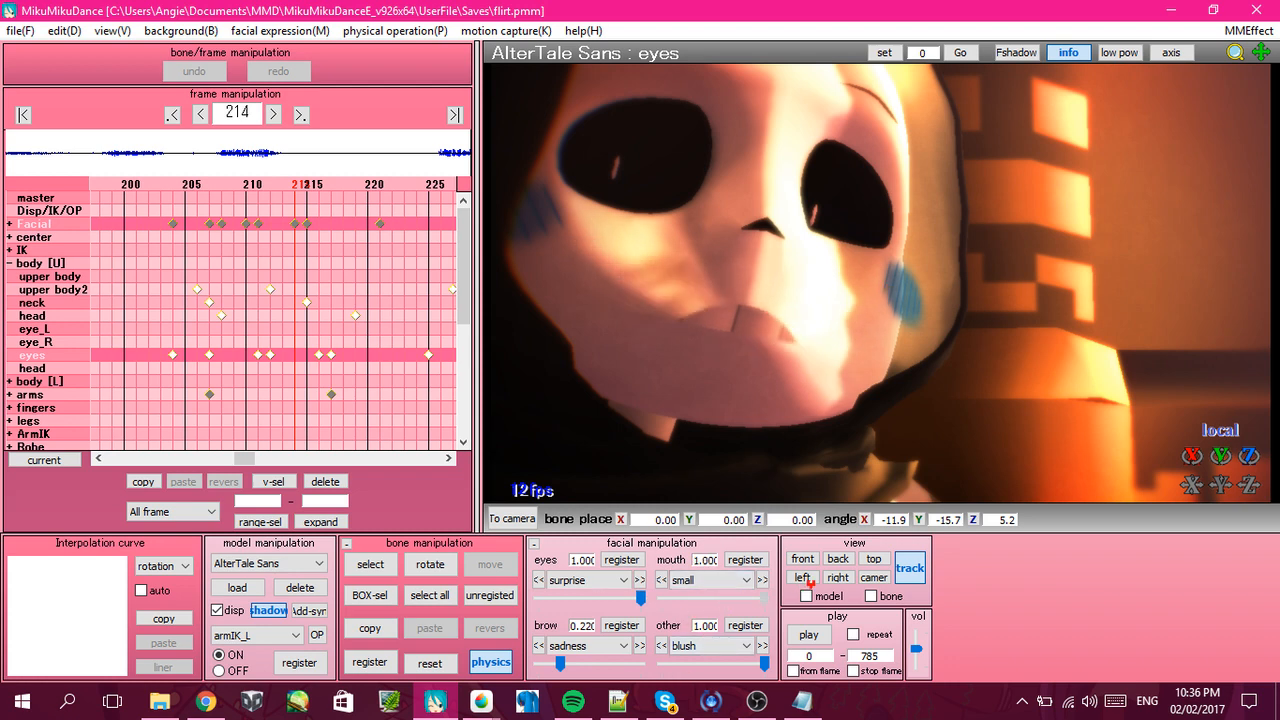
scroll(892, 328, down, 5)
scroll(929, 402, up, 2)
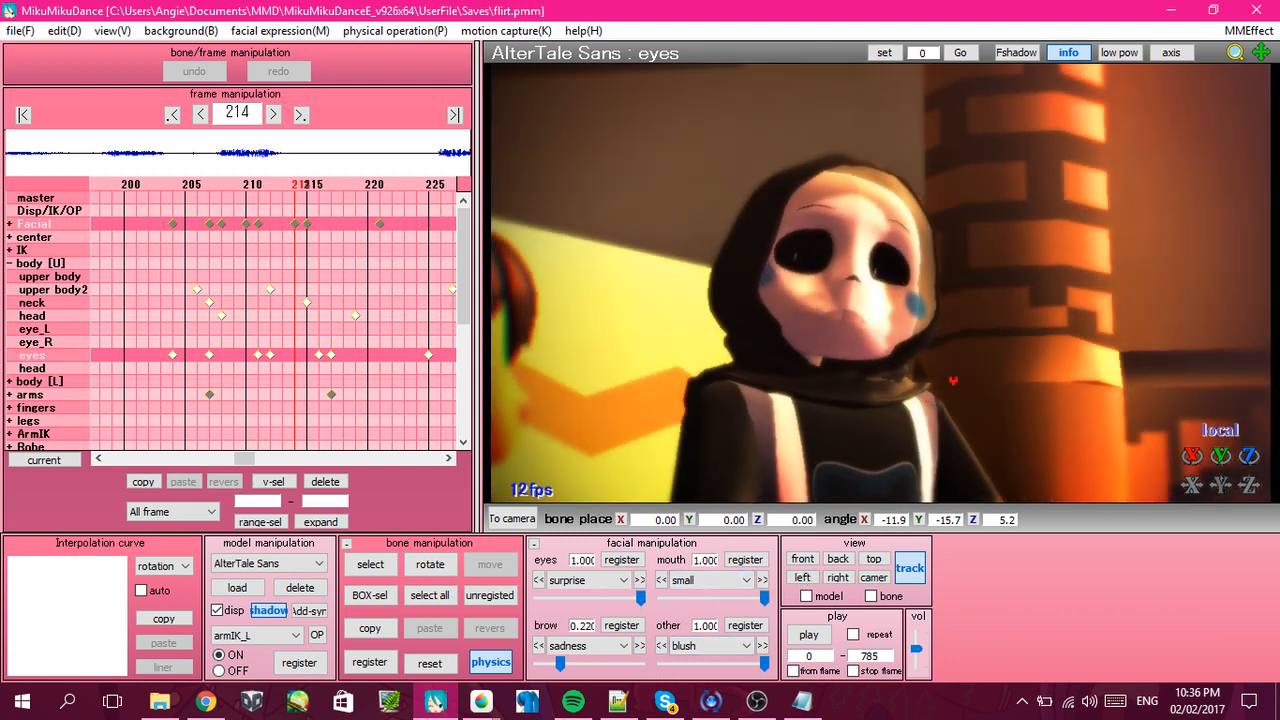
scroll(954, 380, up, 2)
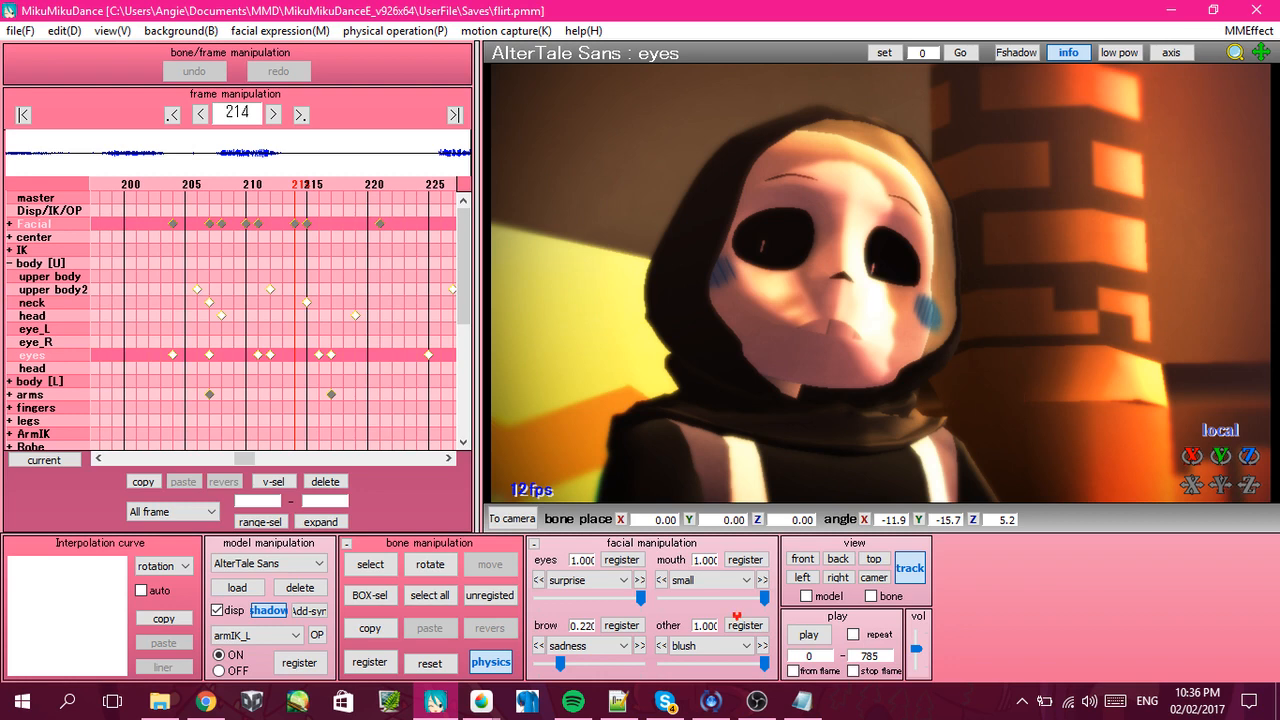
Lower the small mouth morph to 0.71 and examine the mouth on AlterTale Sans.
drag(763, 600, 734, 598)
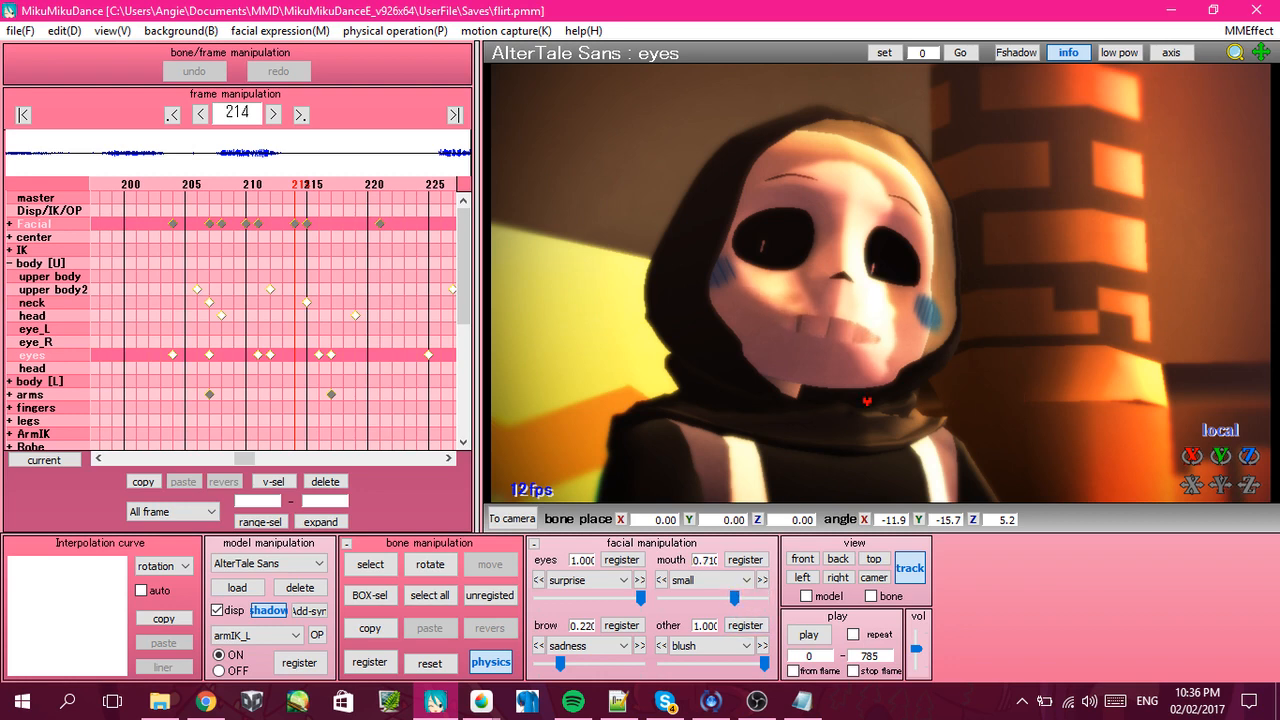
scroll(865, 397, up, 2)
scroll(865, 397, up, 1)
scroll(713, 537, down, 2)
Try an exaggerated value of 5 for the small mouth morph and examine the effect on AlterTale Sans's face.
click(697, 559)
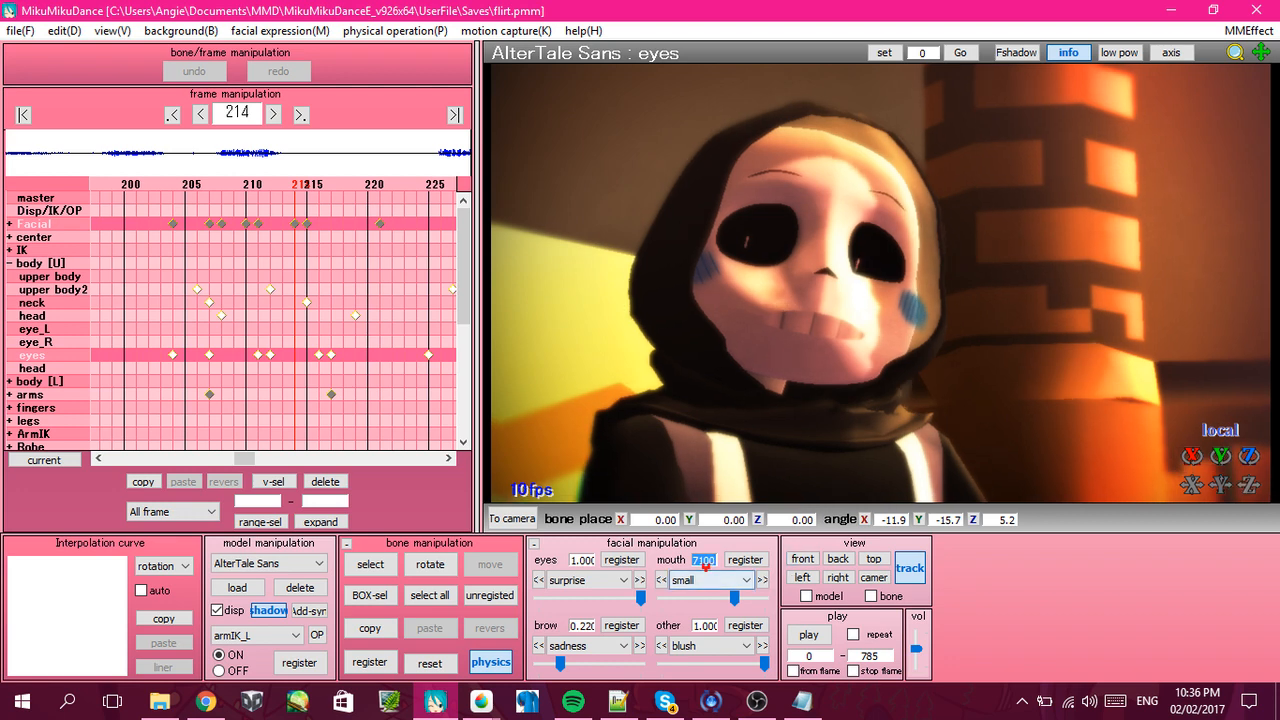
click(713, 560)
drag(705, 559, 648, 556)
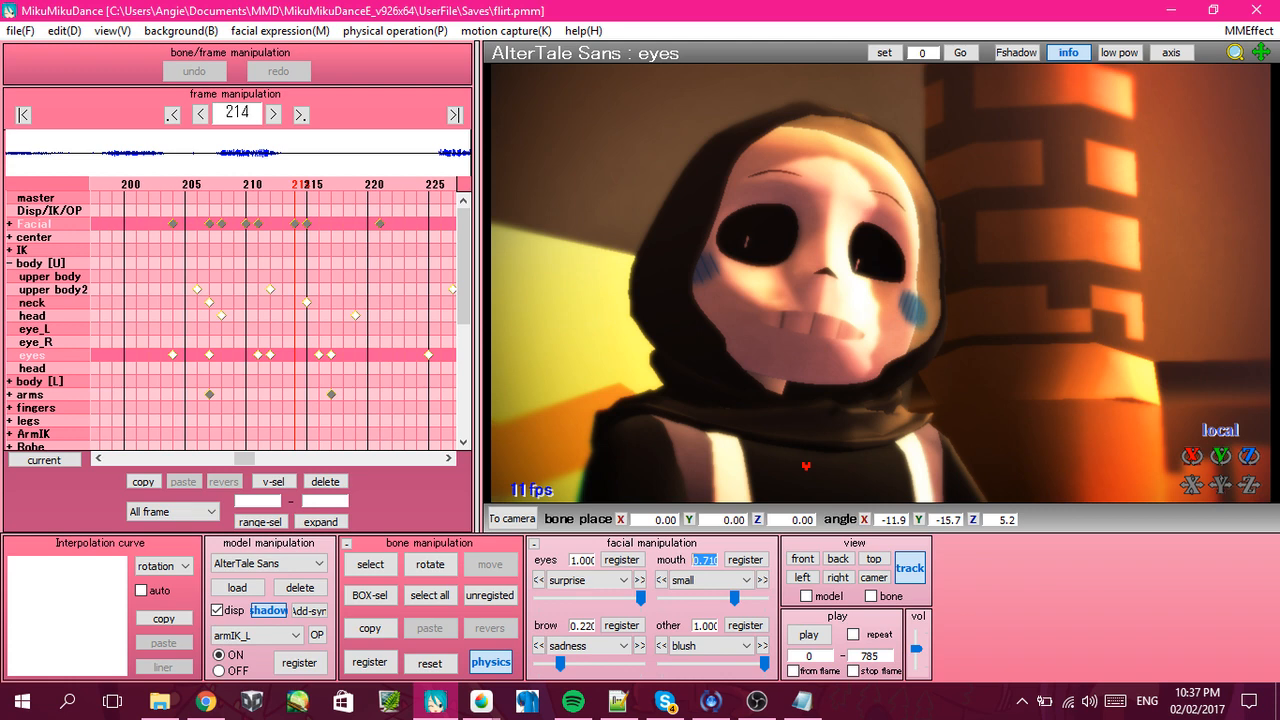
text(5)
key(Return)
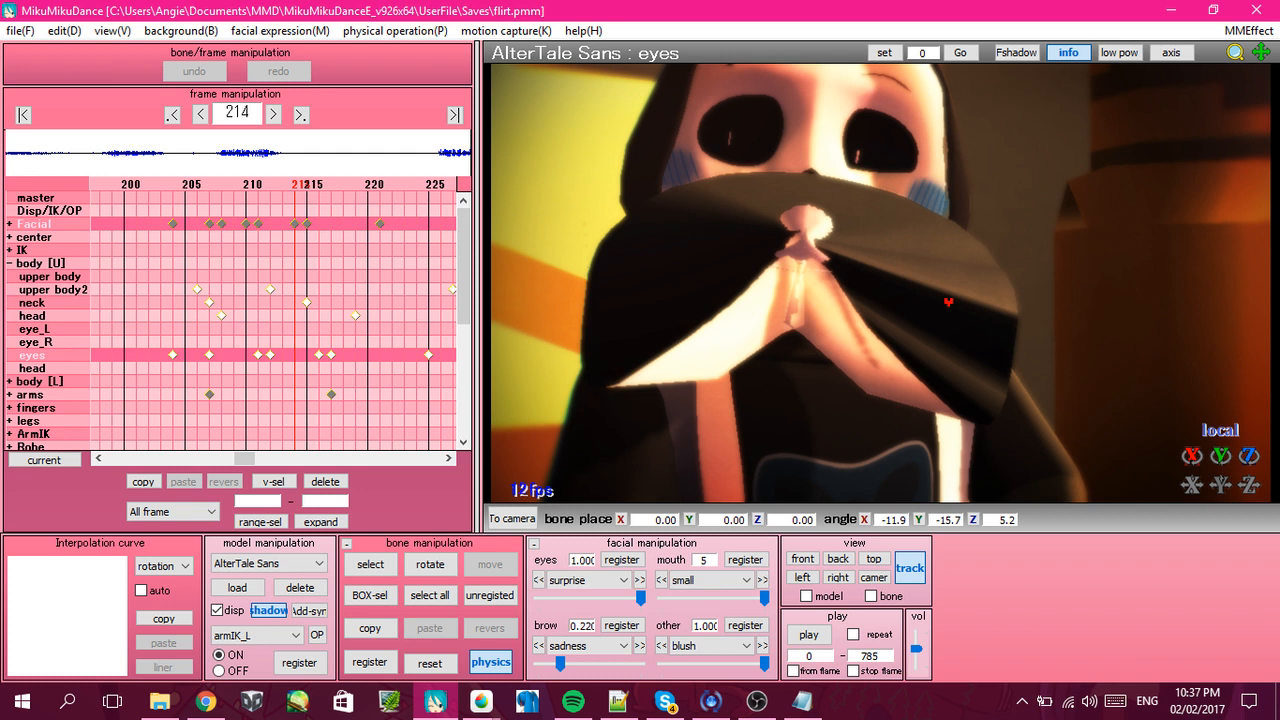
scroll(907, 287, down, 5)
right_drag(767, 344, 838, 308)
scroll(873, 286, up, 2)
scroll(838, 310, up, 2)
Step back and forth through the frames around 214, stopping at frame 218, to compare AlterTale Sans's registered facials.
key(Left)
key(Left)
key(Left)
key(Left)
key(Left)
key(Left)
key(Left)
key(Left)
key(Left)
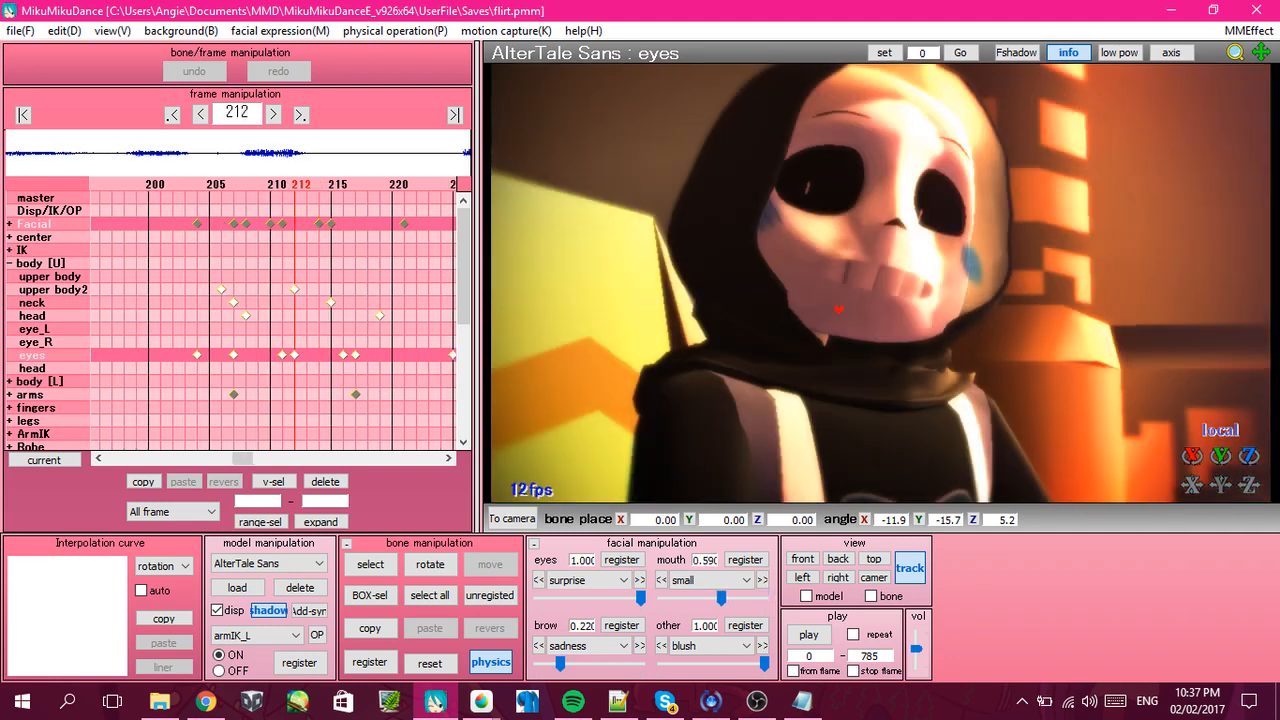
key(Right)
key(Right)
key(Right)
key(Right)
key(Right)
key(Right)
key(Right)
key(Right)
key(Right)
key(Right)
key(Right)
key(Right)
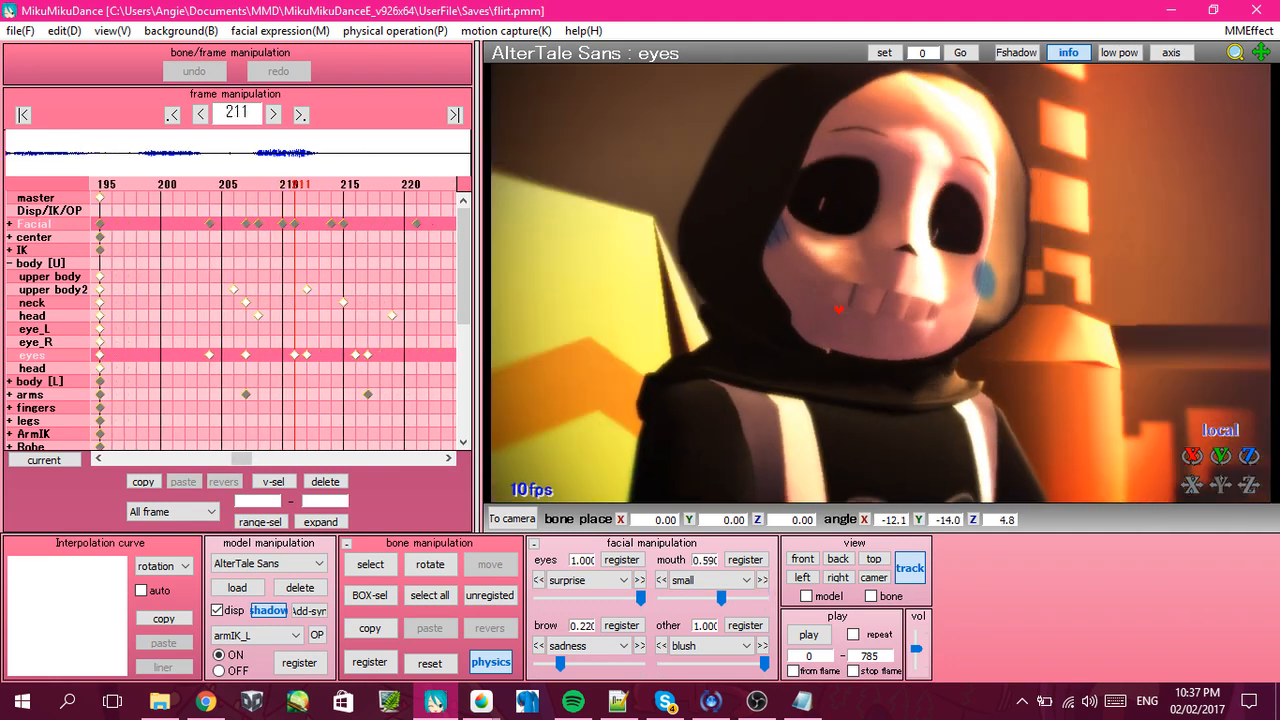
key(Right)
key(Right)
key(Right)
key(Right)
key(Right)
key(Right)
key(Right)
key(Right)
key(Right)
key(Right)
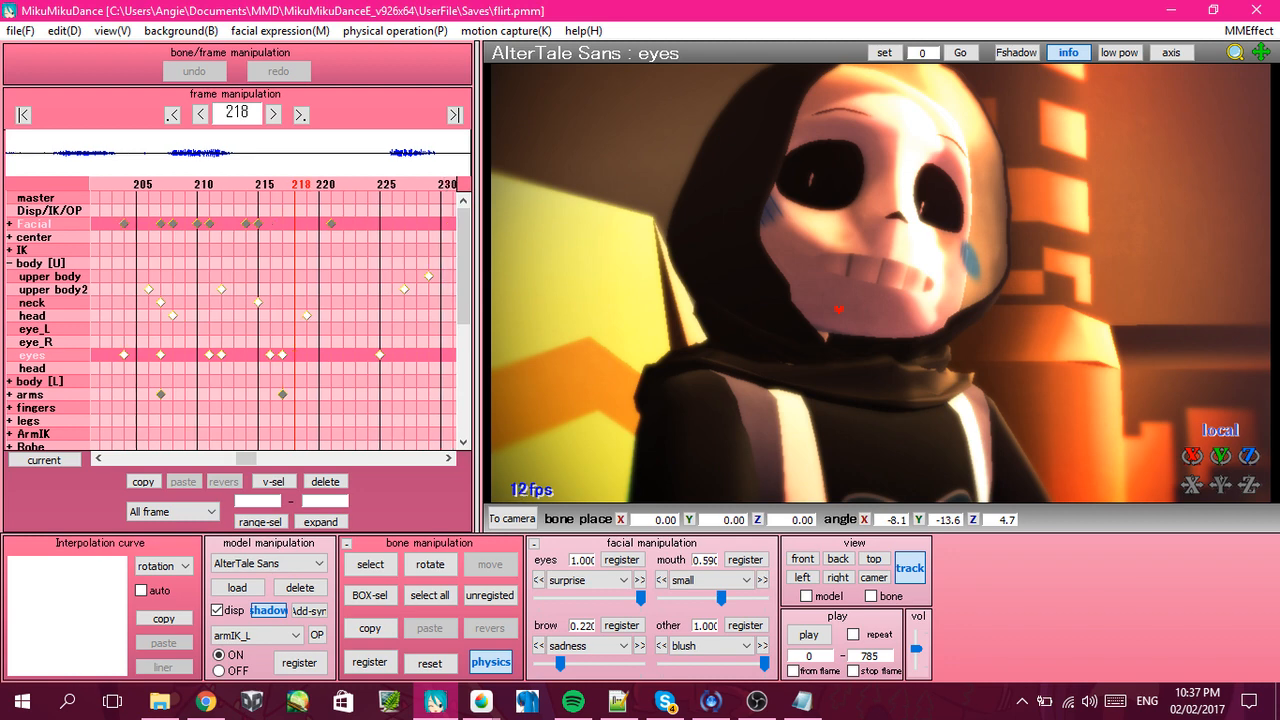
Step through the frames from 218 to 221, return to 218, and consult the list of facial tips in Notepad.
key(Left)
key(Left)
key(Left)
key(Left)
key(Left)
key(Left)
key(Left)
key(Left)
key(Left)
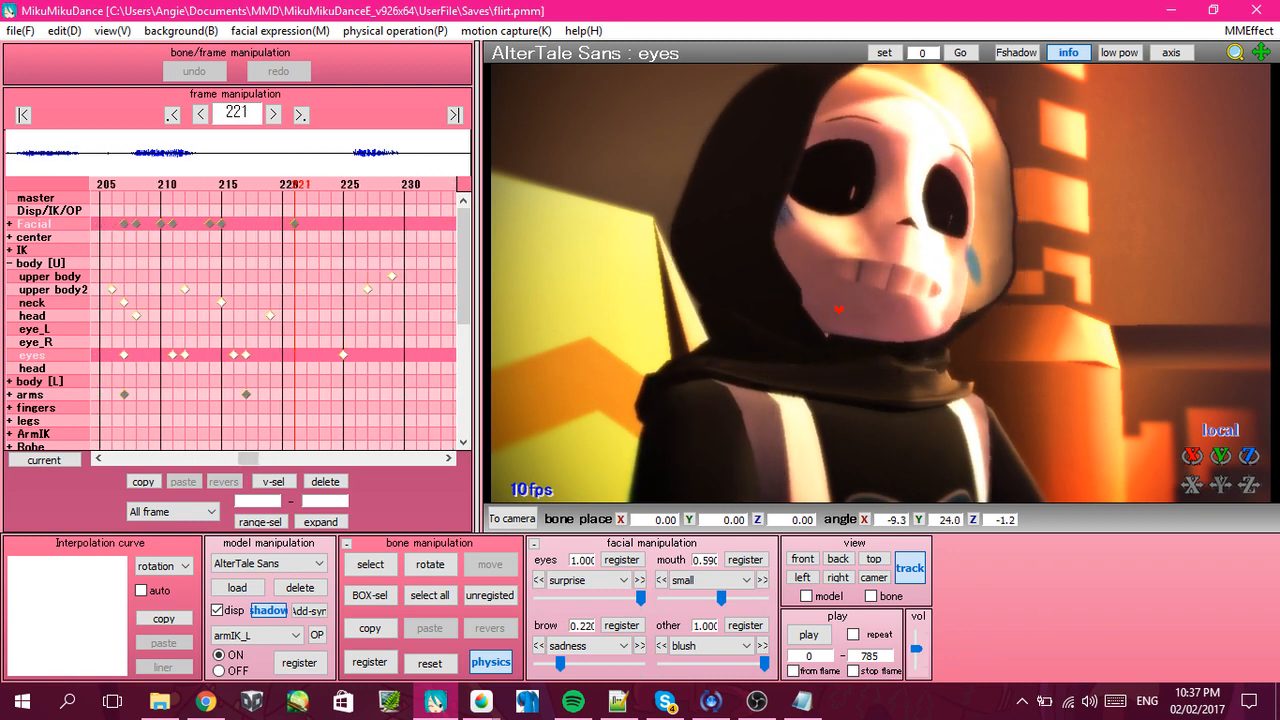
click(809, 707)
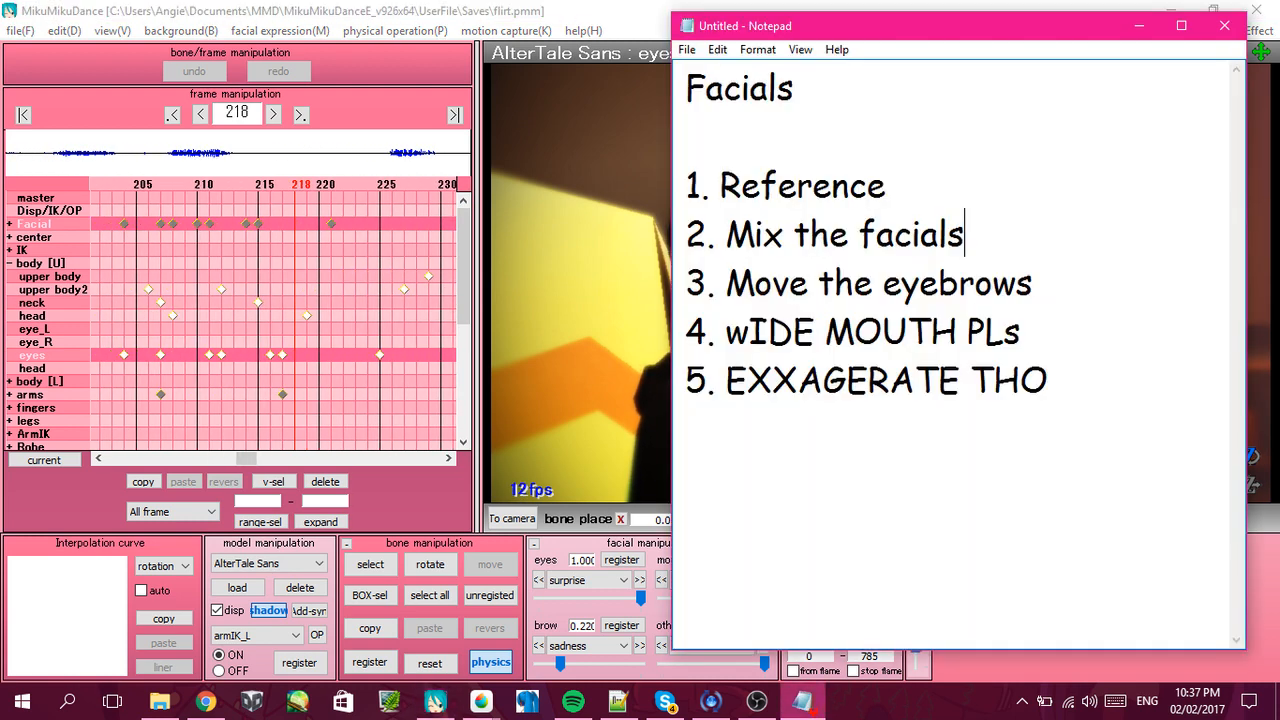
click(814, 711)
Examine AlterTale Sans's eyes, brows and mouth up close at frame 218.
scroll(869, 300, up, 3)
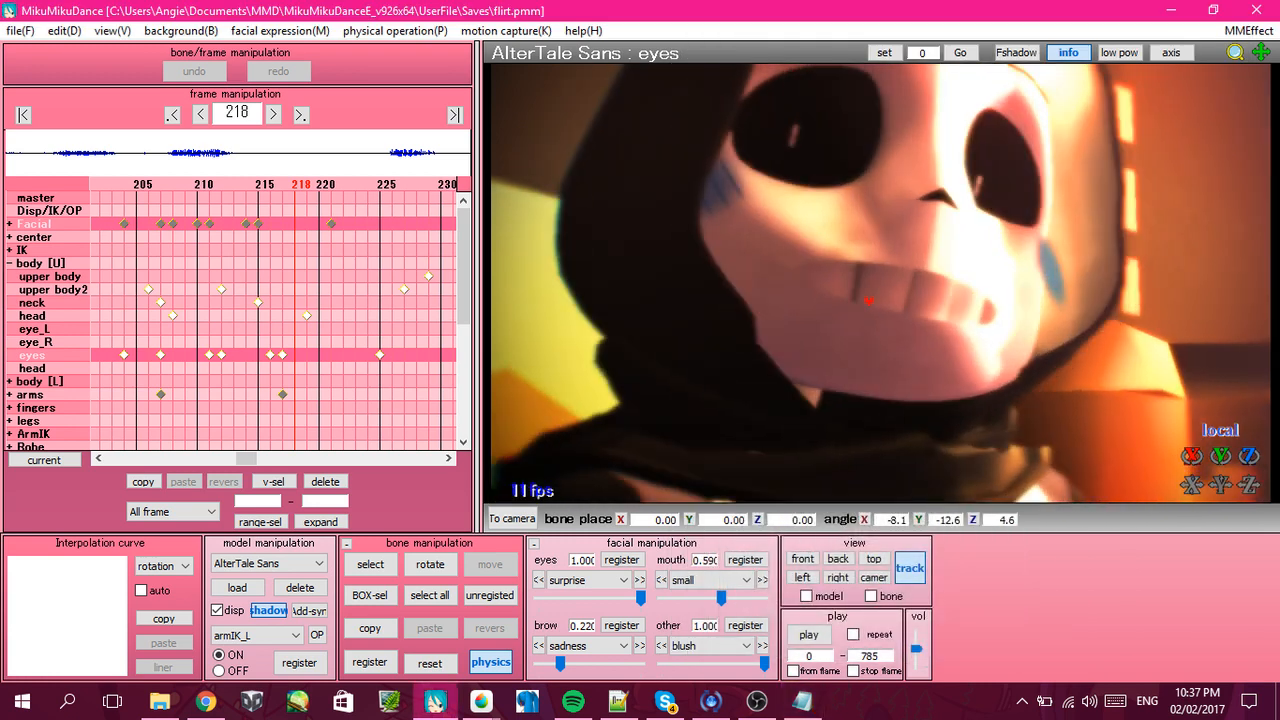
middle_drag(869, 300, 864, 305)
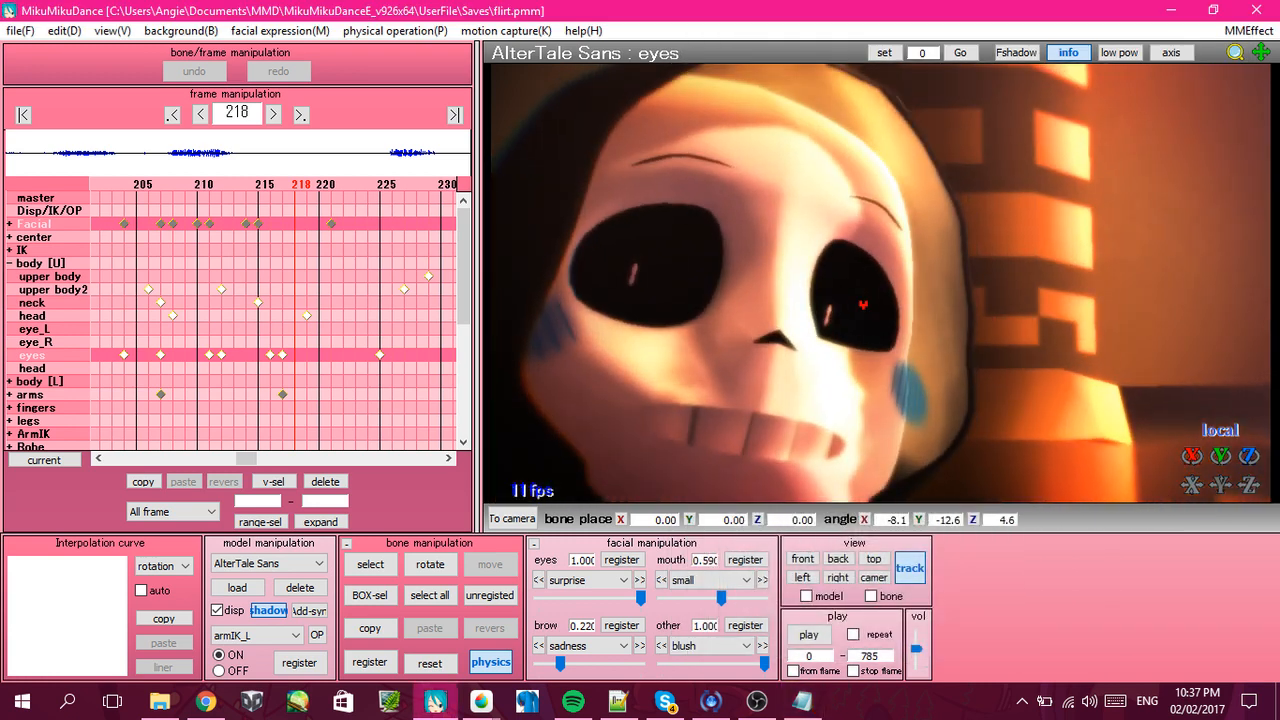
scroll(938, 262, up, 5)
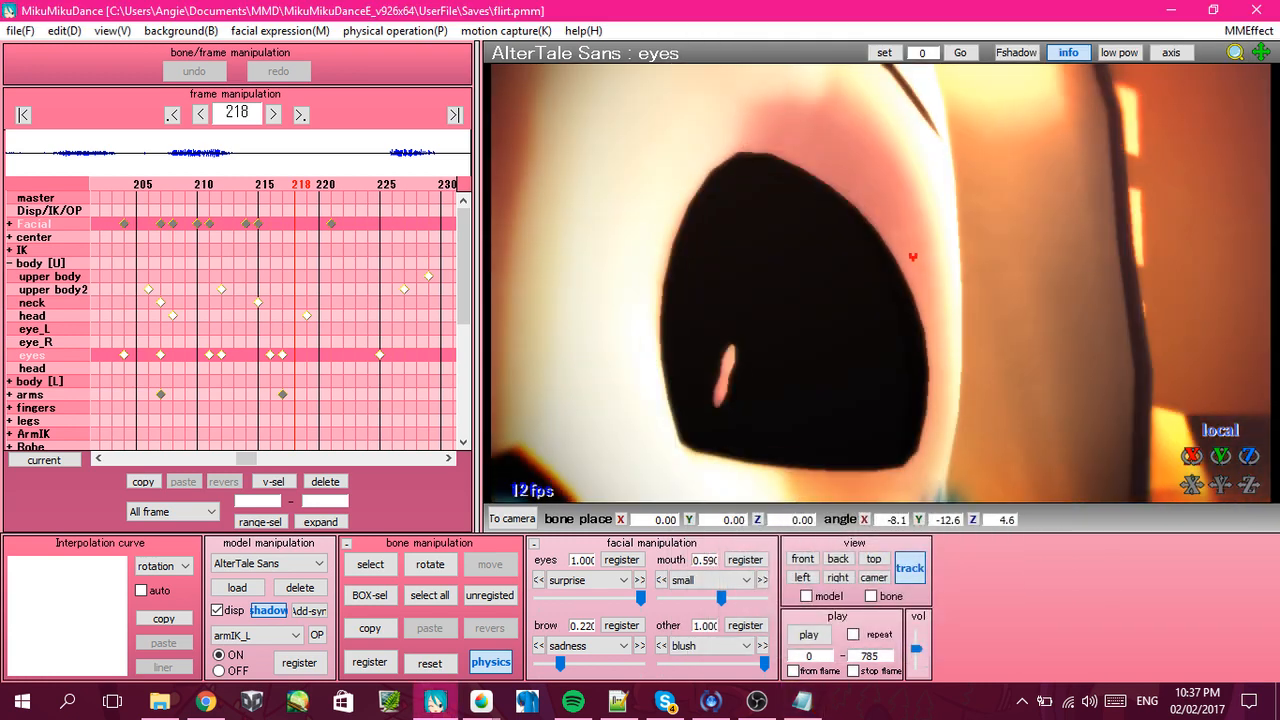
scroll(907, 255, down, 5)
scroll(907, 255, up, 5)
scroll(907, 255, down, 5)
scroll(908, 254, up, 5)
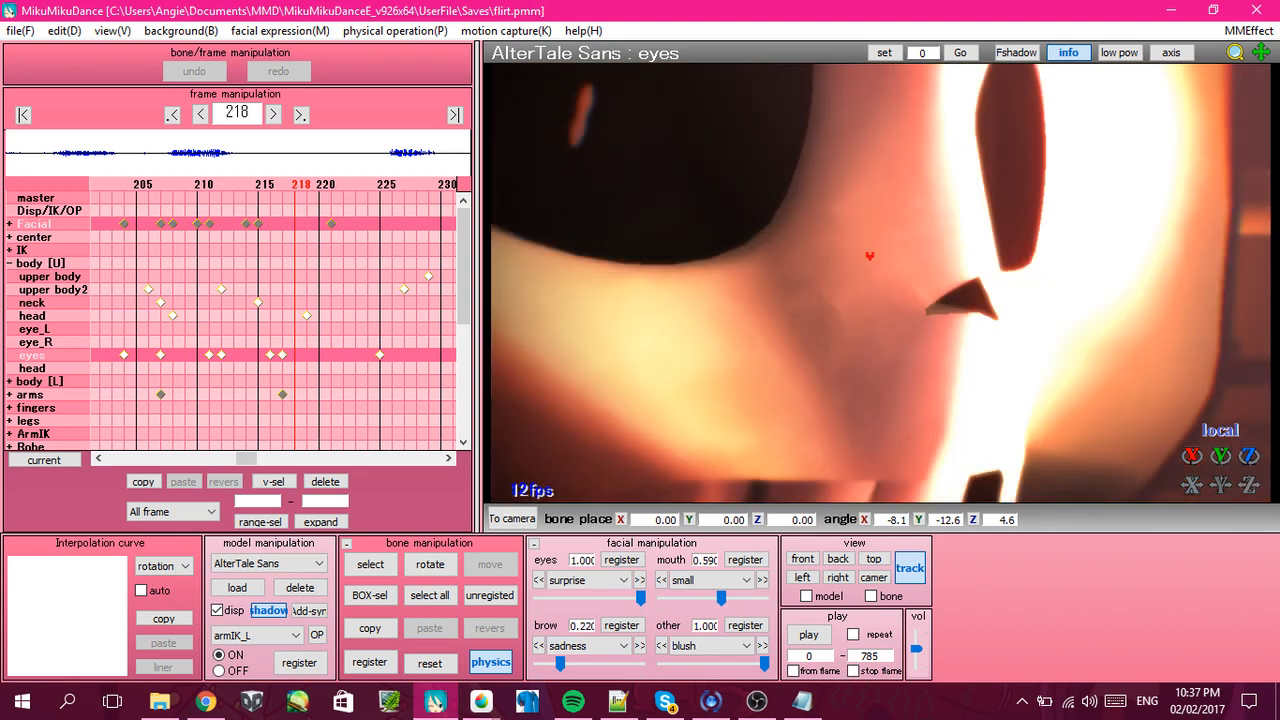
scroll(883, 285, down, 5)
scroll(880, 280, up, 2)
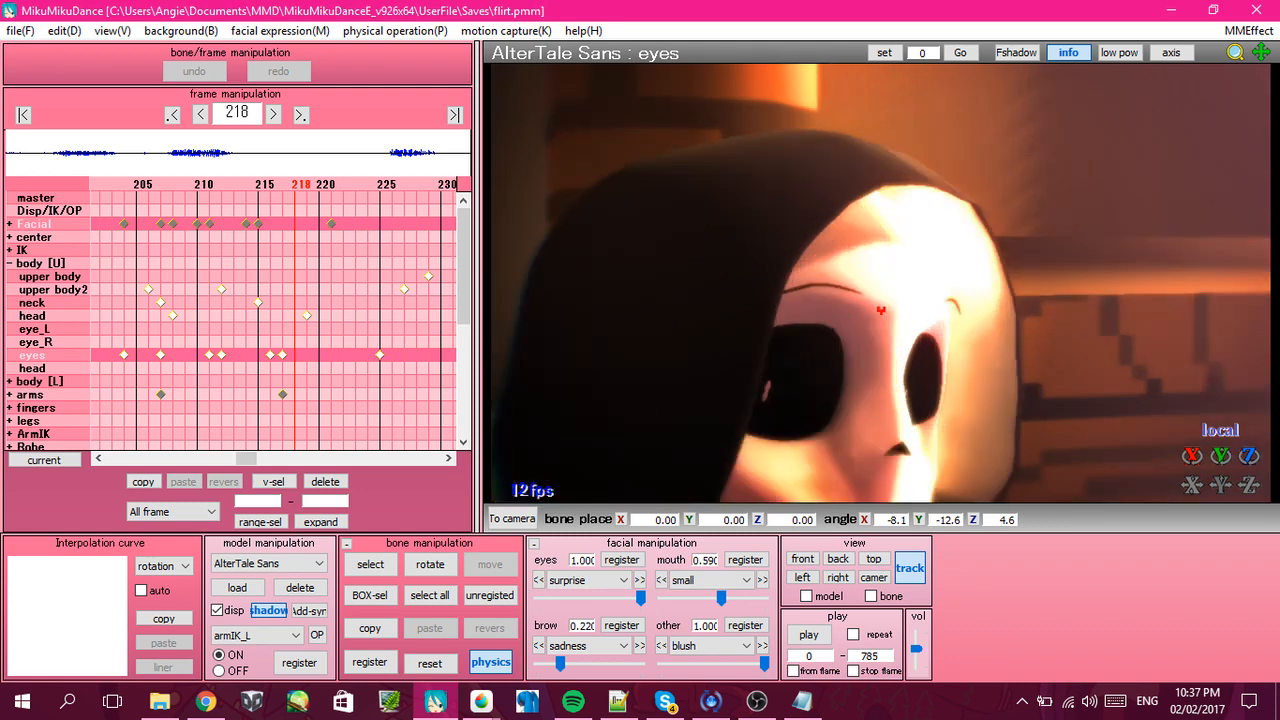
Compare how AlterTale Sans's expression at frame 218 reads from the upper body view and from a close-up.
middle_drag(868, 263, 853, 217)
scroll(853, 217, down, 3)
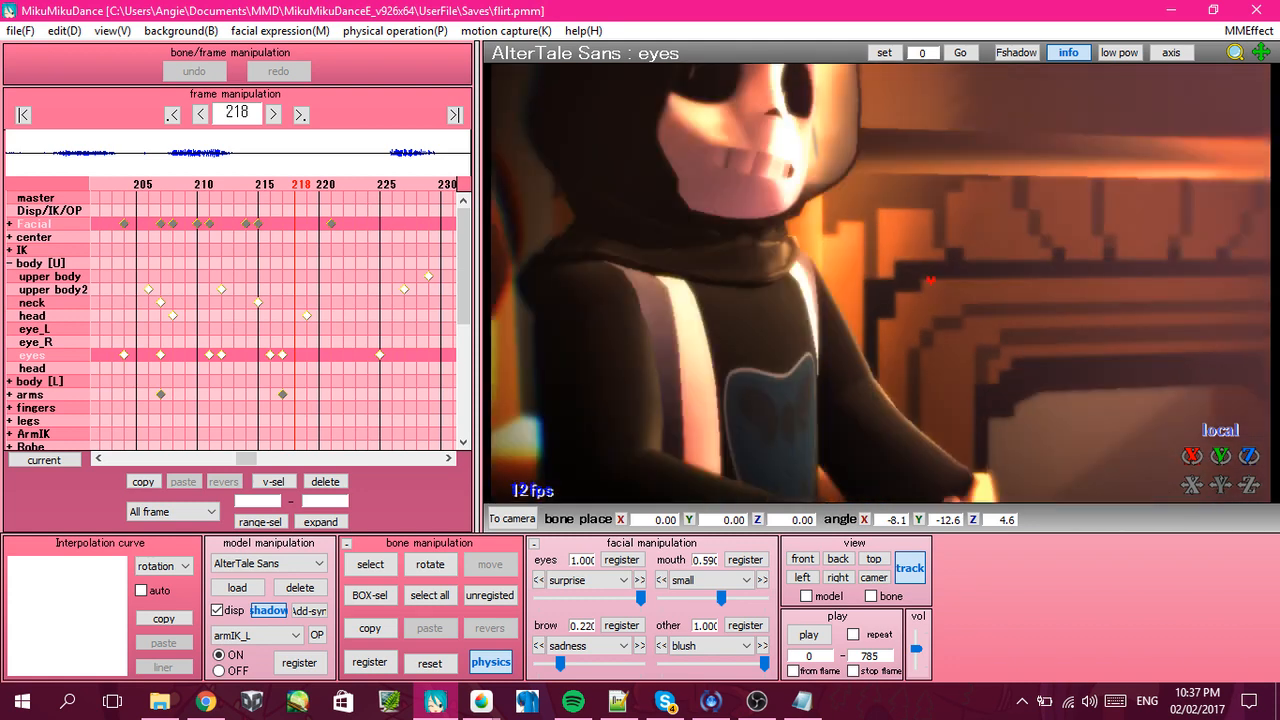
right_drag(901, 273, 899, 326)
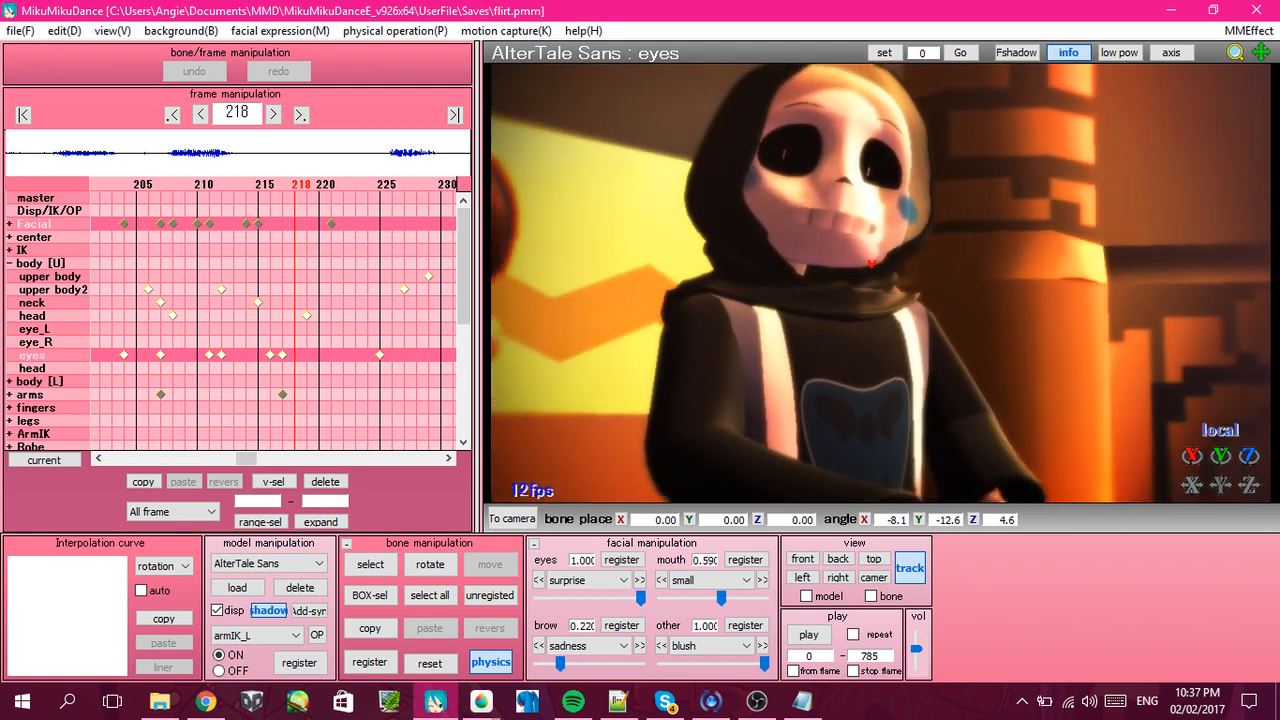
scroll(899, 326, up, 2)
middle_drag(899, 326, 900, 335)
scroll(880, 285, up, 3)
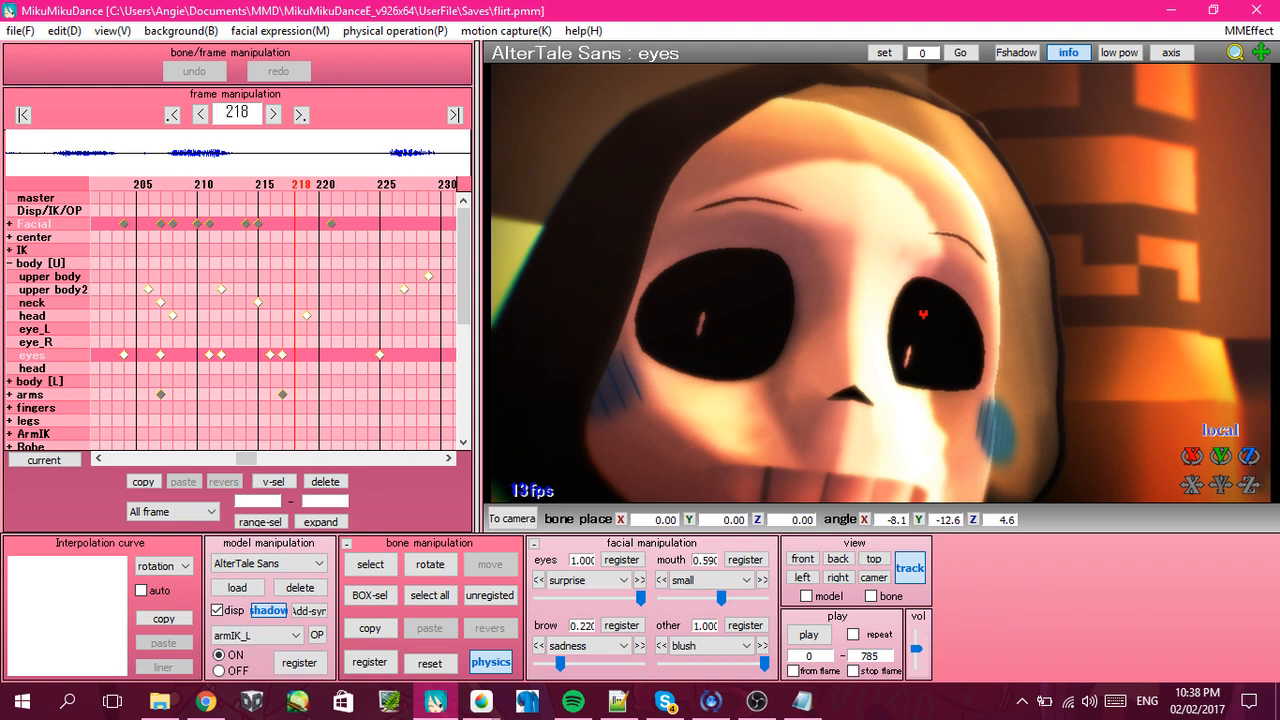
middle_drag(871, 278, 834, 255)
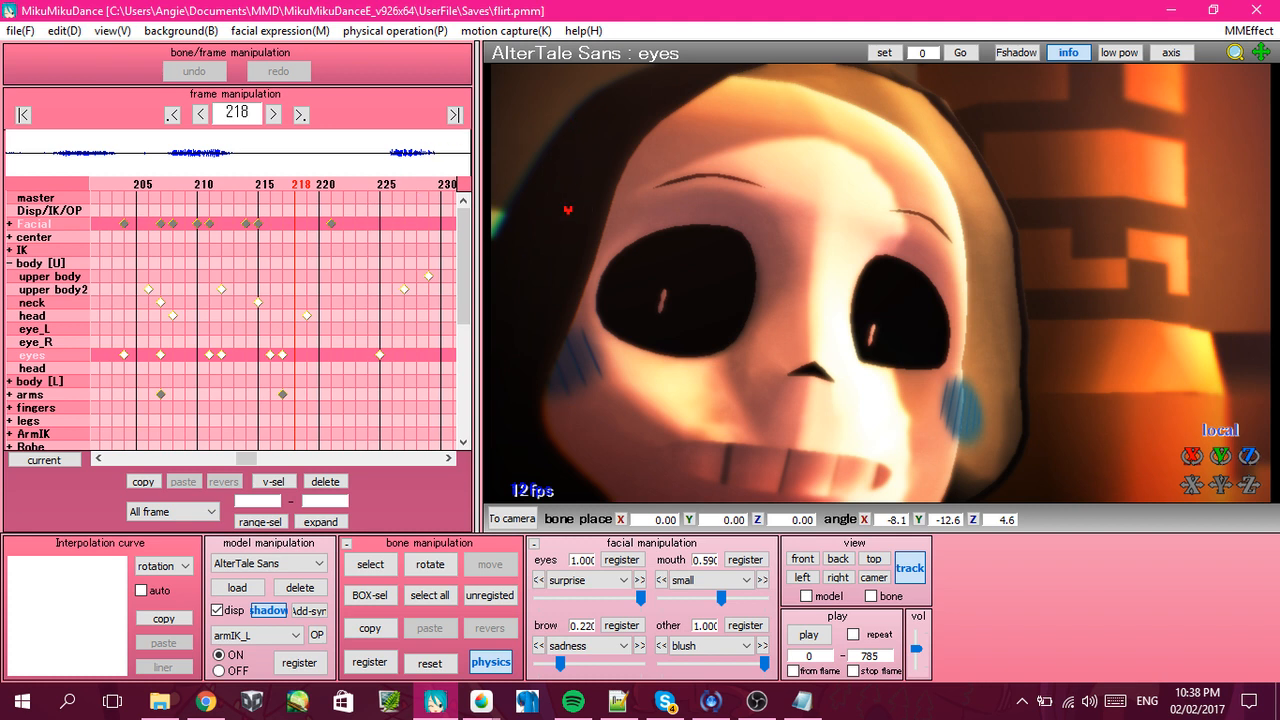
Step back from frame 218 to frame 206 to review AlterTale Sans's earlier facials.
key(Left)
key(Left)
key(Left)
key(Left)
key(Left)
key(Left)
key(Left)
key(Left)
key(Left)
key(Left)
key(Left)
key(Left)
key(Left)
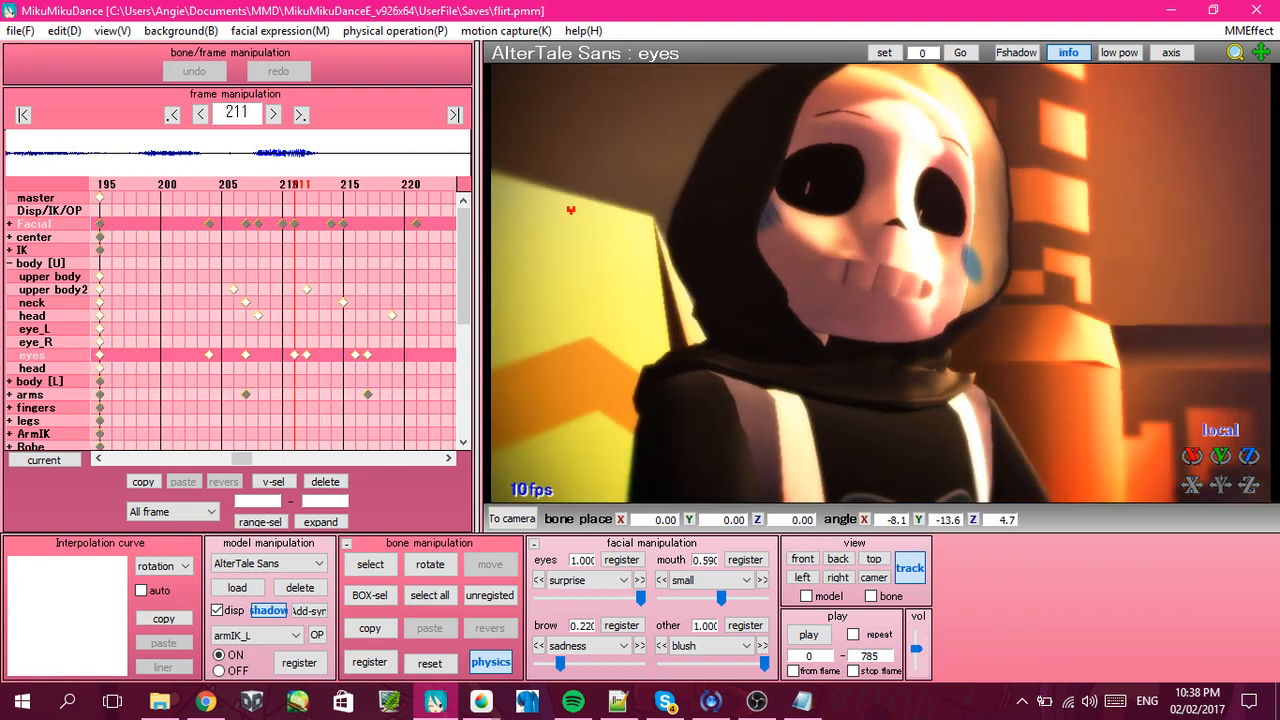
key(Right)
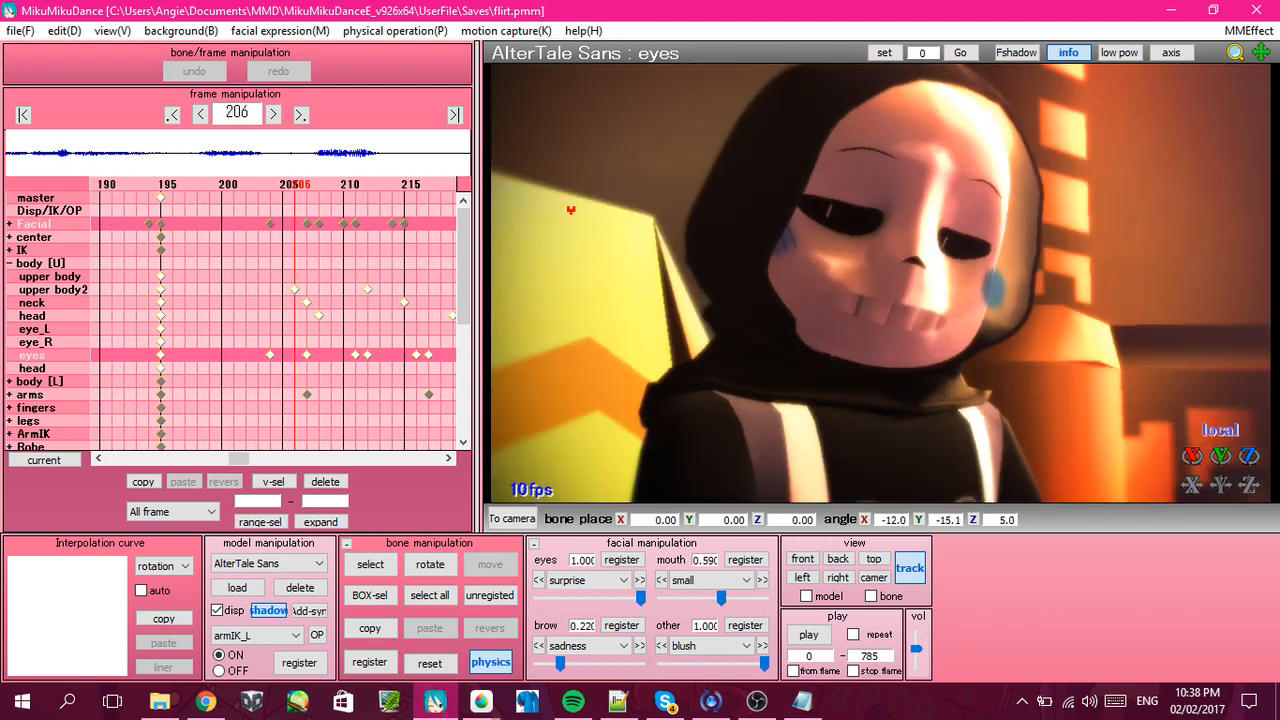
Alternate between frames 206 and 207 to compare AlterTale Sans's eyes during the blink, stopping at frame 207.
key(Left)
key(Right)
key(Right)
key(Left)
key(Right)
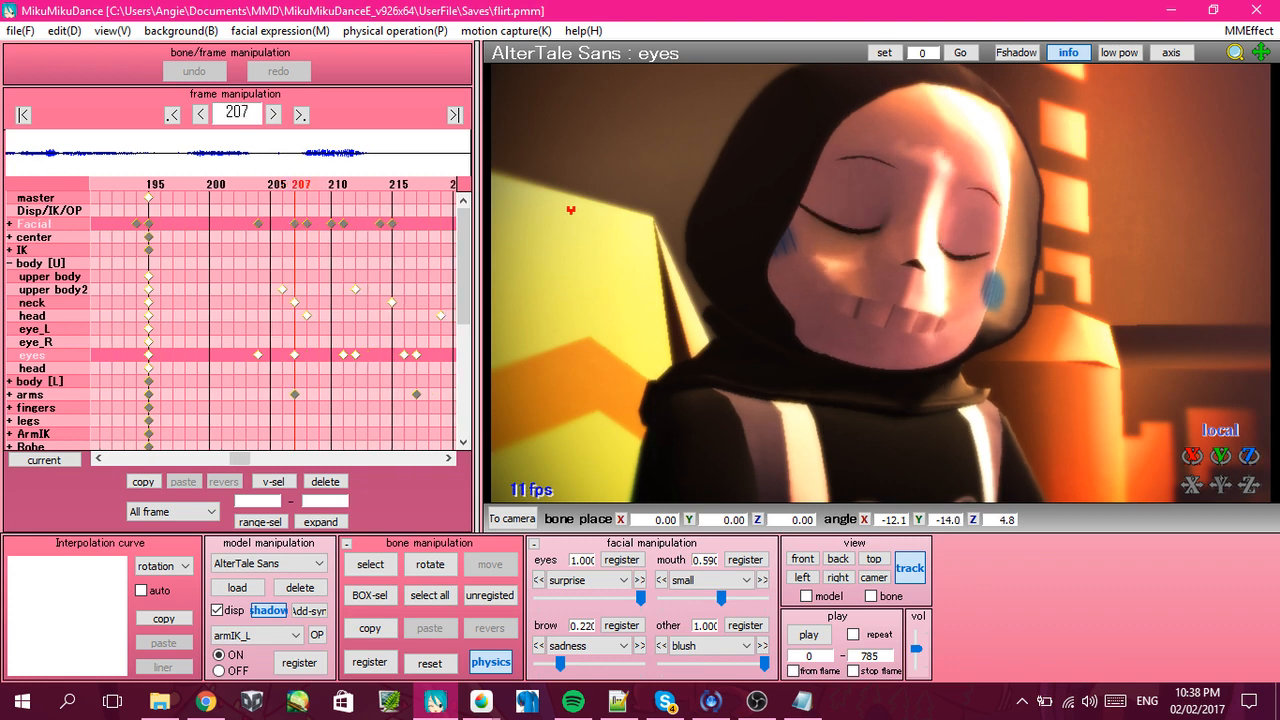
key(Left)
key(Right)
key(Left)
key(Right)
key(Left)
key(Right)
key(Left)
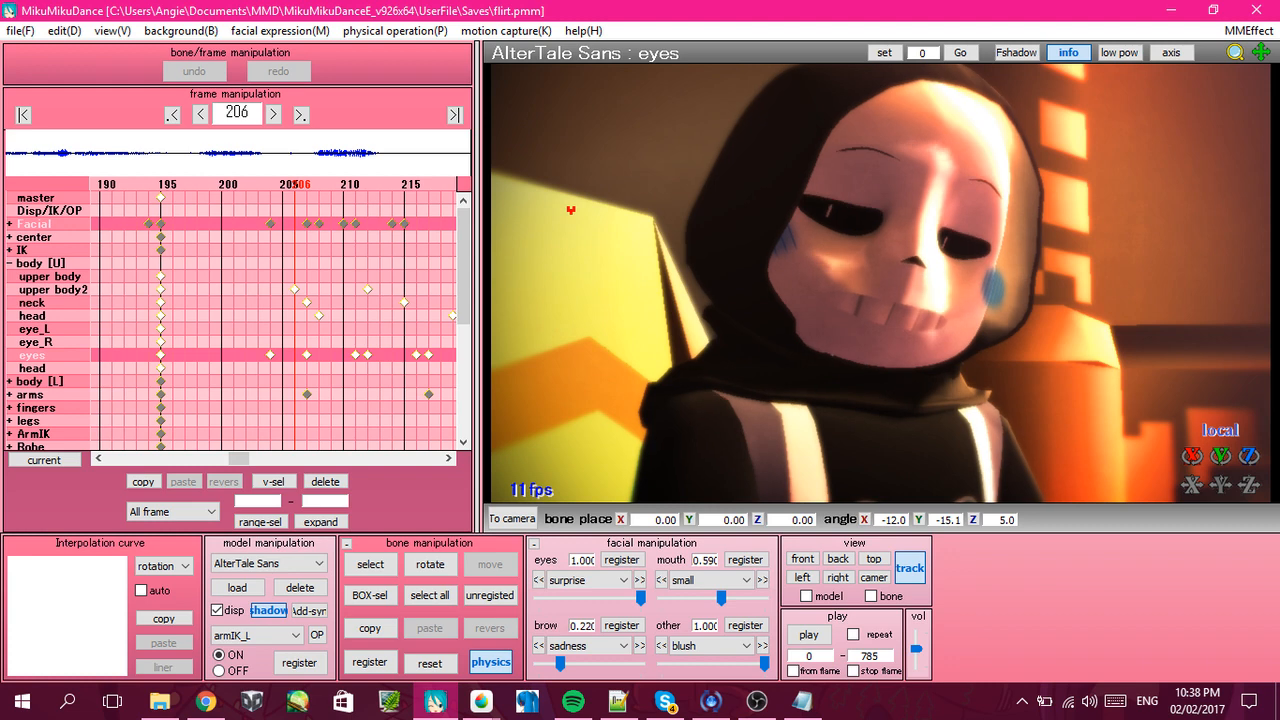
key(Right)
key(Left)
key(Right)
key(Left)
key(Left)
key(Right)
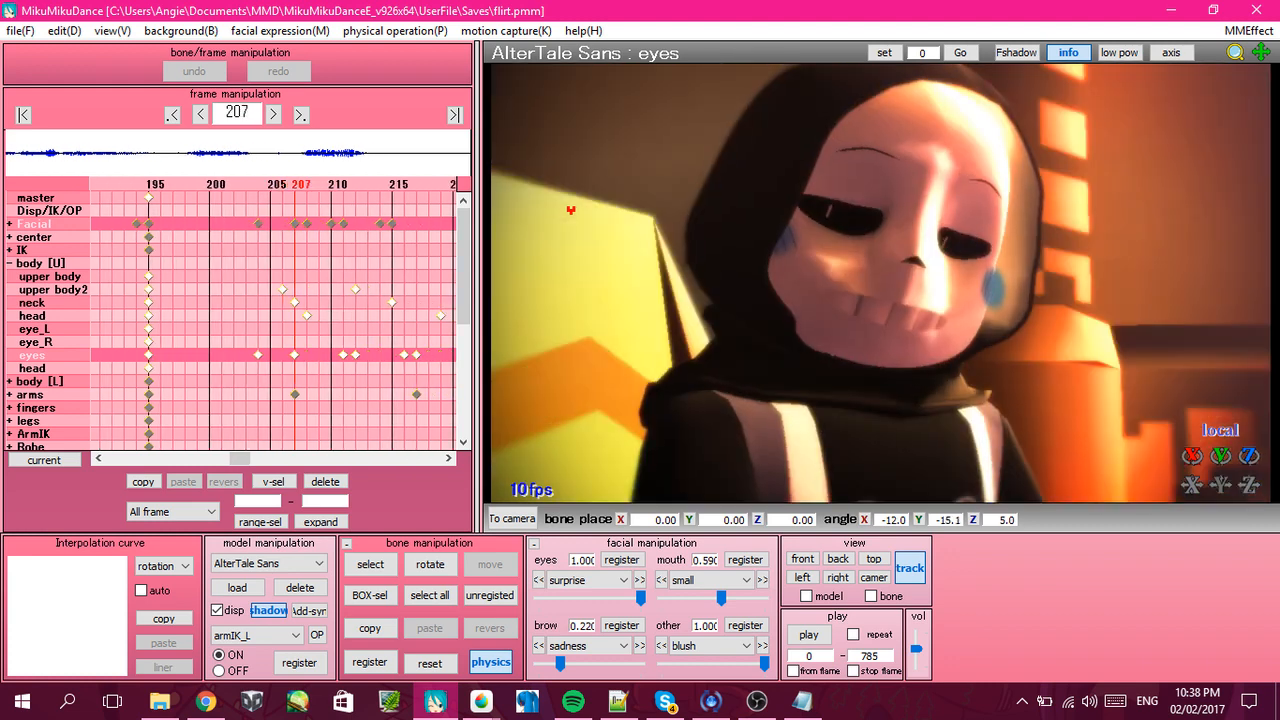
key(Right)
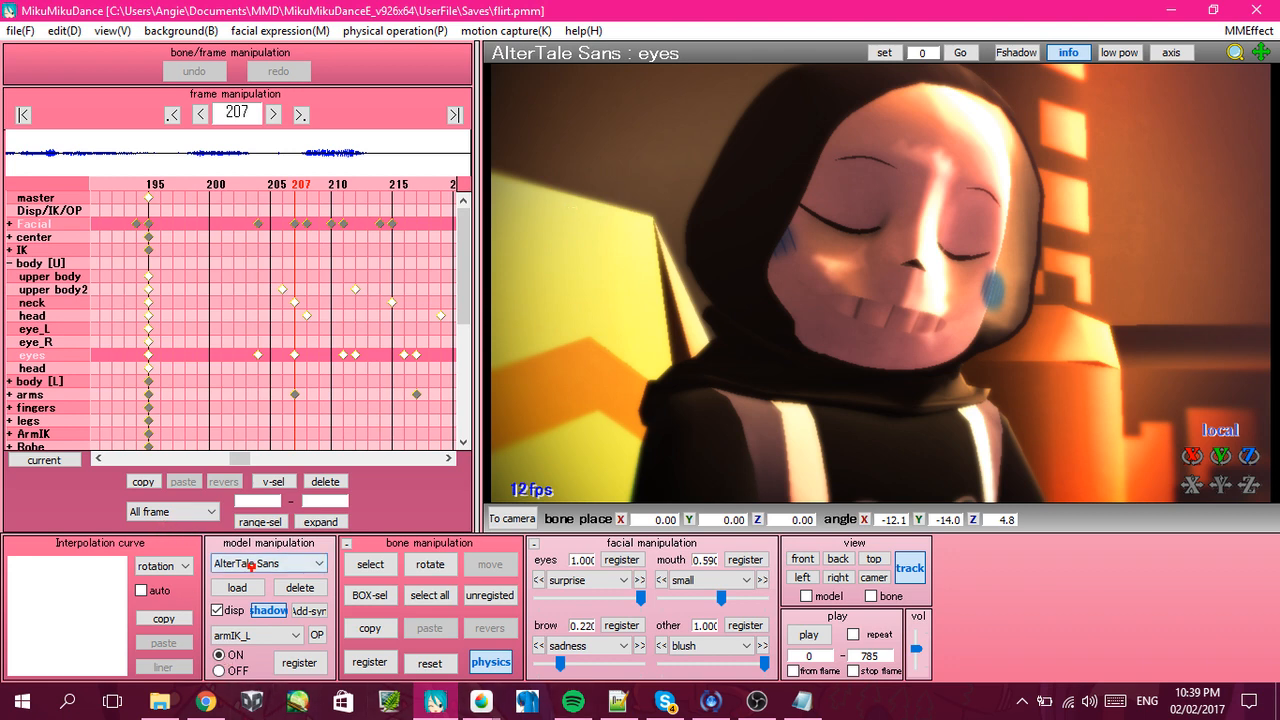
Select the Frisk v2.0 model and step back to frame 188.
click(252, 564)
click(238, 630)
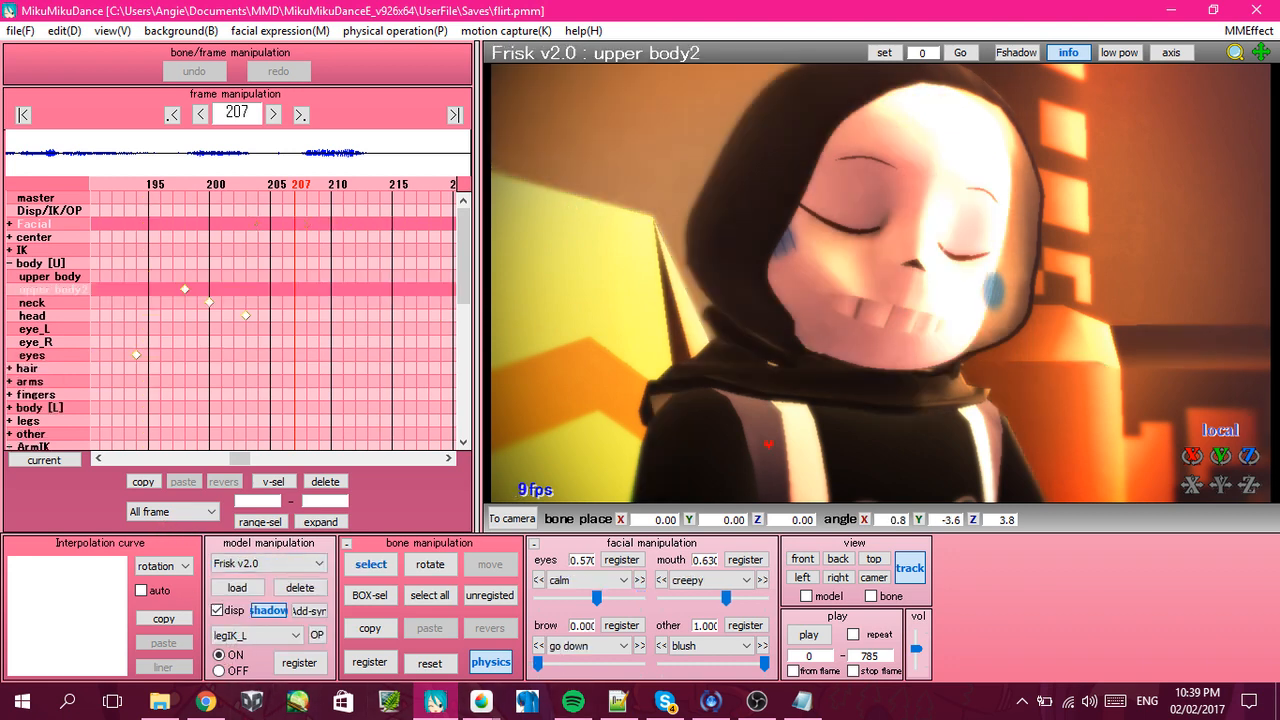
key(Left)
key(Left)
key(Left)
key(Left)
key(Left)
key(Left)
key(Left)
key(Left)
key(Left)
key(Left)
key(Left)
key(Left)
key(Left)
key(Left)
key(Left)
key(Left)
key(Left)
key(Left)
key(Left)
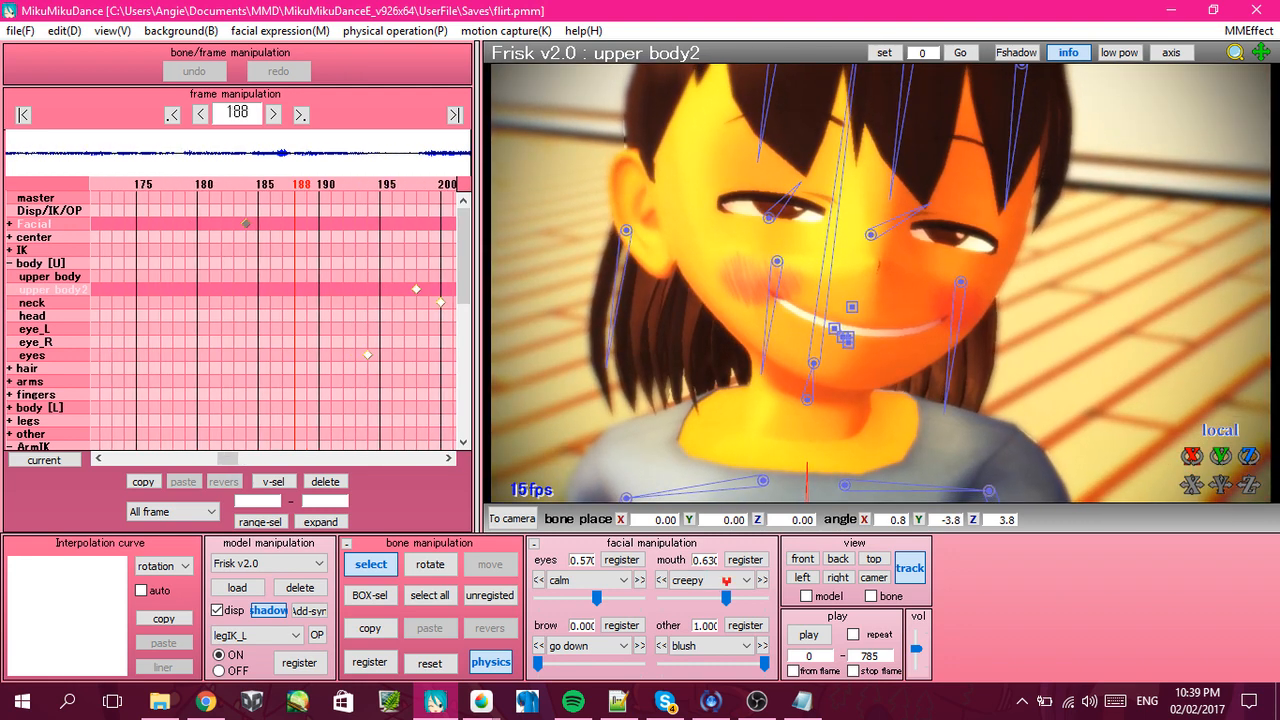
Try the calm eye morph at 1 on Frisk with the bones hidden, and set it to 0.
click(370, 564)
drag(597, 598, 695, 614)
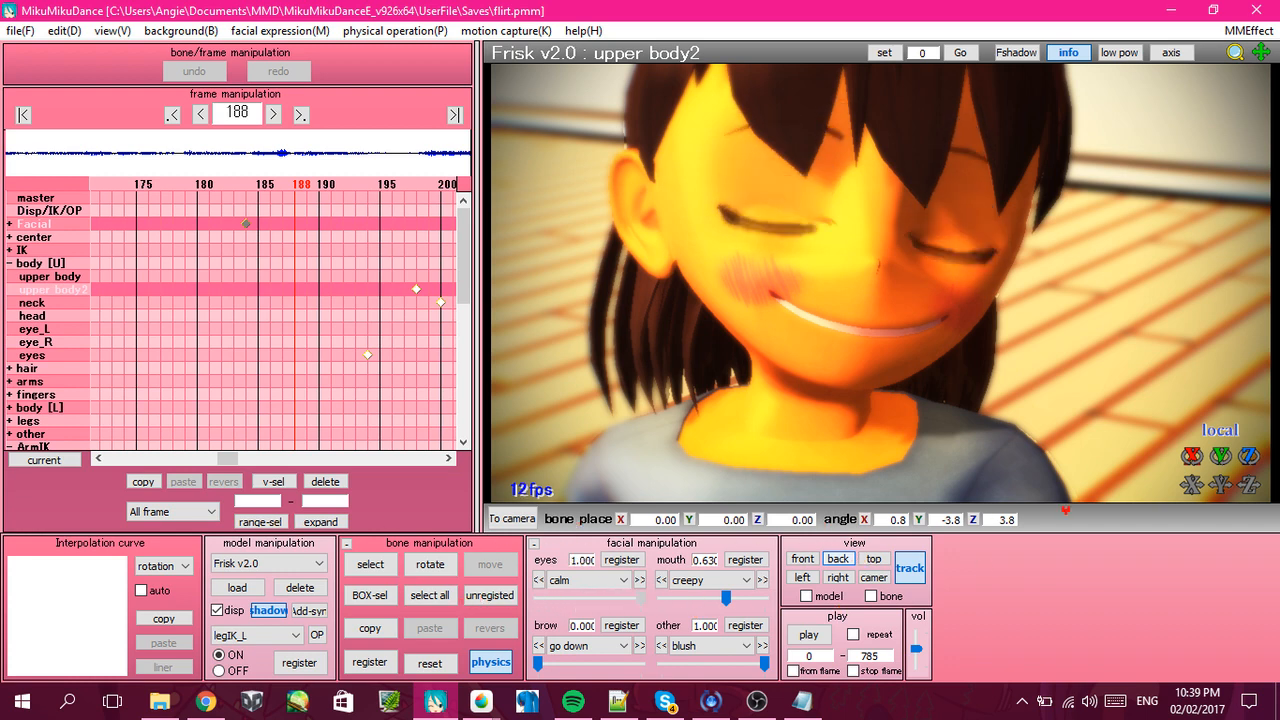
drag(3, 447, 6, 446)
Examine Frisk's face with the calm eye morph at 0 from different distances and angles.
scroll(563, 263, down, 3)
right_drag(691, 390, 953, 228)
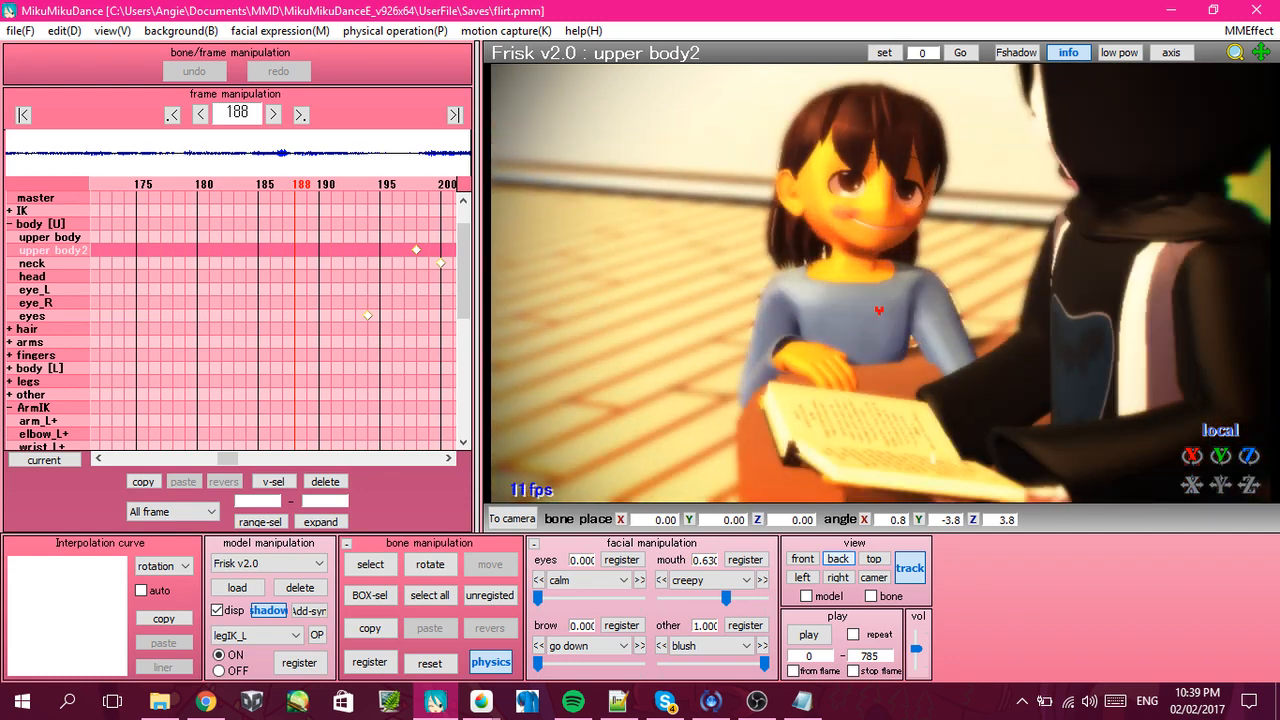
scroll(879, 311, up, 5)
scroll(866, 304, down, 2)
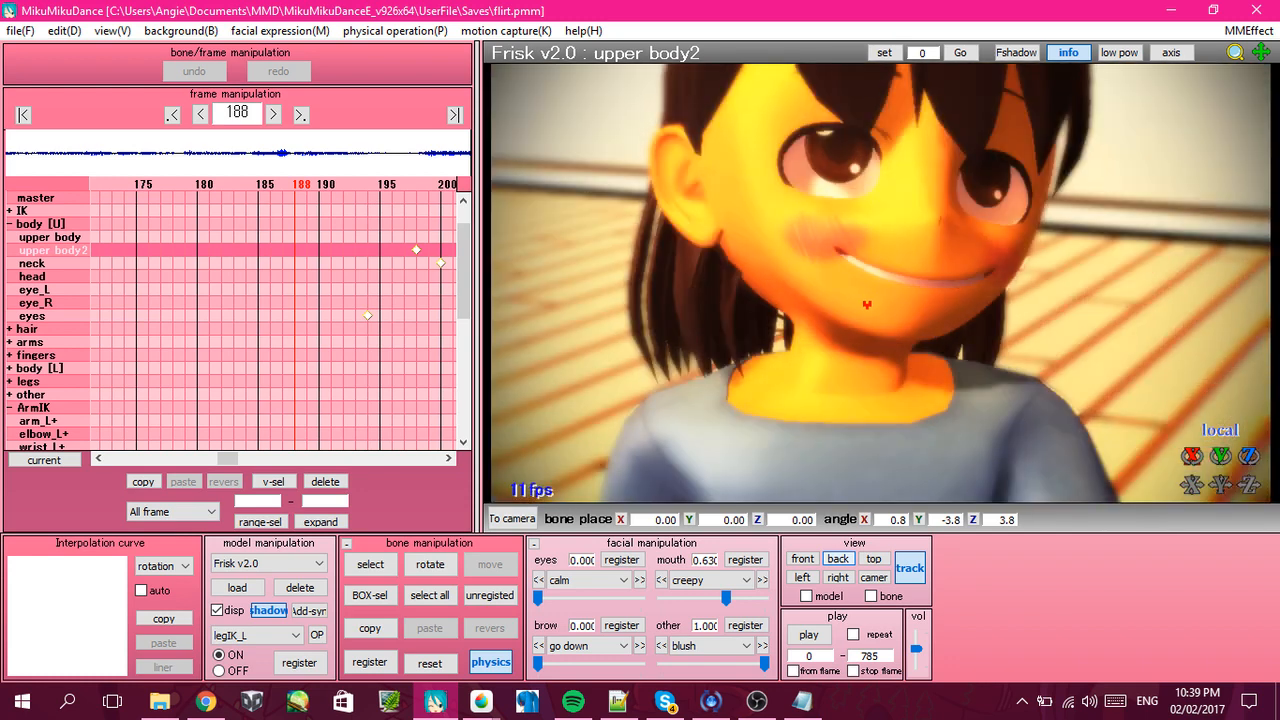
right_drag(867, 304, 850, 272)
scroll(834, 303, up, 3)
scroll(880, 269, down, 2)
scroll(851, 280, down, 3)
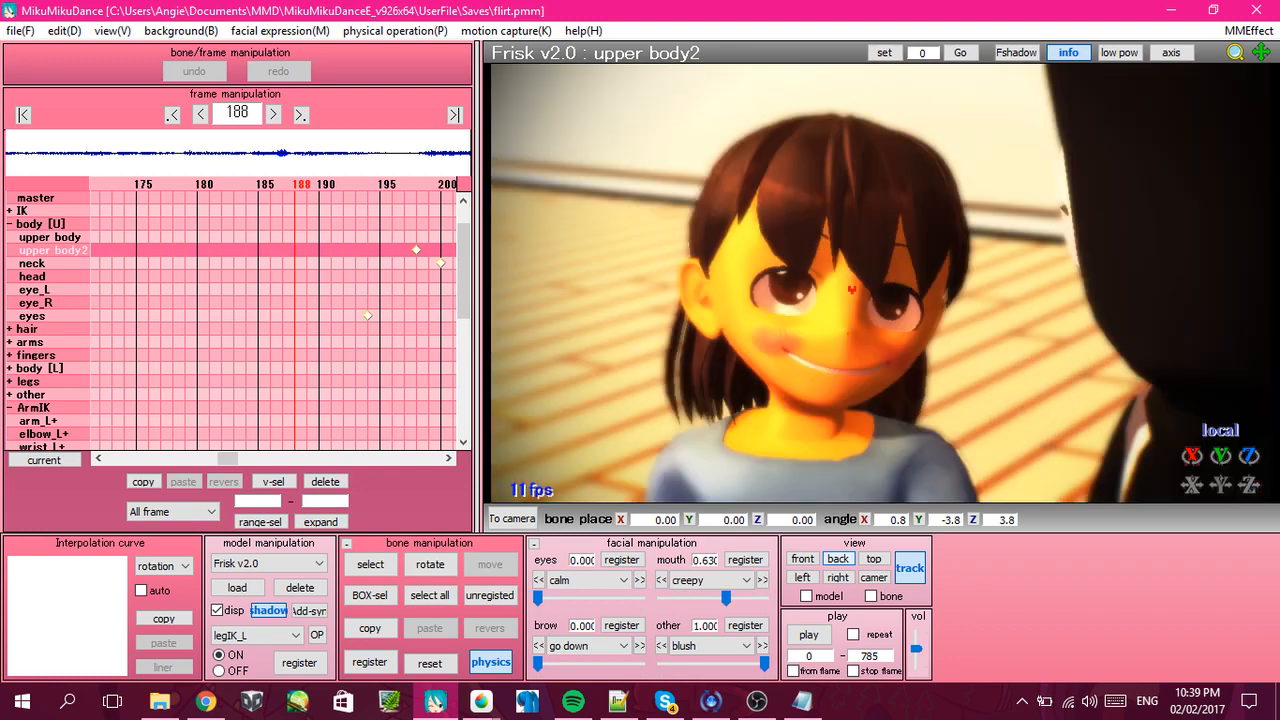
scroll(876, 270, up, 2)
Set Frisk's surprise eye morph to 1 and go down brow morph to 0.4, and examine the face from farther away.
click(590, 580)
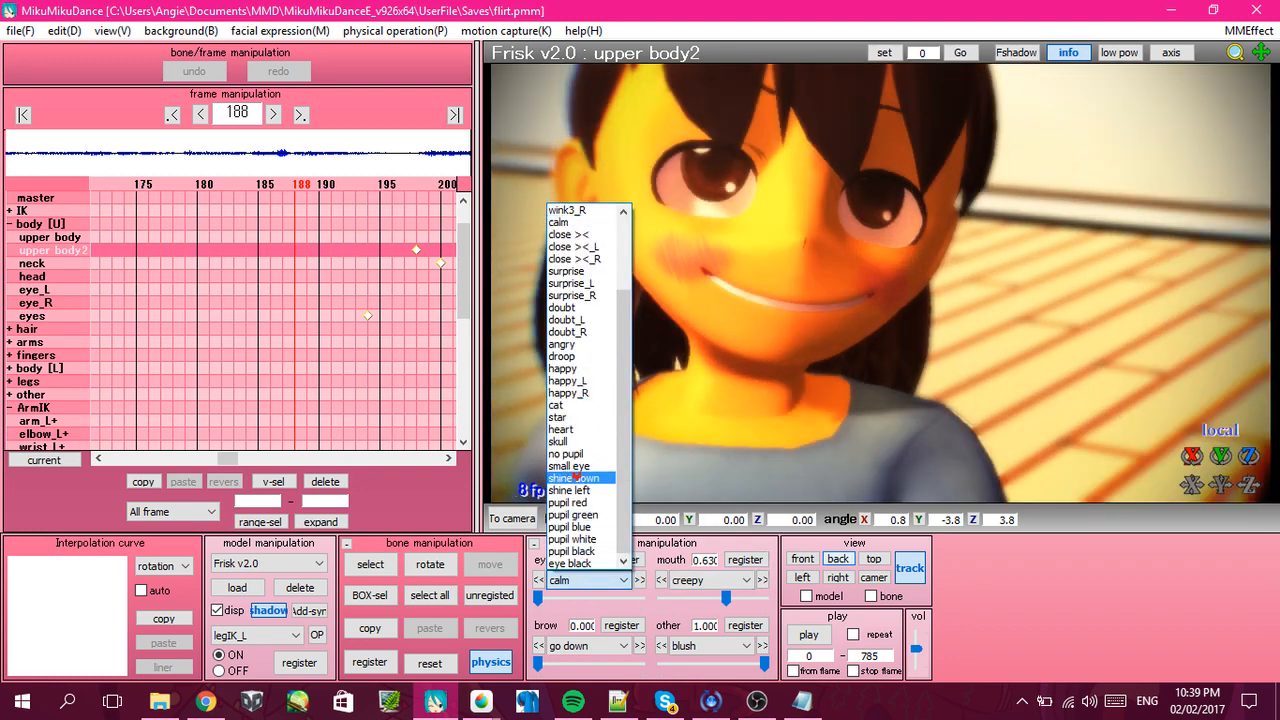
click(572, 271)
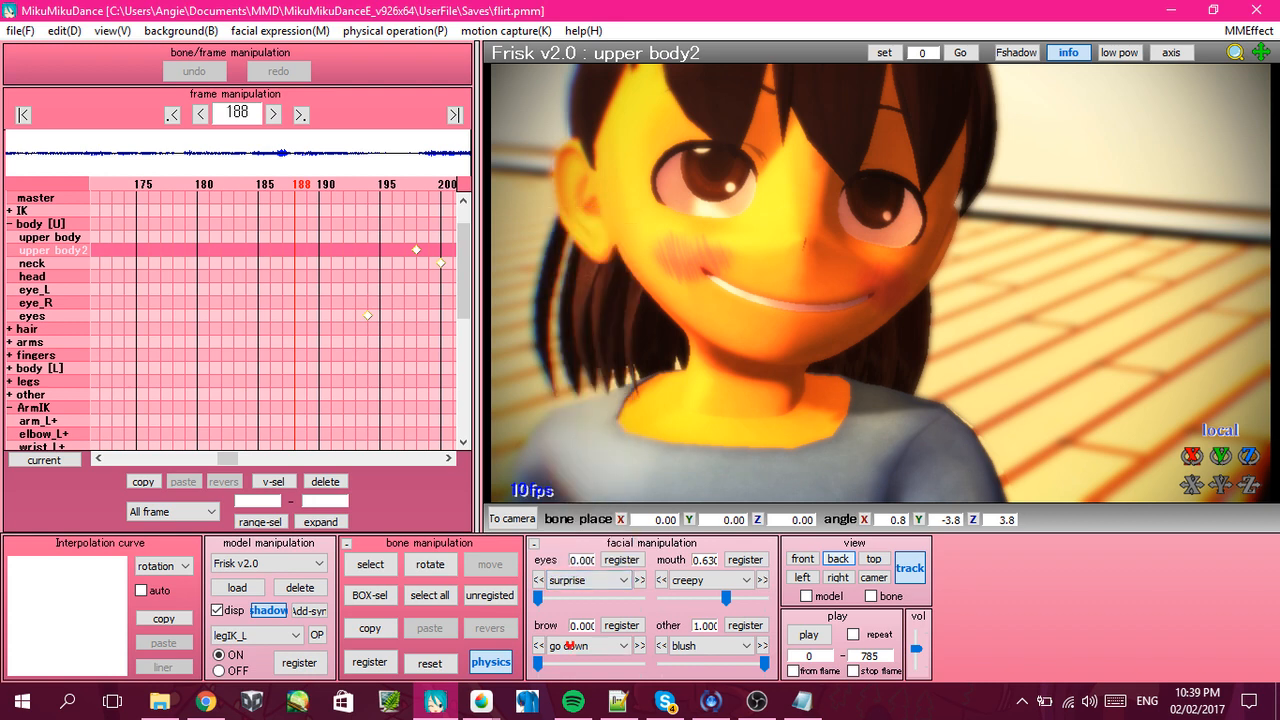
middle_drag(848, 235, 863, 304)
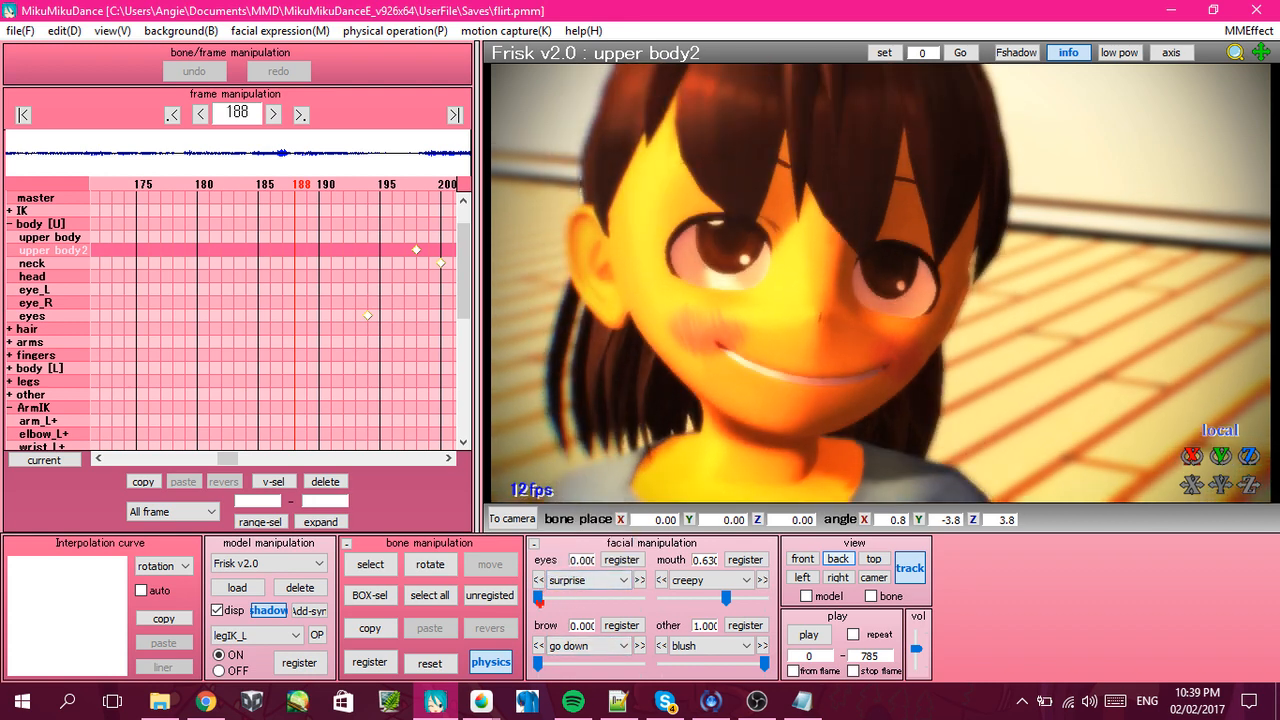
drag(538, 598, 579, 664)
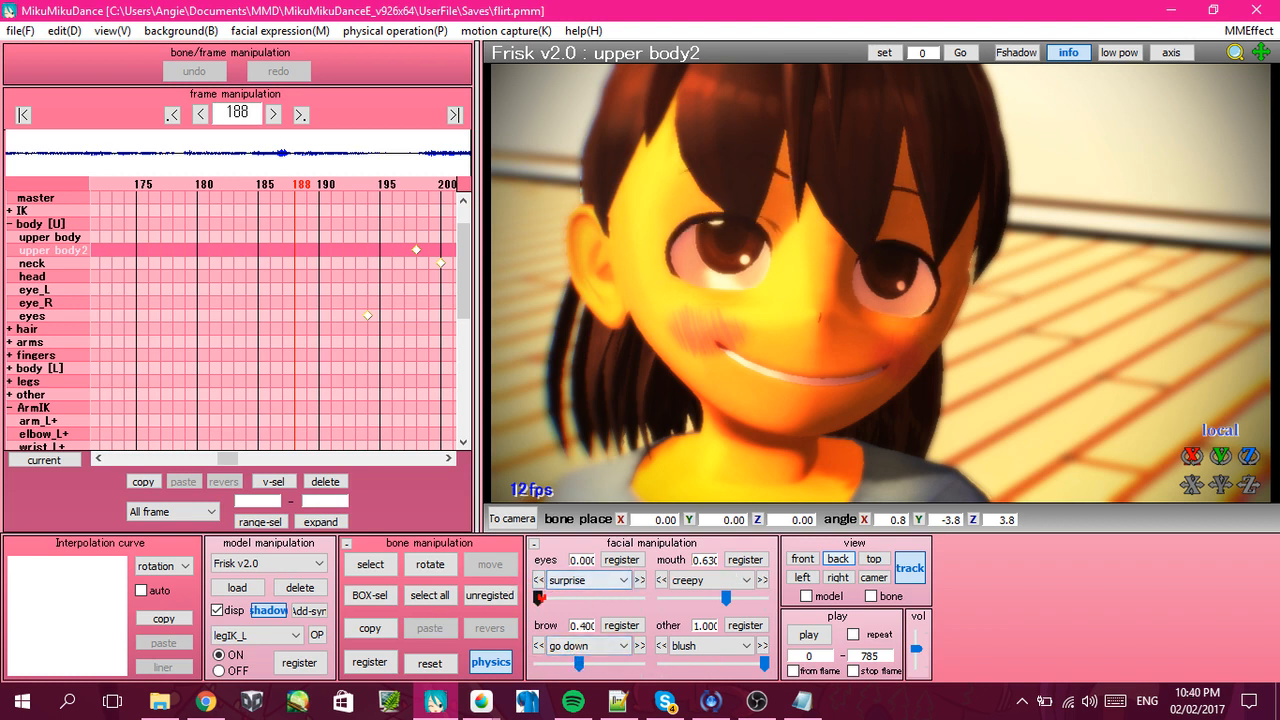
drag(540, 598, 842, 562)
scroll(795, 387, down, 5)
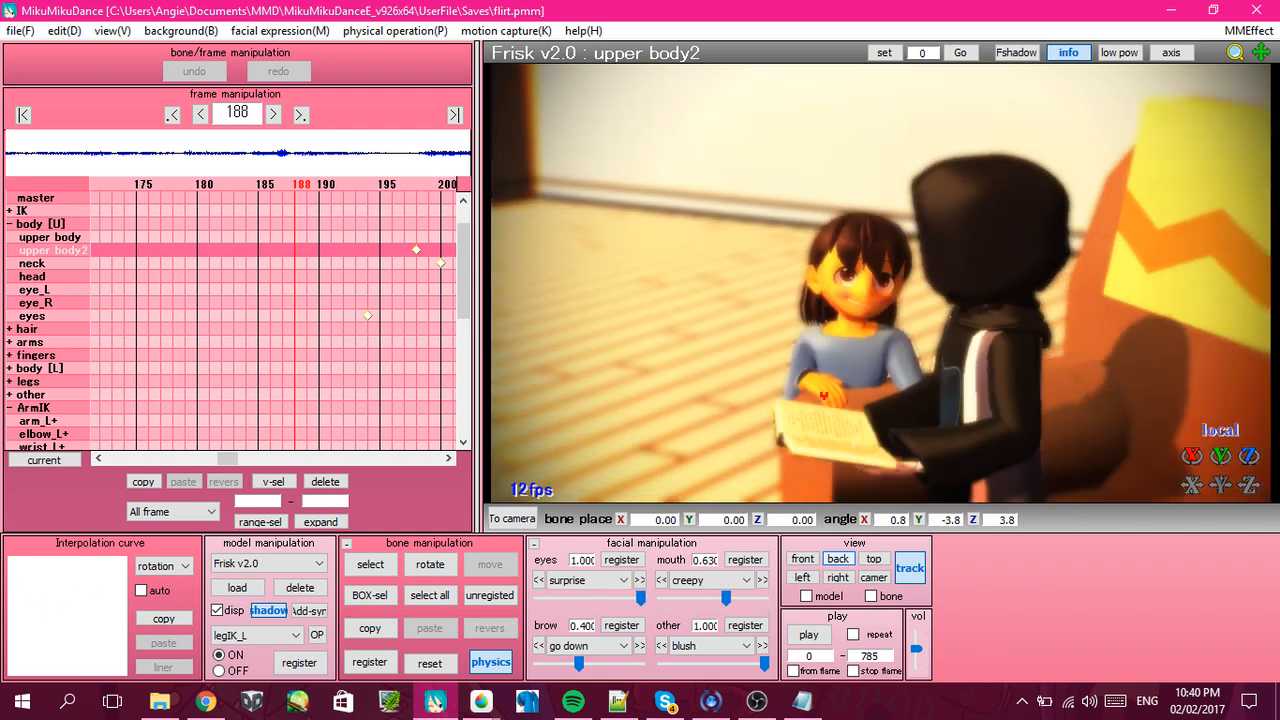
scroll(824, 396, up, 3)
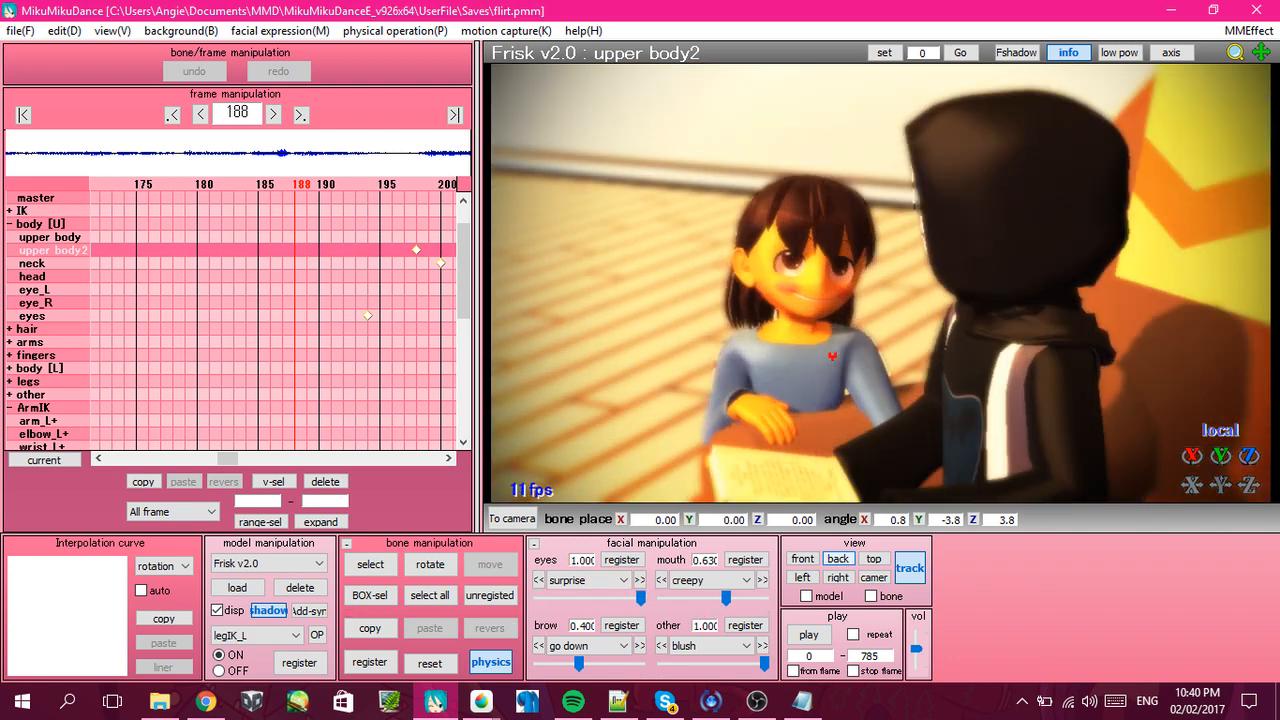
Turn the view to AlterTale Sans's face at frame 188 and select the AlterTale Sans model.
right_drag(833, 358, 797, 268)
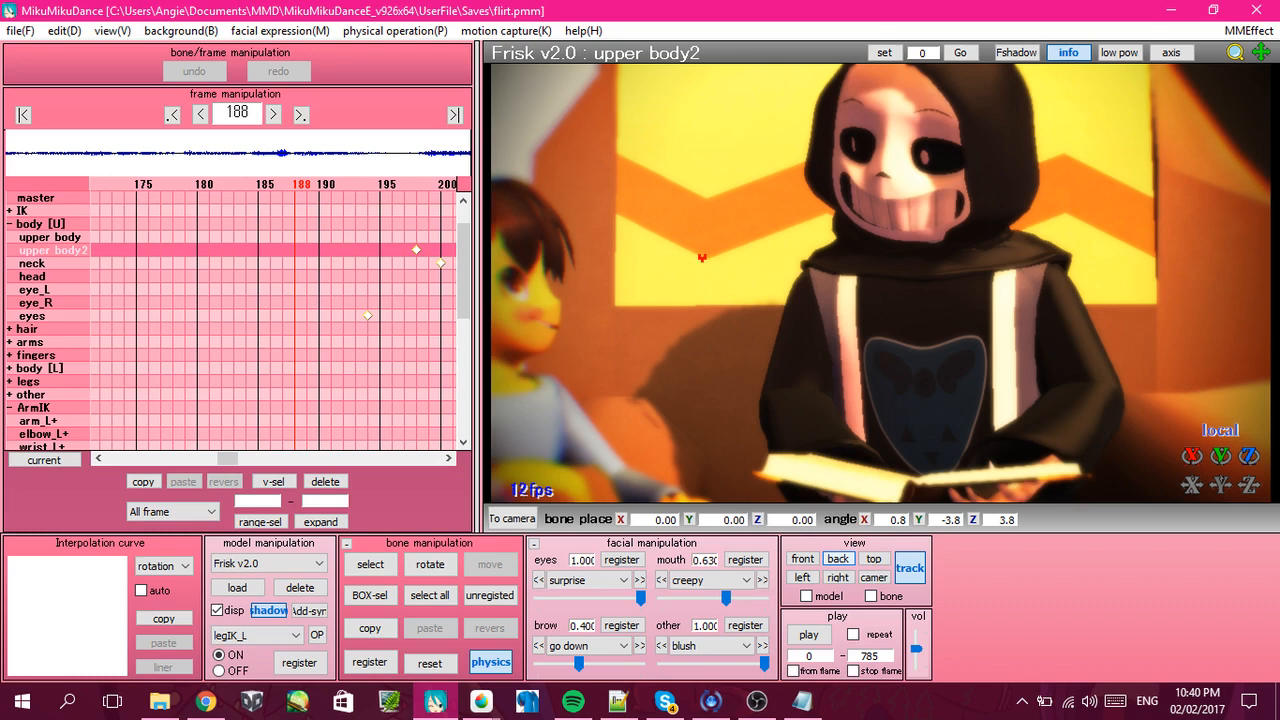
click(318, 563)
click(245, 602)
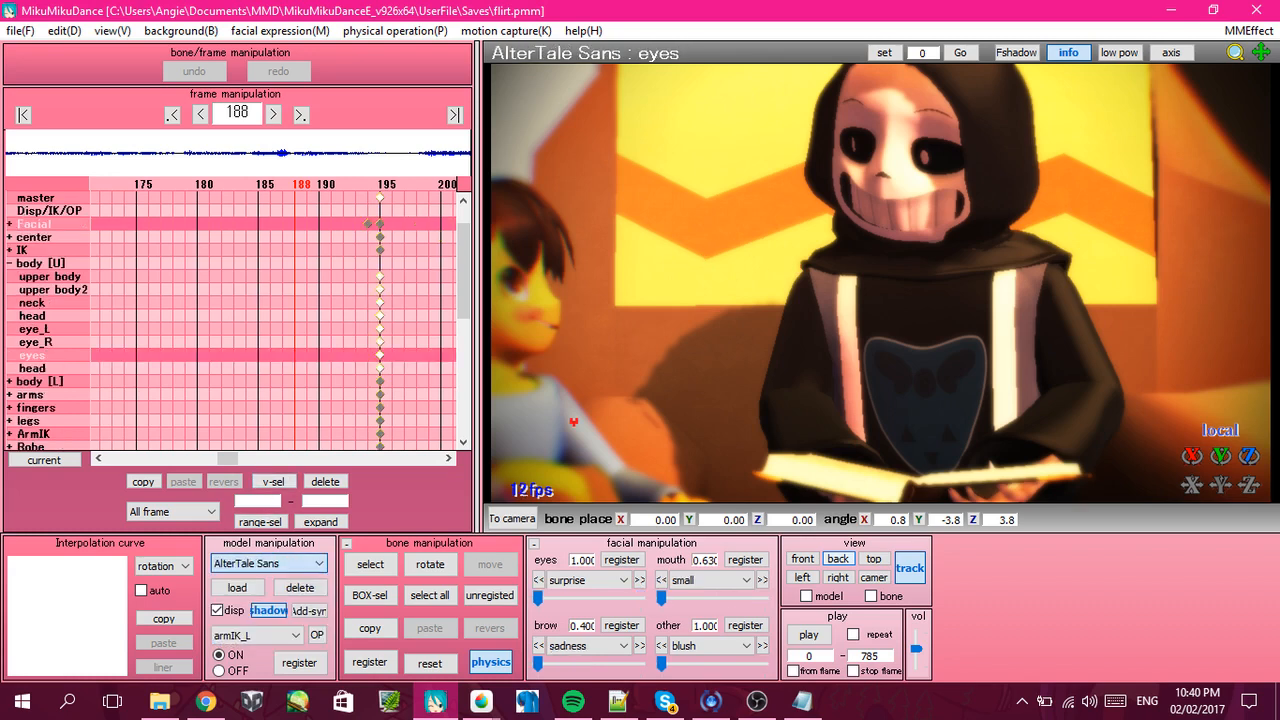
Advance from frame 188 to frame 219 to return to AlterTale Sans's surprised facial.
key(Right)
key(Right)
key(Right)
key(Right)
key(Right)
key(Right)
key(Right)
key(Right)
key(Right)
key(Right)
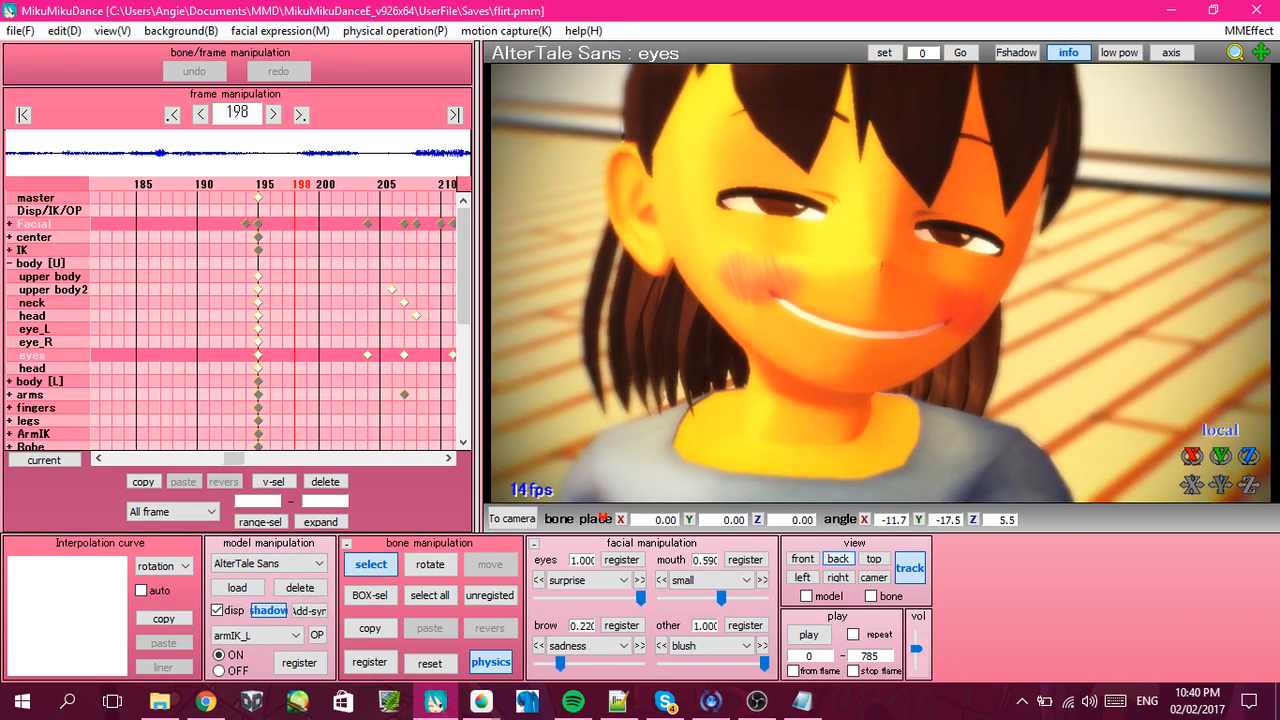
key(Right)
key(Right)
key(Right)
key(Right)
key(Right)
key(Right)
key(Right)
key(Right)
key(Right)
key(Right)
key(Right)
key(Right)
key(Right)
key(Right)
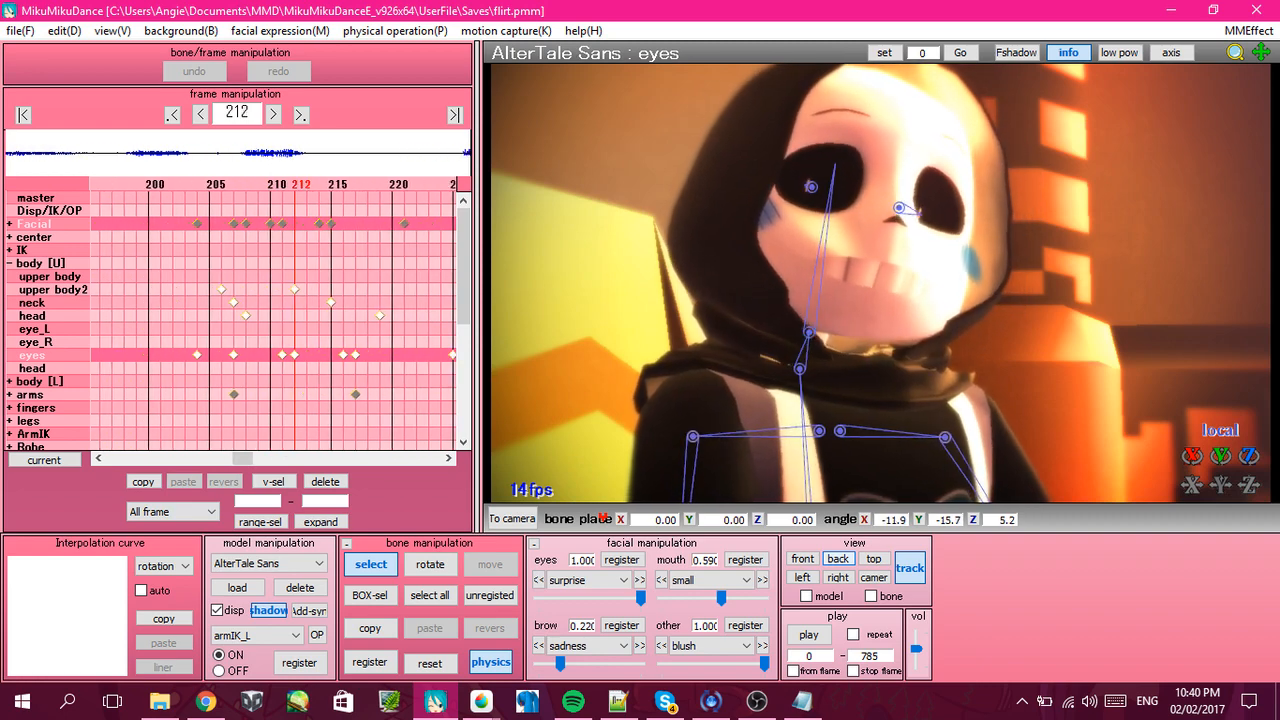
key(Right)
key(Right)
key(Right)
key(Right)
key(Right)
key(Right)
key(Right)
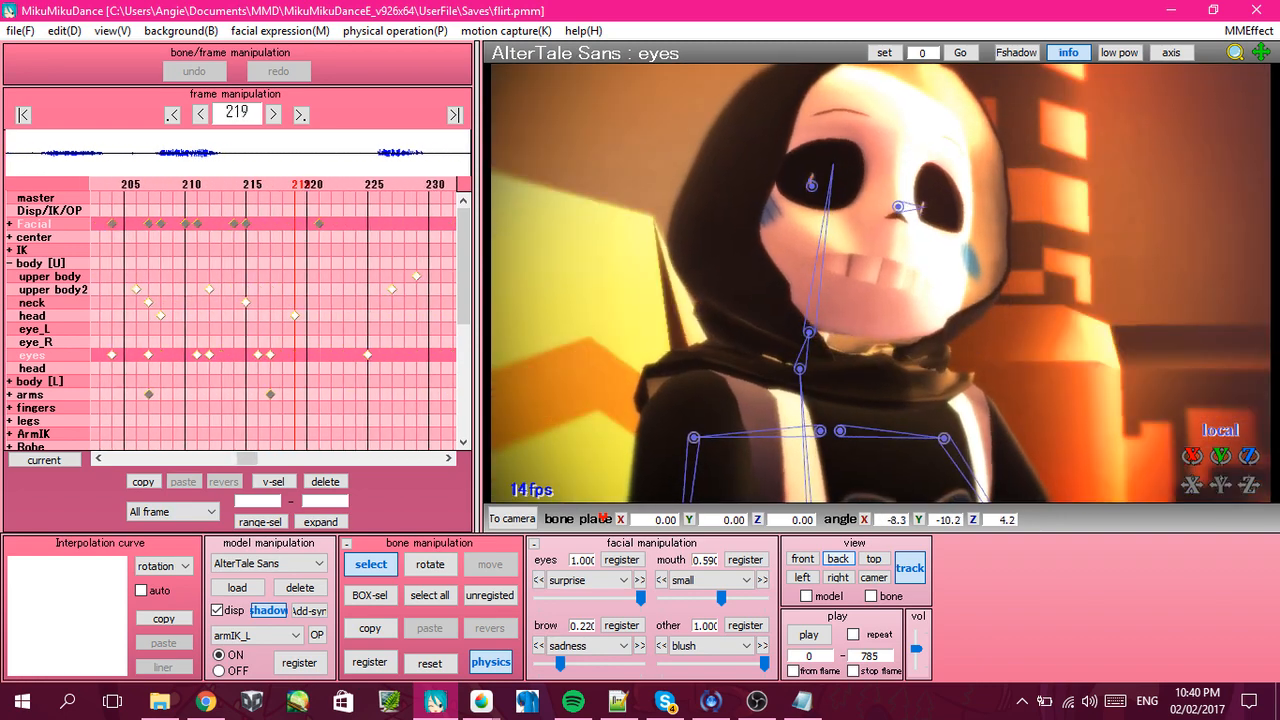
Step back and forth through the frames around 219 to 224 to examine AlterTale Sans's surprised facial and eye movement.
key(Right)
key(Right)
key(Right)
key(Right)
key(Right)
key(Right)
key(Right)
key(Right)
key(Right)
key(Right)
key(Right)
key(Right)
key(Right)
key(Right)
key(Right)
key(Left)
key(Left)
key(Left)
key(Left)
key(Left)
key(Left)
key(Left)
key(Left)
key(Left)
key(Left)
key(Left)
key(Left)
key(Left)
key(Left)
key(Left)
key(Left)
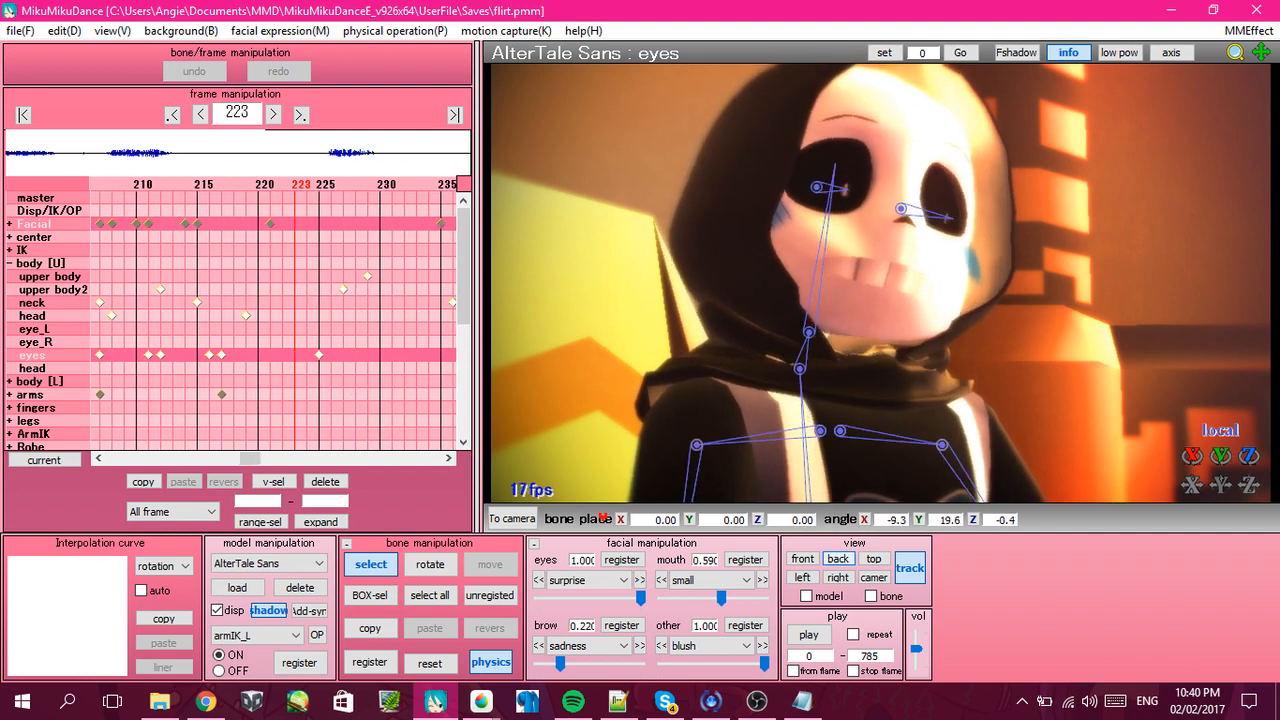
key(Left)
key(Left)
key(Left)
key(Left)
key(Left)
key(Left)
key(Left)
key(Left)
key(Left)
key(Left)
key(Left)
key(Left)
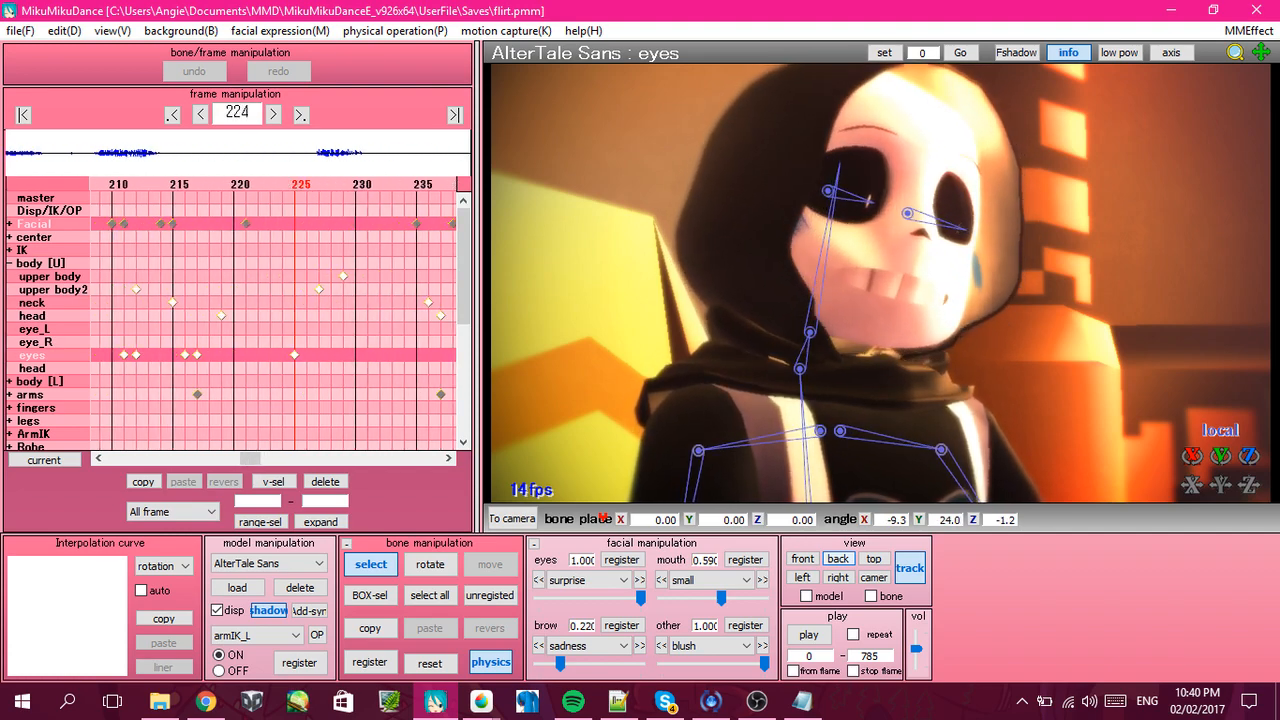
Advance through frame 253 to frame 292 to examine how AlterTale Sans's facial changes.
key(Right)
key(Right)
key(Right)
key(Right)
key(Right)
key(Right)
key(Right)
key(Right)
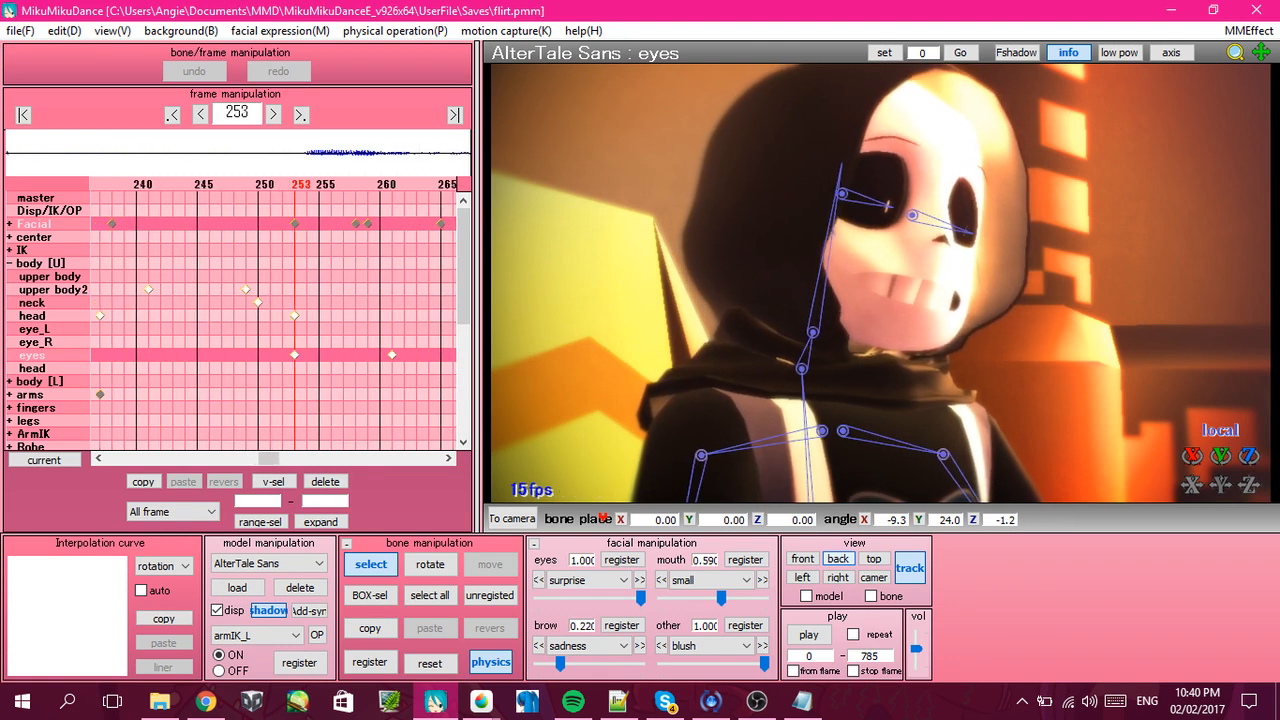
key(Right)
key(Right)
key(Right)
key(Right)
key(Right)
key(Right)
key(Right)
key(Right)
key(Right)
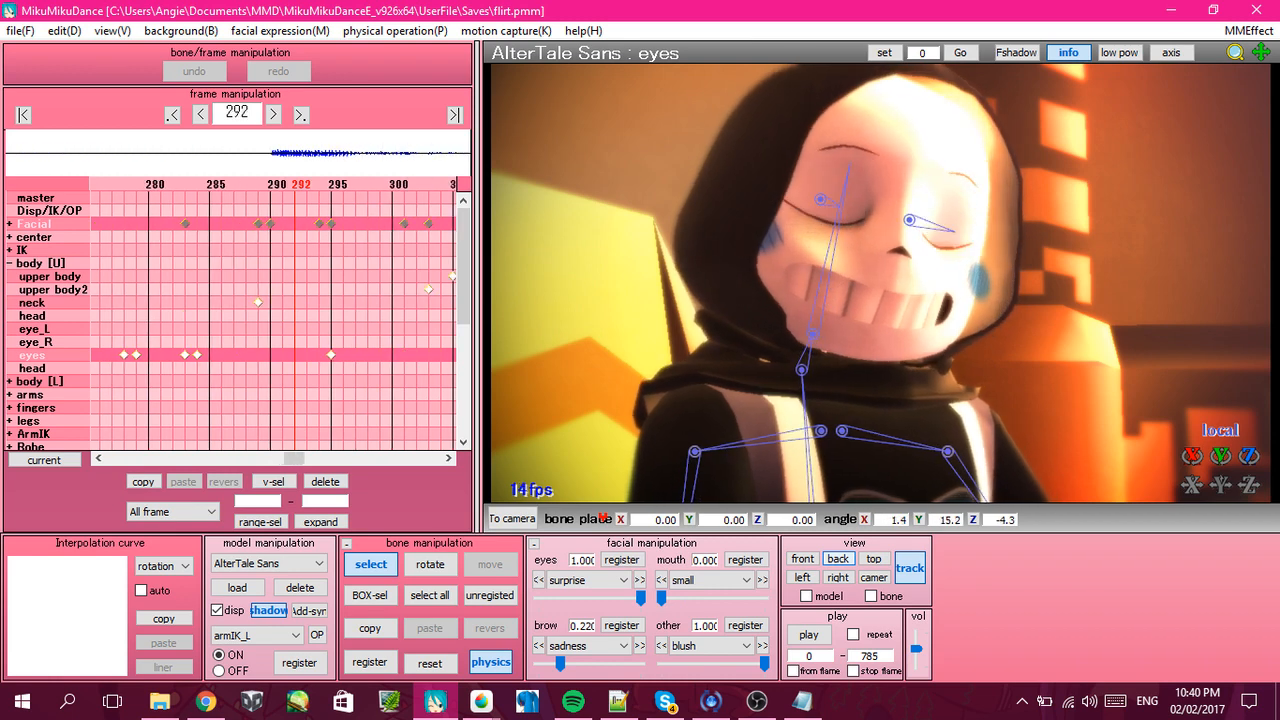
Go back to frame 281 and turn off bone selection to view AlterTale Sans's face without bone markers.
key(Left)
key(Left)
key(Left)
key(Left)
key(Left)
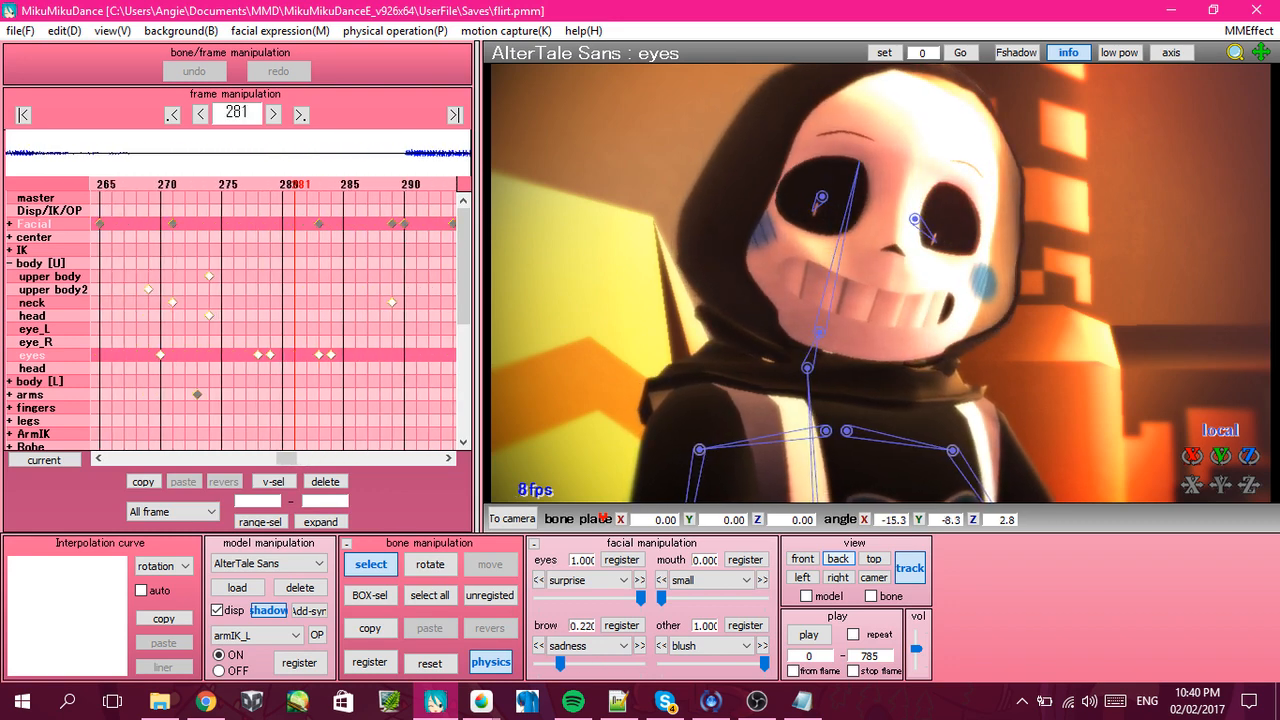
click(385, 565)
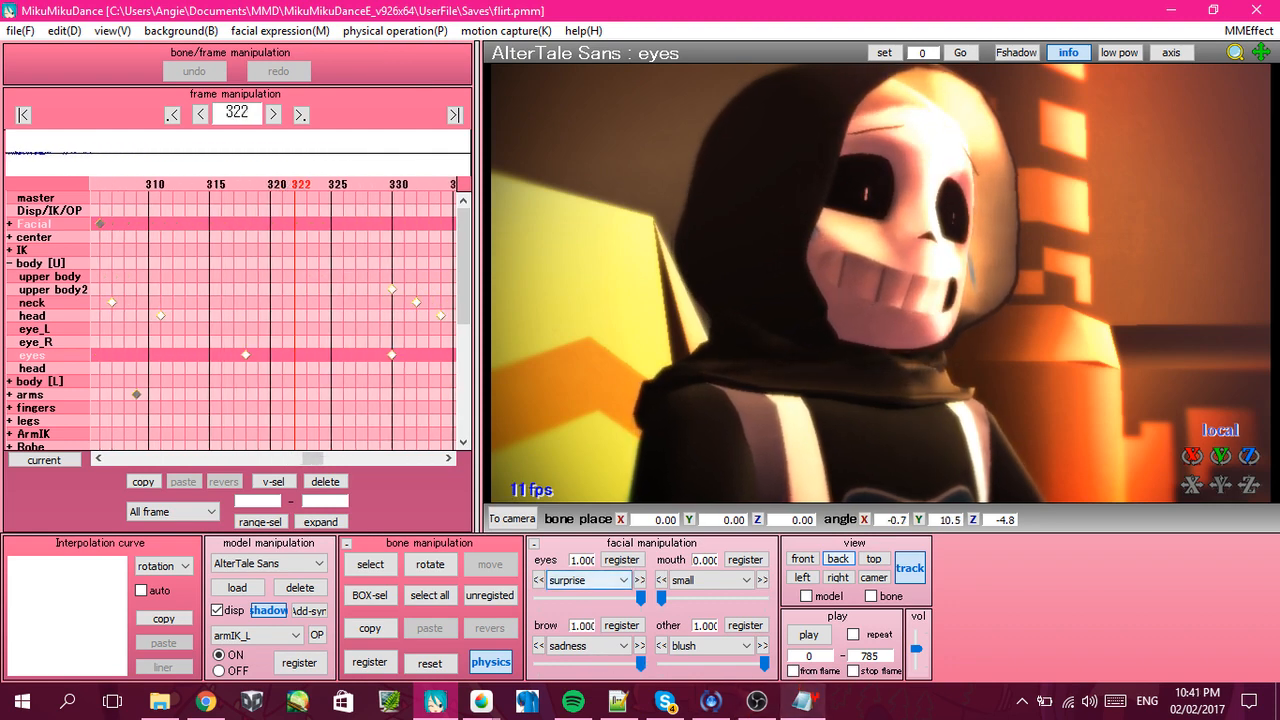
Switch to Notepad to review the list of facial tips, and return to MikuMikuDance.
click(802, 700)
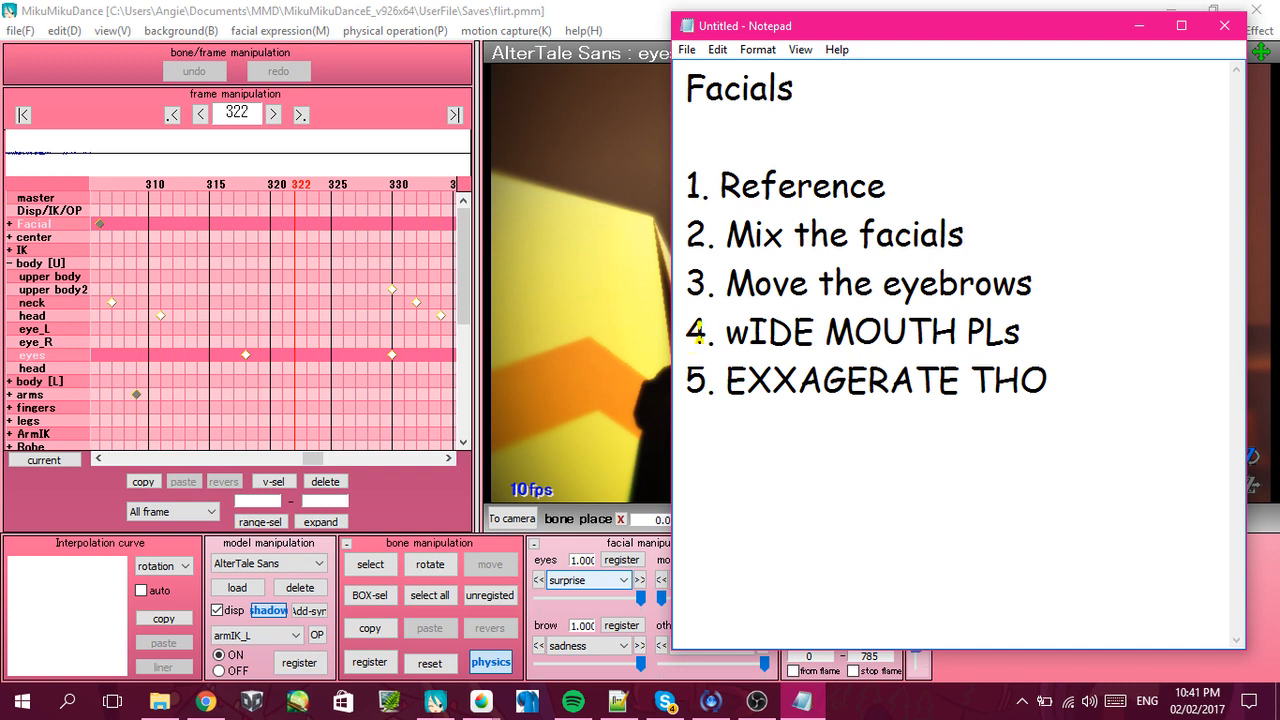
click(578, 392)
Select the Frisk v2.0 model, go back to frame 187, and hide the bone markers to examine Frisk's smirk.
click(283, 558)
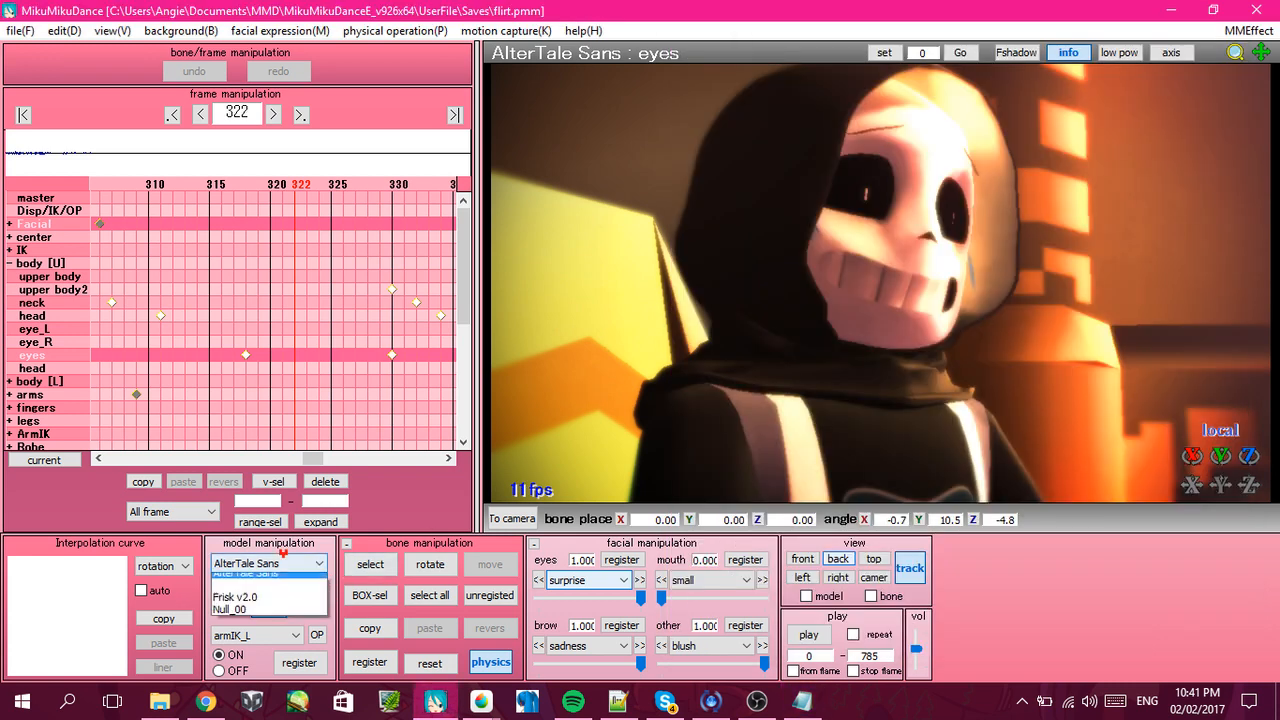
click(250, 612)
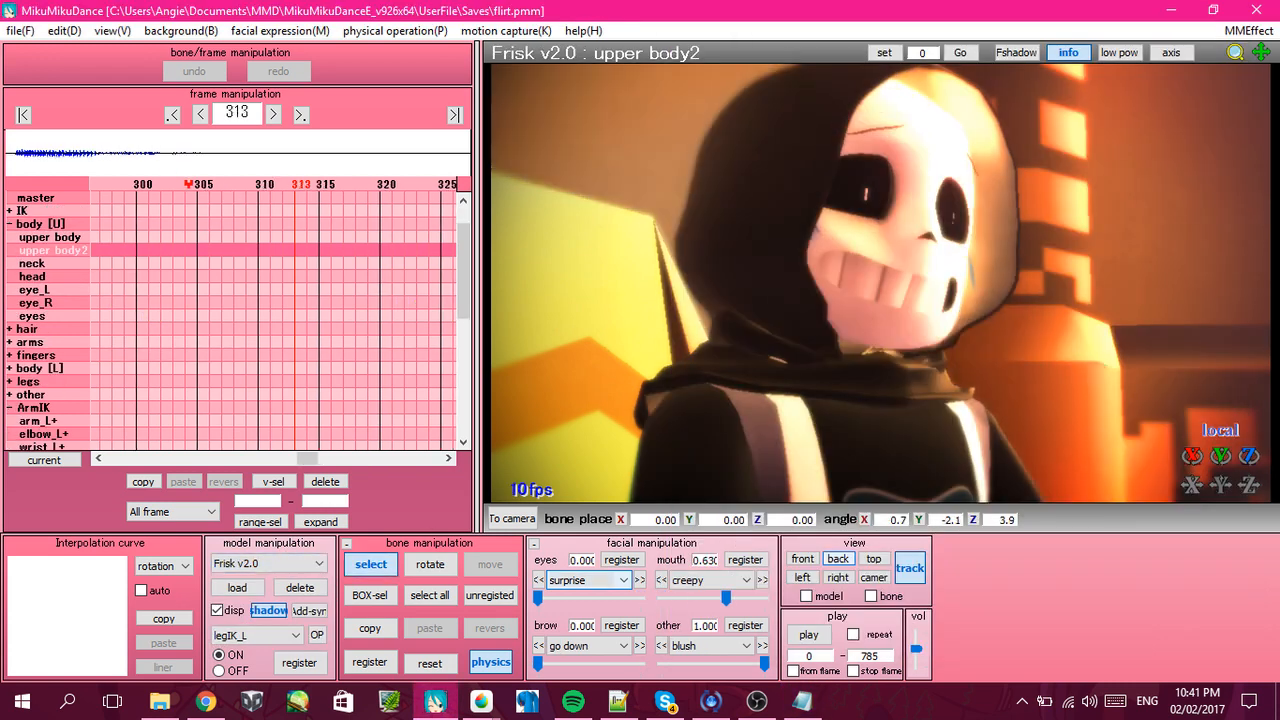
scroll(273, 320, up, 8)
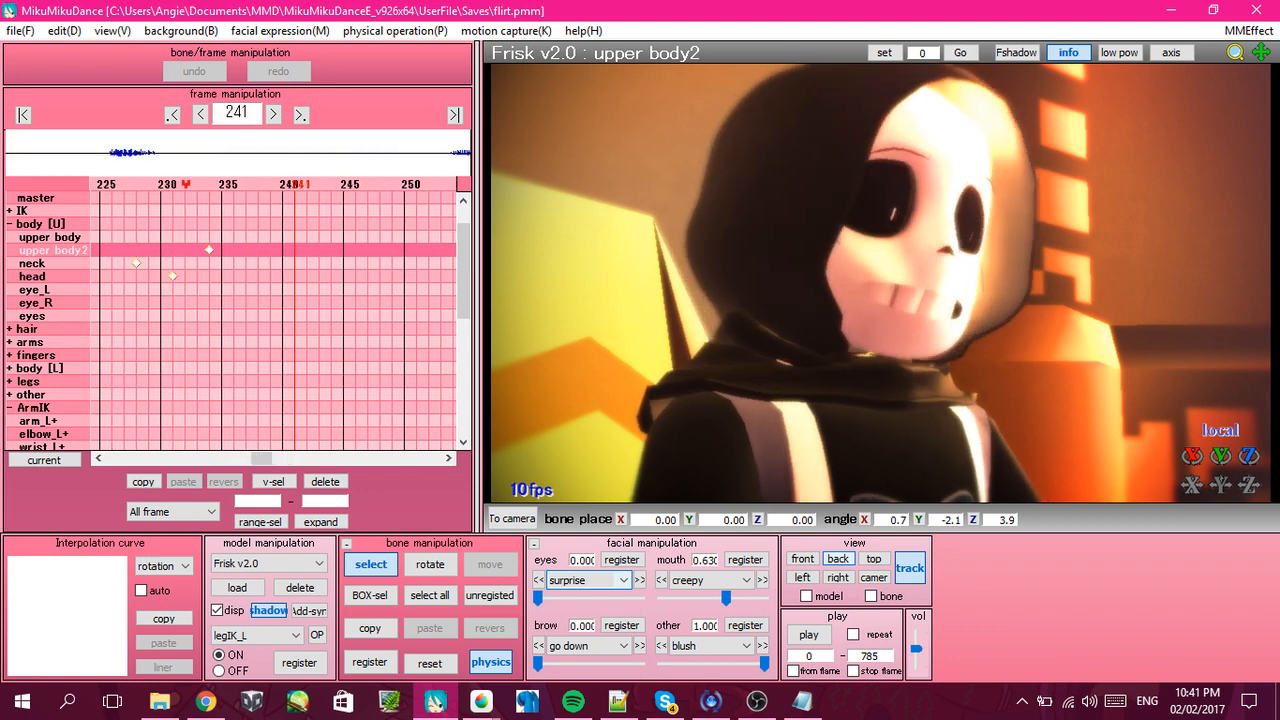
scroll(185, 184, up, 6)
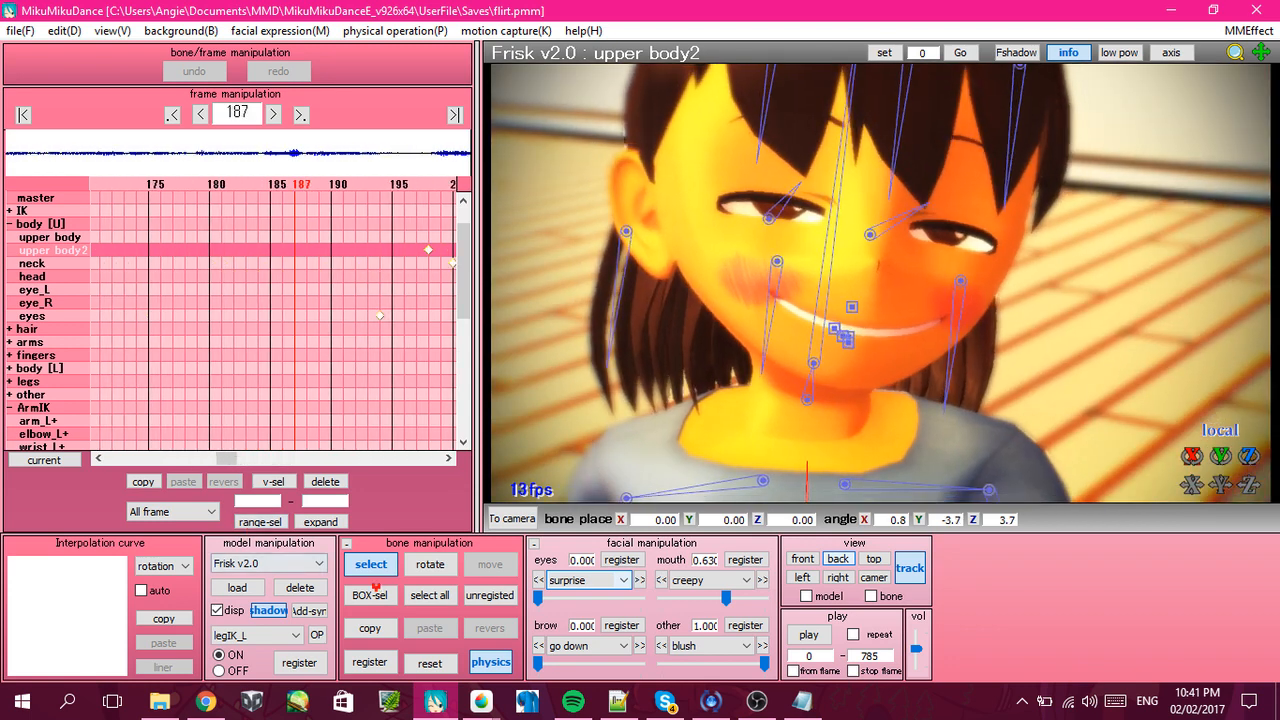
click(370, 564)
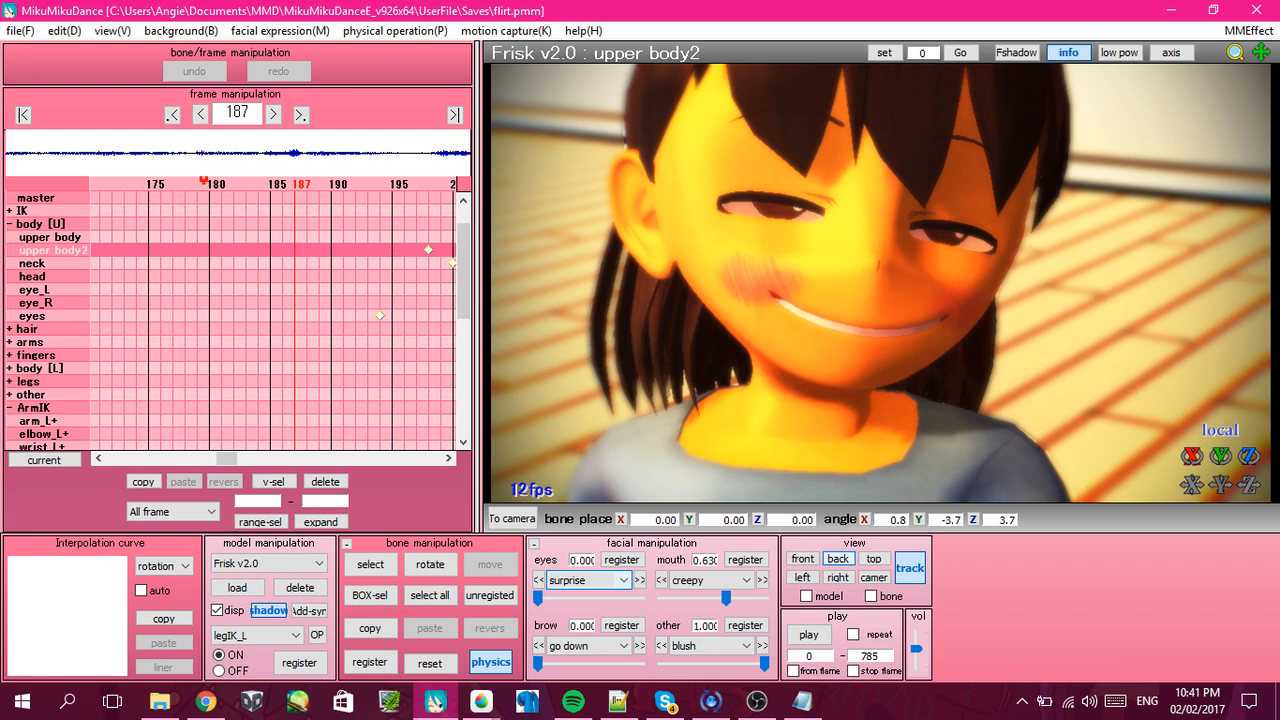
Go back to frame 105 and make AlterTale Sans the selected model.
scroll(204, 180, up, 2)
scroll(204, 180, up, 2)
click(266, 563)
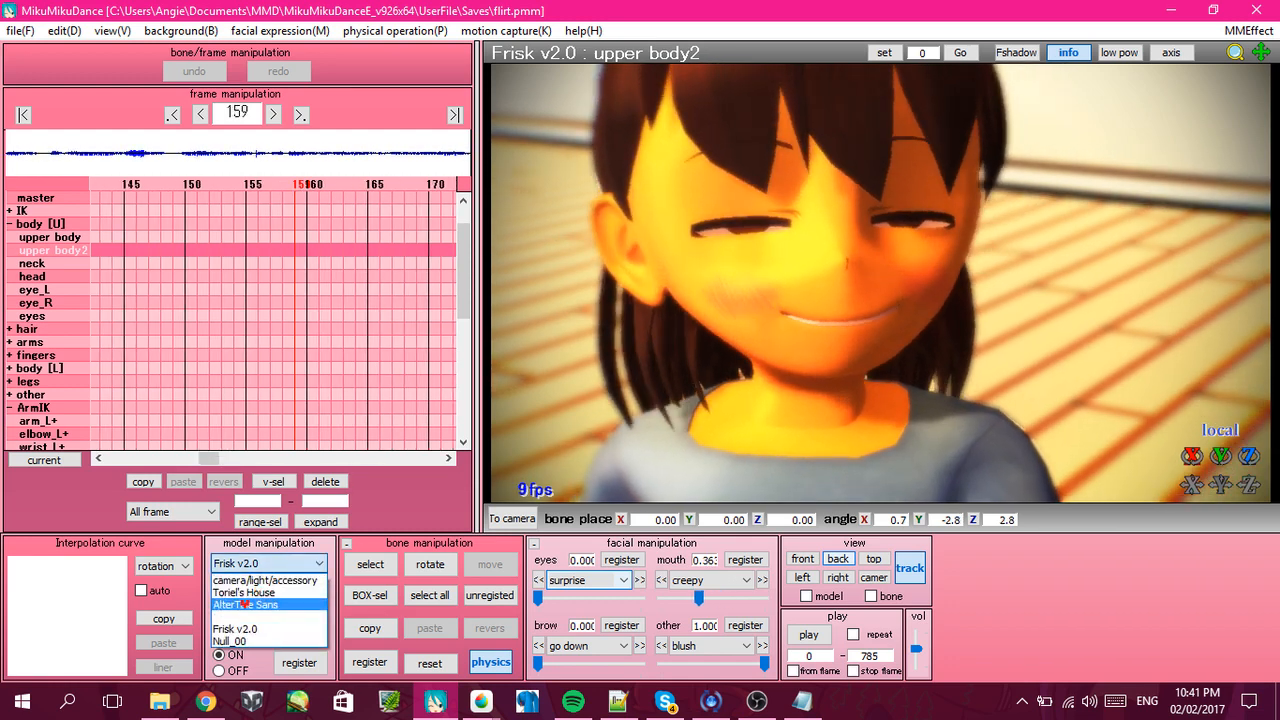
click(246, 604)
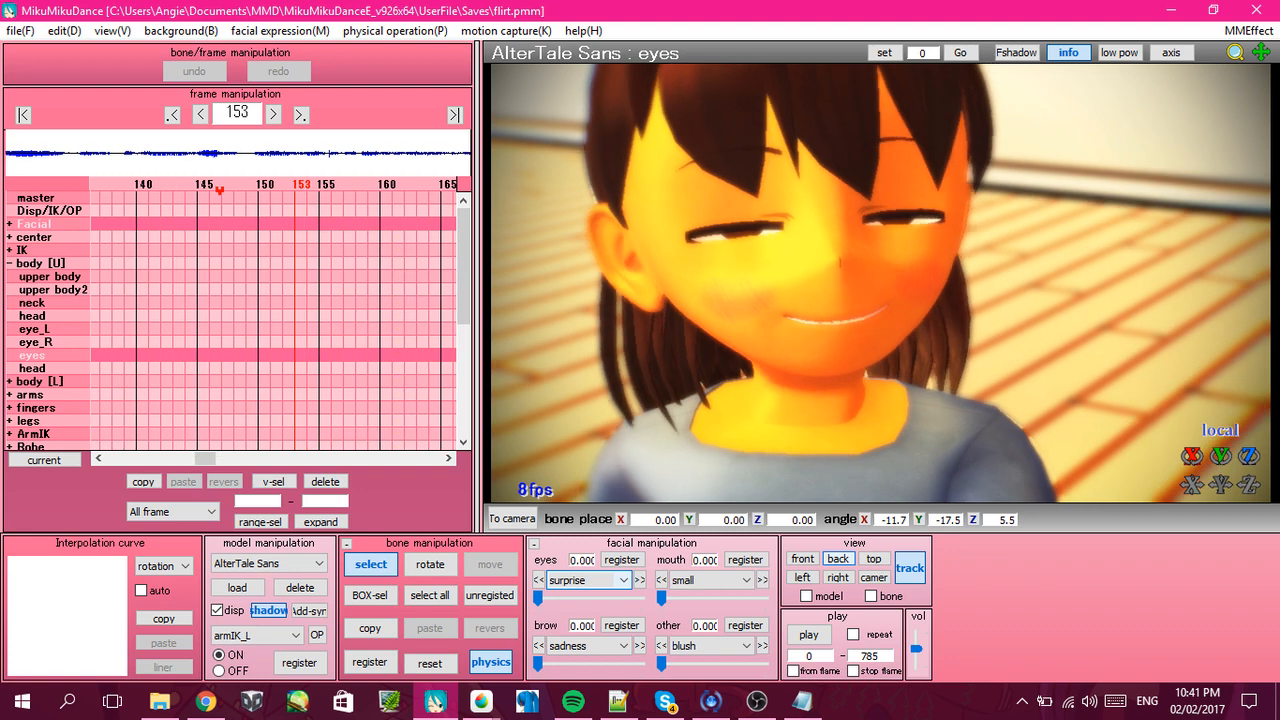
drag(194, 183, 194, 183)
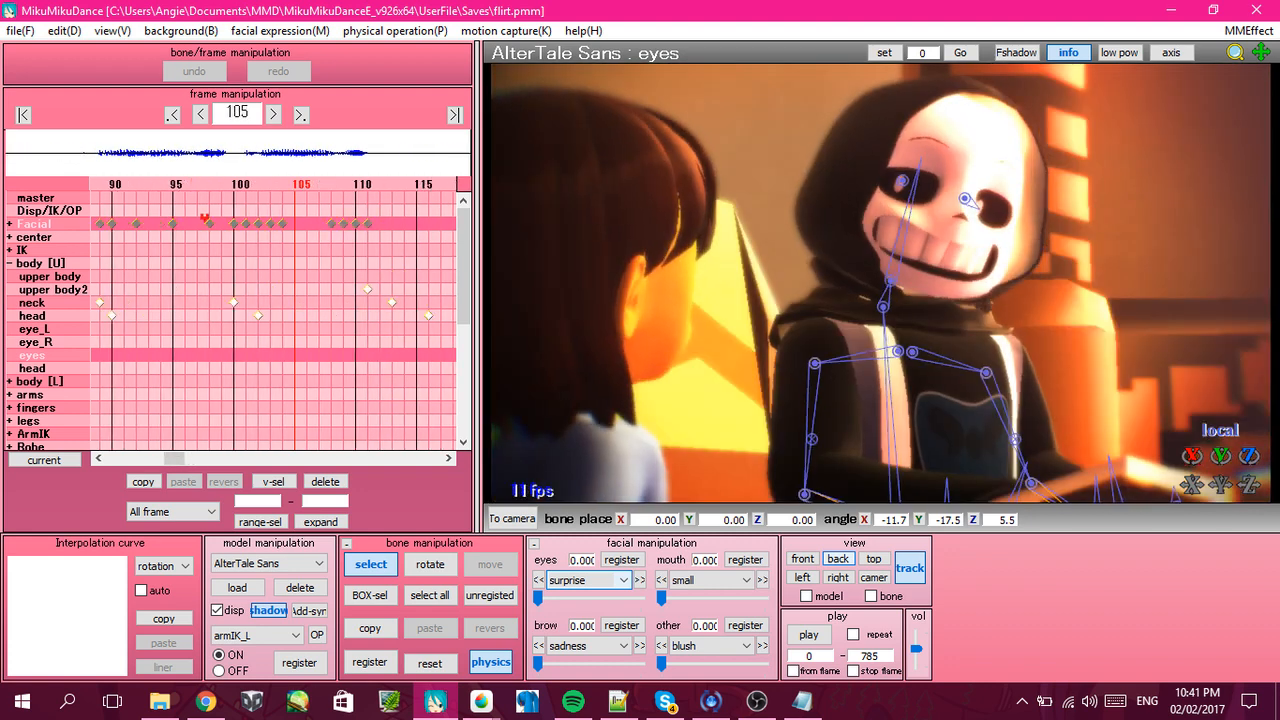
Hide AlterTale Sans's bone markers and go back to frame 42 to examine the book scene.
click(383, 570)
right_drag(780, 300, 568, 214)
click(206, 184)
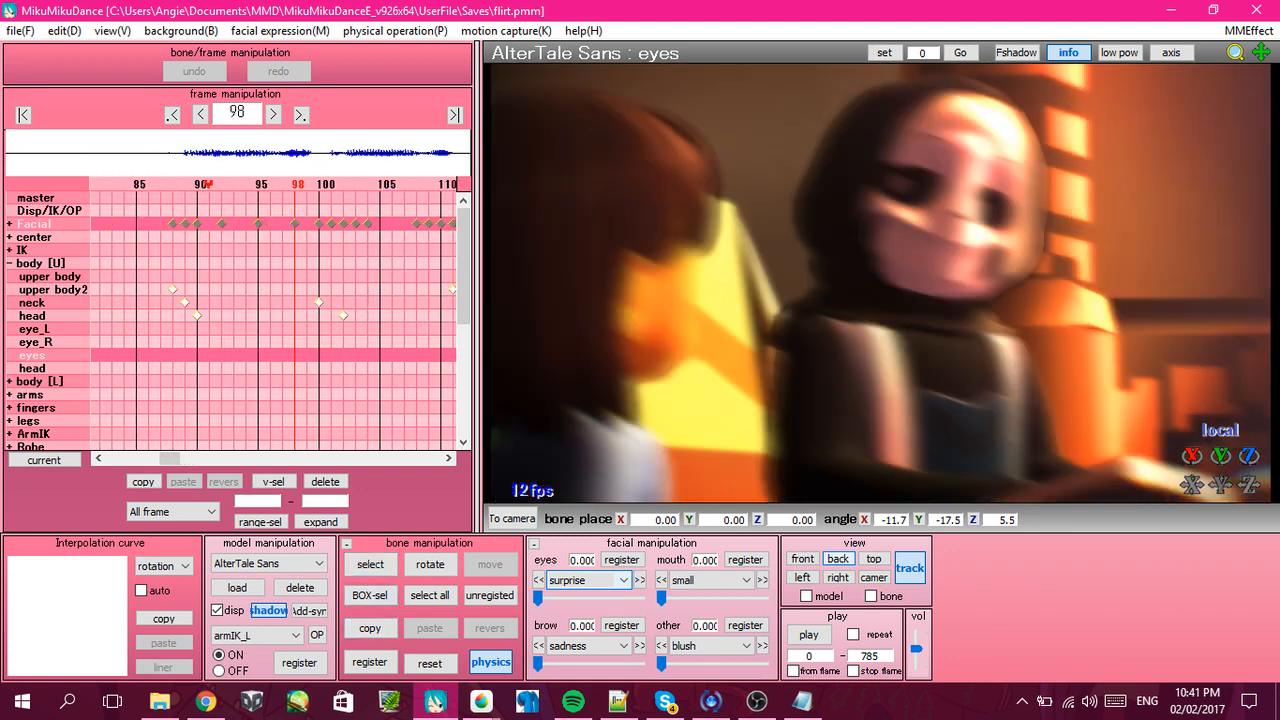
click(206, 184)
click(206, 184)
click(206, 184)
click(206, 184)
click(206, 184)
click(206, 184)
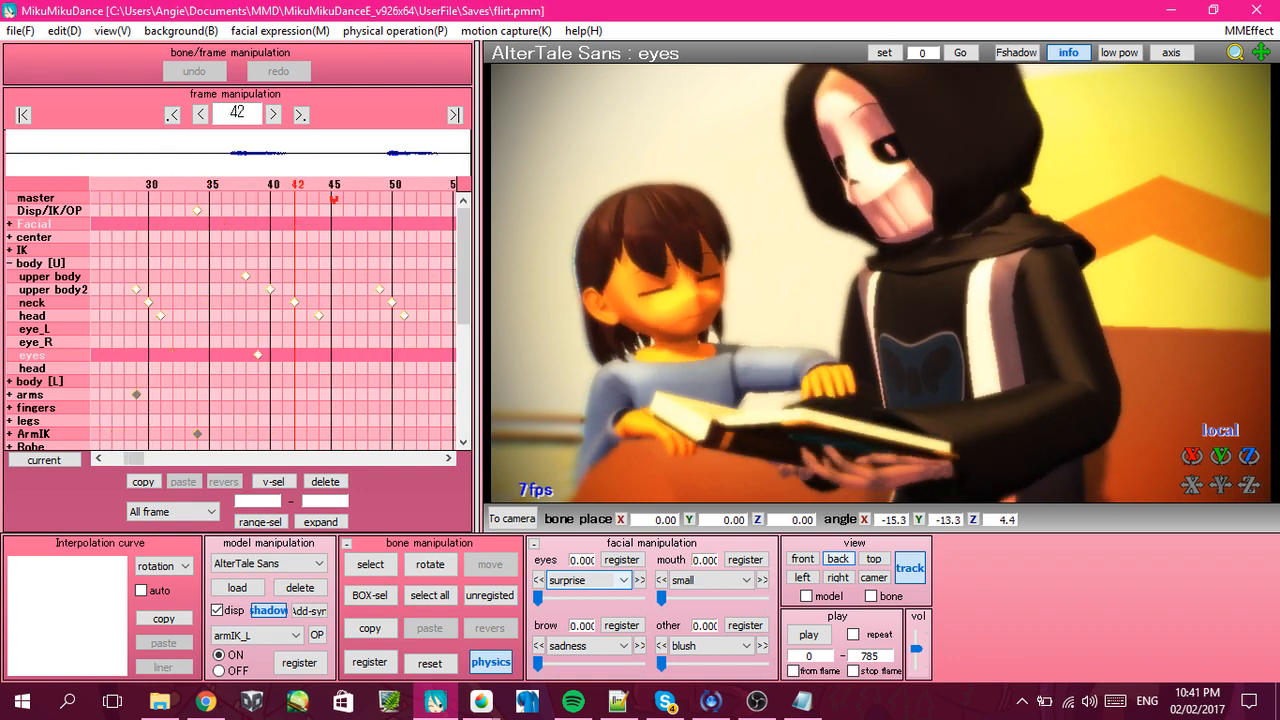
Scrub forward from frame 42 to frame 140 to examine the facials of AlterTale Sans and Frisk.
click(380, 183)
click(380, 183)
click(380, 183)
click(380, 183)
click(380, 183)
click(380, 183)
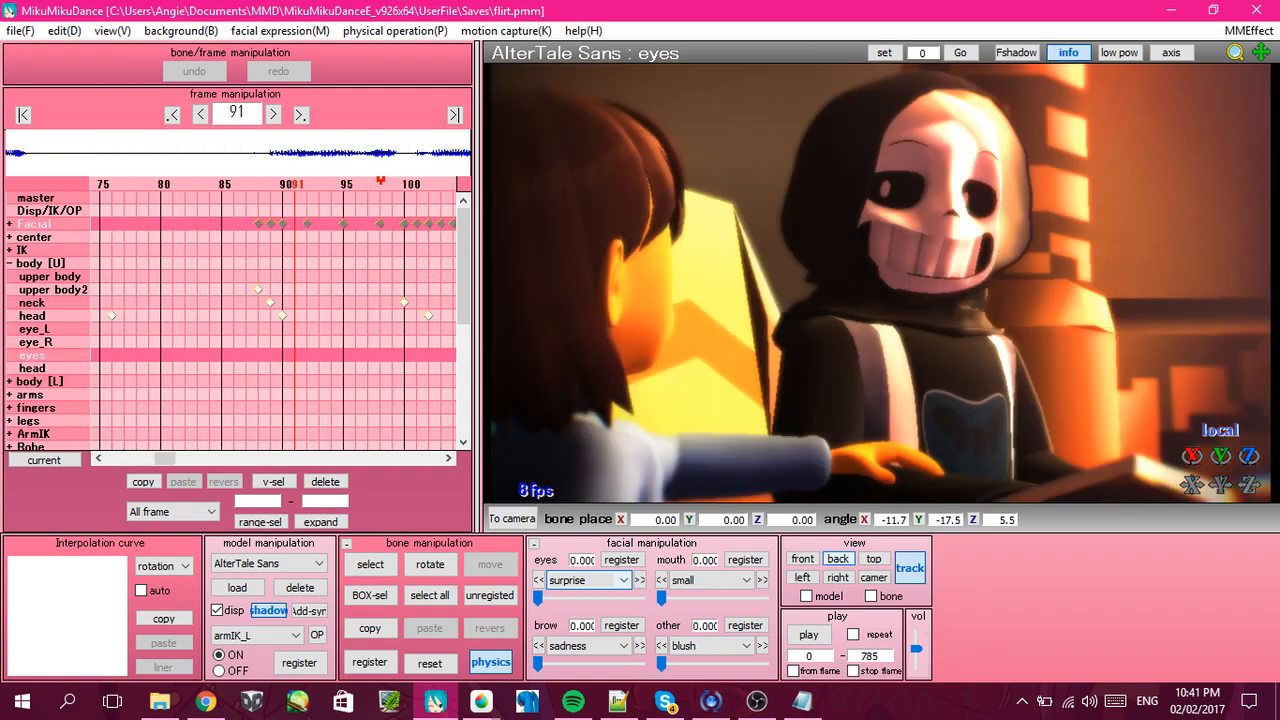
click(380, 183)
click(380, 183)
click(380, 183)
click(380, 183)
click(380, 183)
click(380, 183)
click(380, 183)
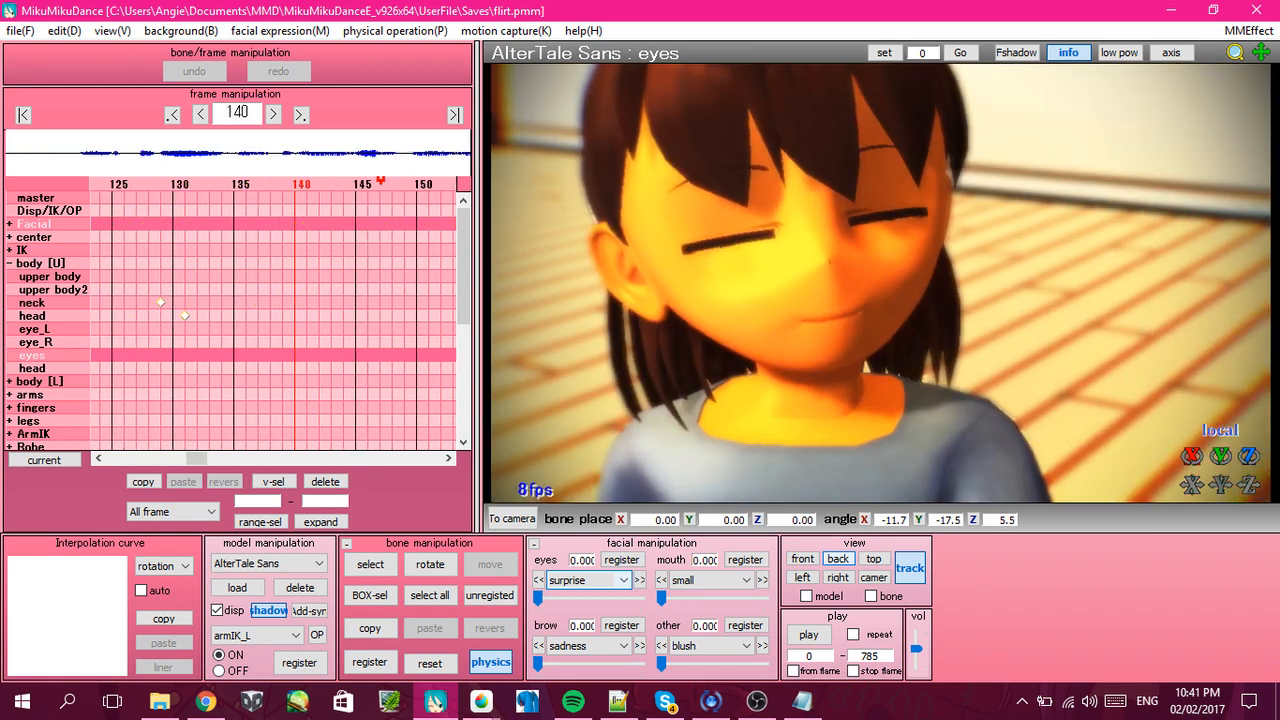
Scrub onward from frame 140 to frame 245 to examine Frisk's smirk and AlterTale Sans's surprised reaction.
click(380, 183)
click(380, 183)
click(380, 183)
click(380, 183)
click(380, 183)
click(380, 183)
click(380, 183)
click(380, 183)
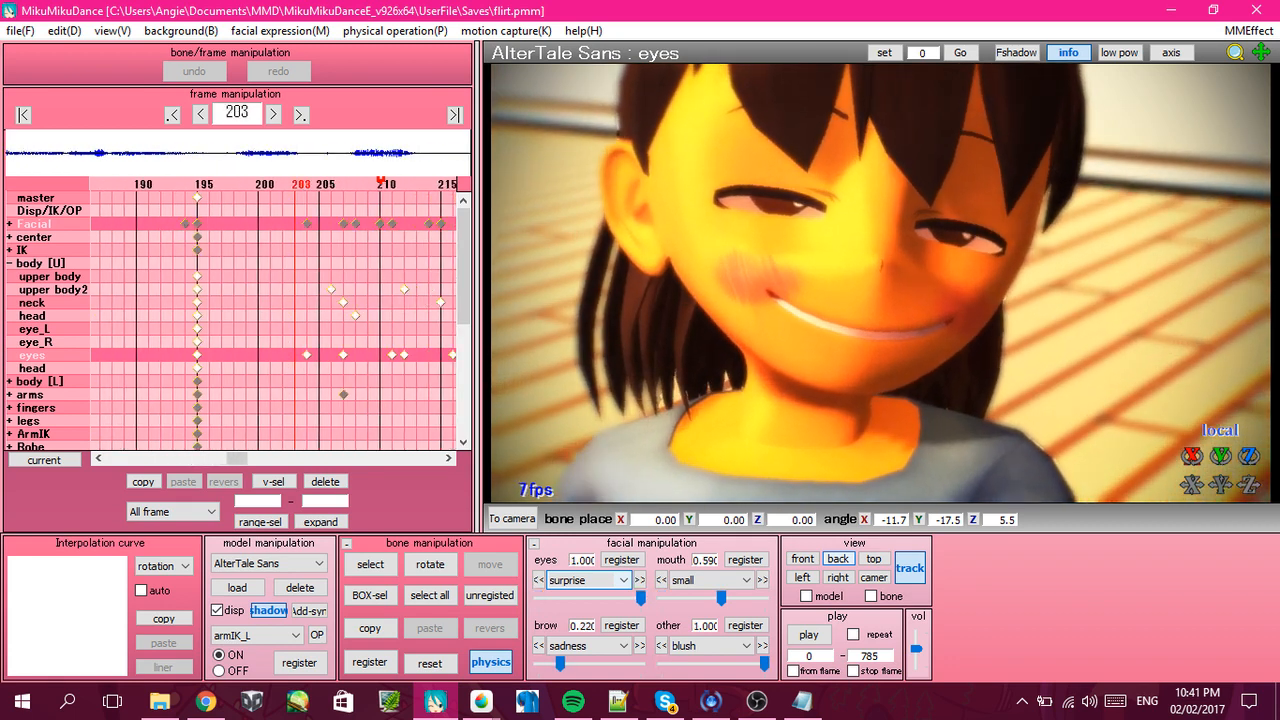
click(380, 183)
click(380, 183)
click(380, 183)
click(380, 183)
click(382, 183)
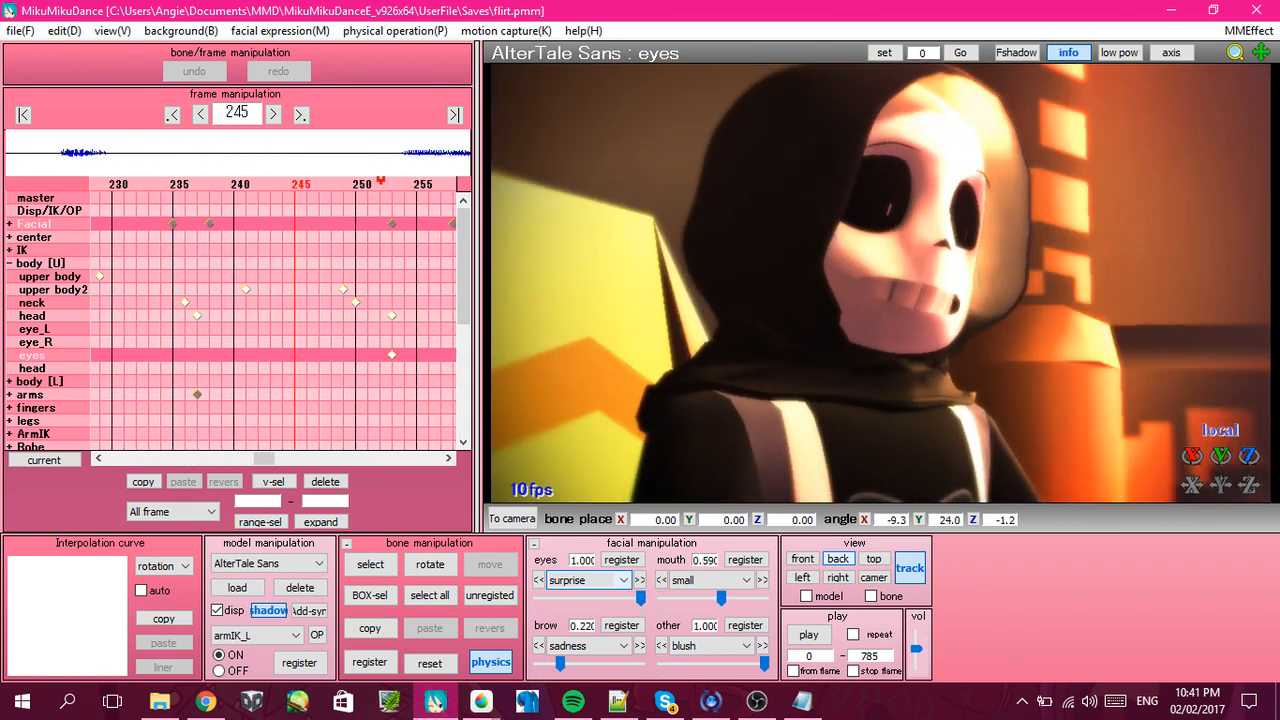
click(384, 183)
Step forward frame by frame from 245 to 280 to examine AlterTale Sans's facial changing into a wide smile.
key(Right)
key(Right)
key(Right)
key(Right)
key(Right)
key(Right)
key(Right)
key(Right)
key(Right)
key(Right)
key(Right)
key(Right)
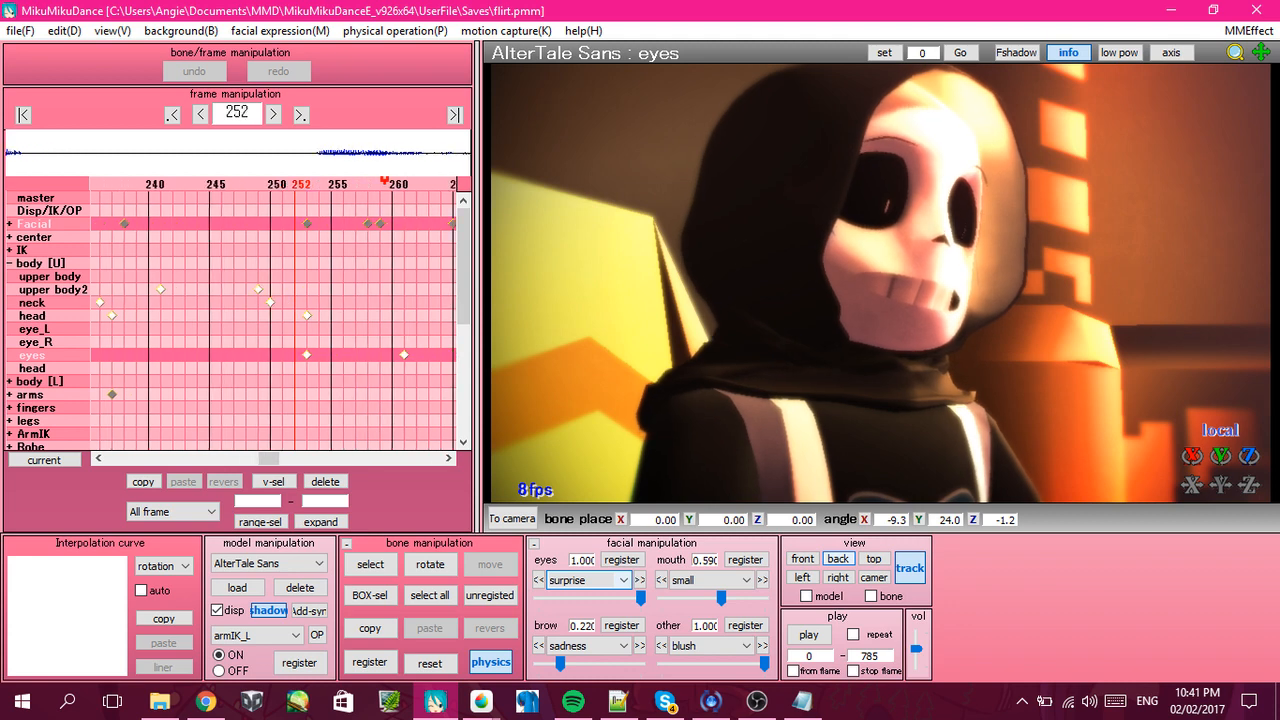
key(Right)
key(Right)
key(Right)
key(Right)
key(Right)
key(Right)
key(Right)
key(Right)
key(Right)
key(Right)
key(Right)
key(Right)
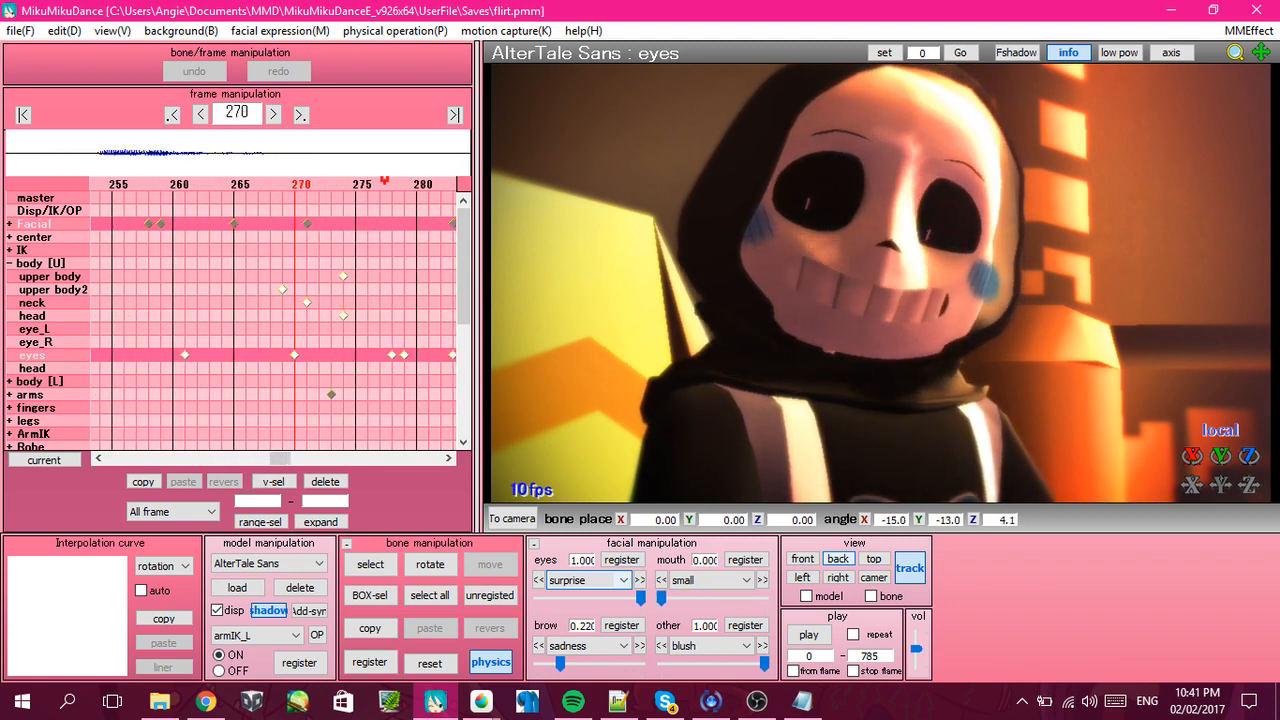
key(Right)
key(Right)
key(Right)
key(Right)
key(Right)
key(Right)
key(Right)
key(Right)
key(Right)
key(Right)
key(Right)
key(Right)
key(Right)
key(Right)
key(Right)
key(Right)
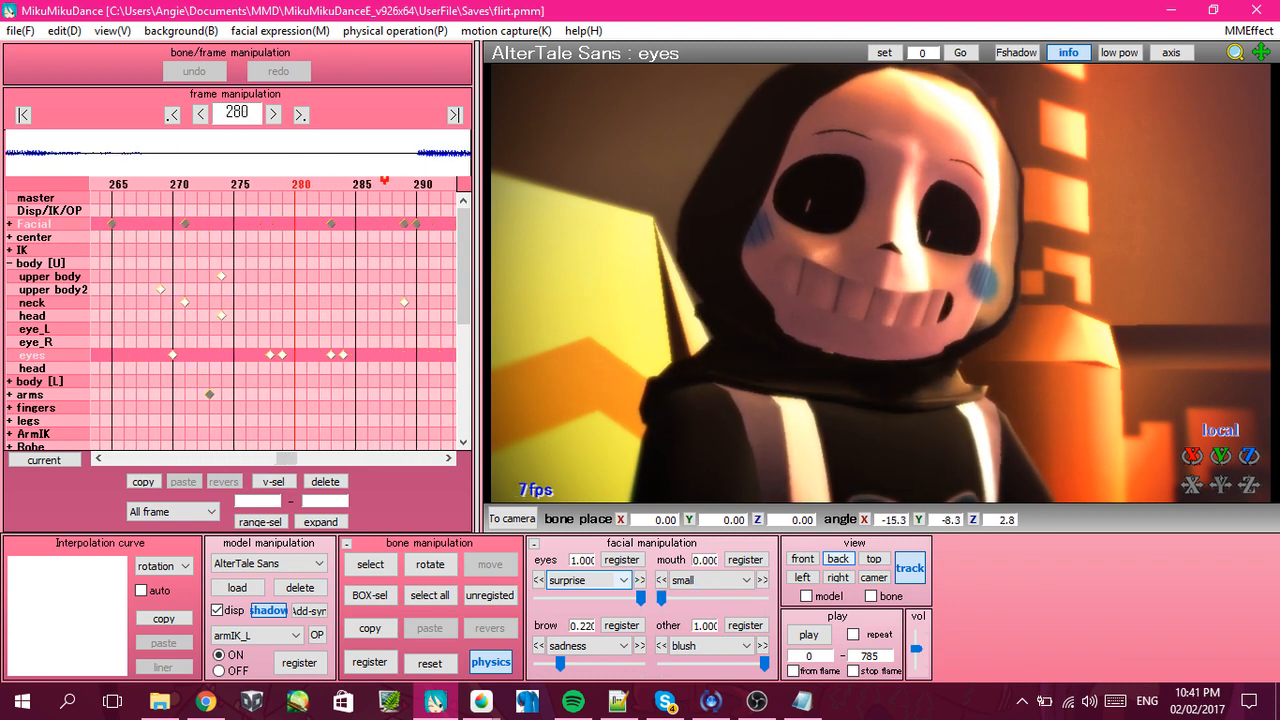
Step back frame by frame from 280 to re-examine the build-up of AlterTale Sans's wide smile.
key(Left)
key(Left)
key(Left)
key(Left)
key(Left)
key(Left)
key(Left)
key(Left)
key(Left)
key(Left)
key(Left)
key(Left)
key(Left)
key(Left)
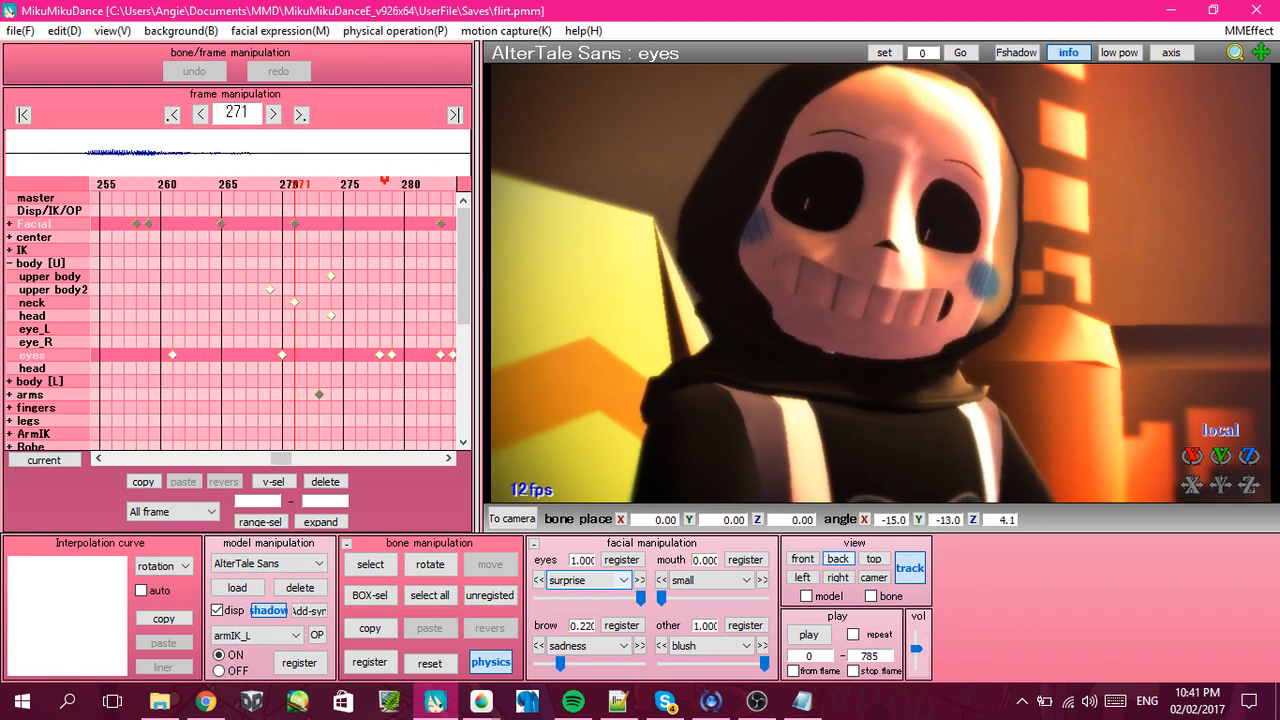
Step forward through the timeline to frame 320 to examine AlterTale Sans's nervous grin with raised sad brows.
key(Right)
key(Right)
key(Right)
key(Right)
key(Right)
key(Right)
key(Right)
key(Right)
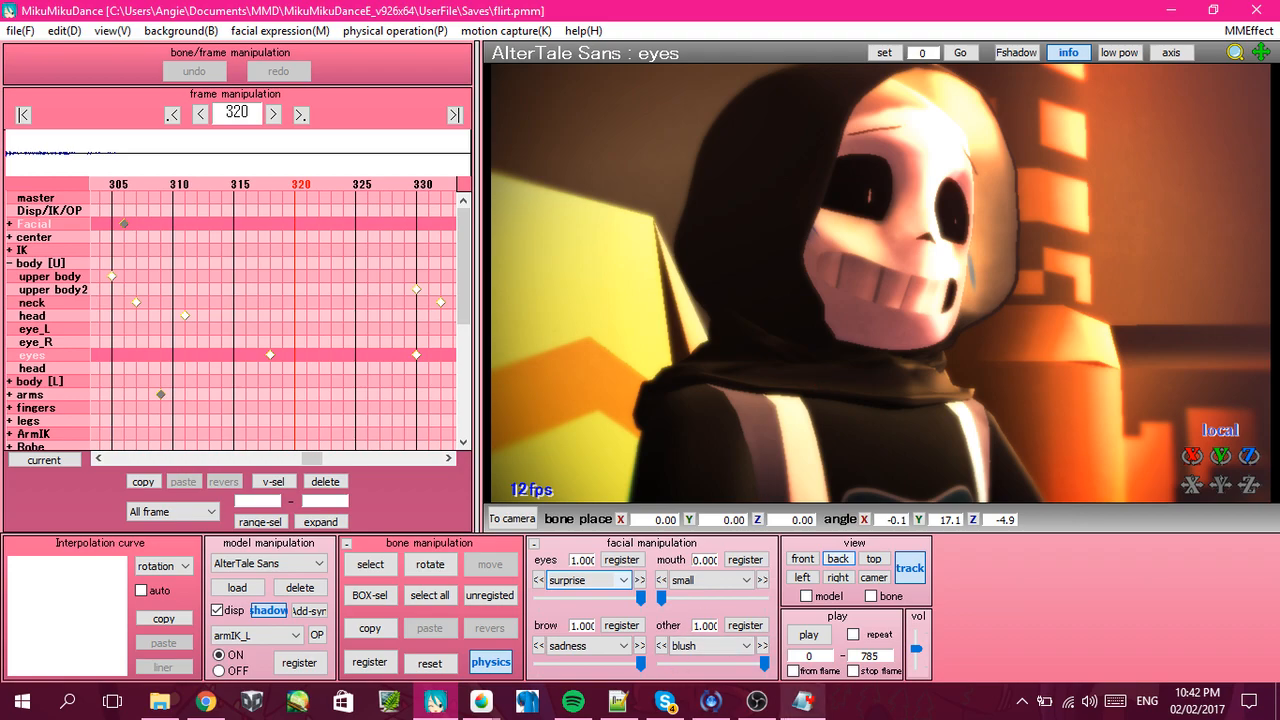
Switch to the Notepad list, highlight tip 5 on exaggerating, and return to MikuMikuDance.
mouse_move(803, 700)
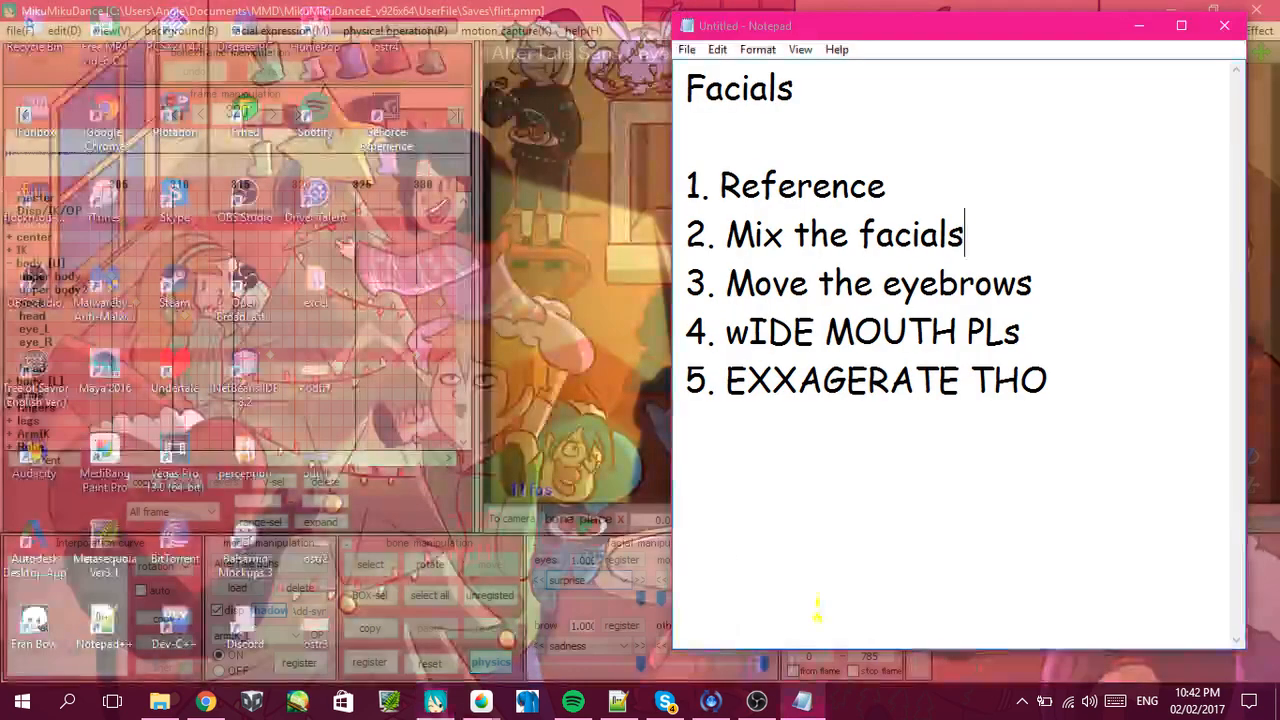
click(820, 600)
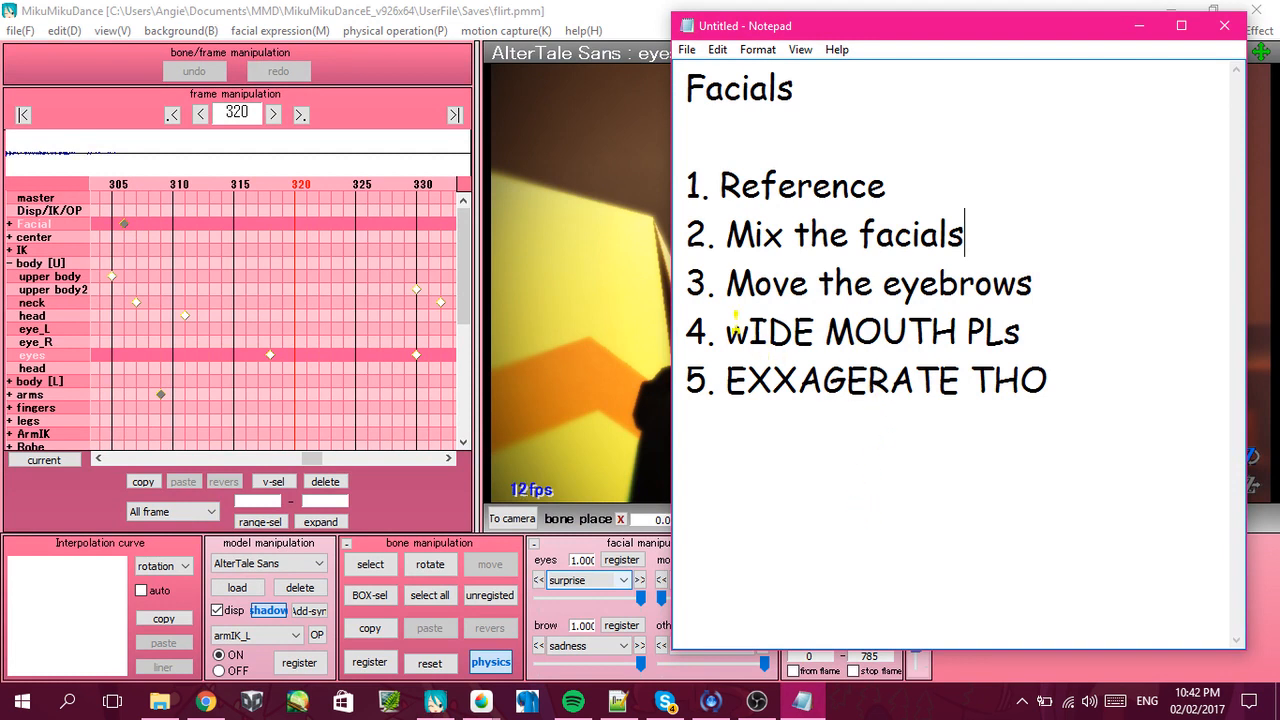
drag(724, 380, 1056, 382)
click(1058, 384)
click(553, 18)
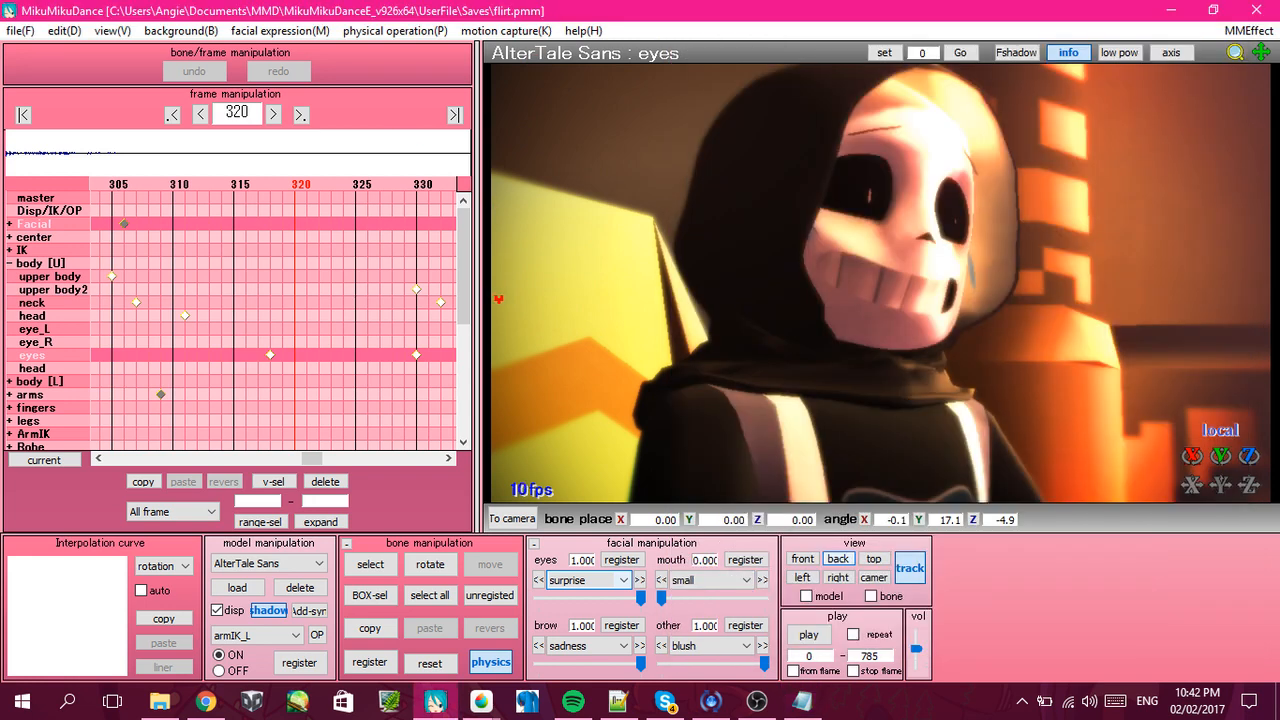
Go back to frame 192 and step forward to frame 200 to examine Frisk's smirk.
drag(194, 181, 191, 180)
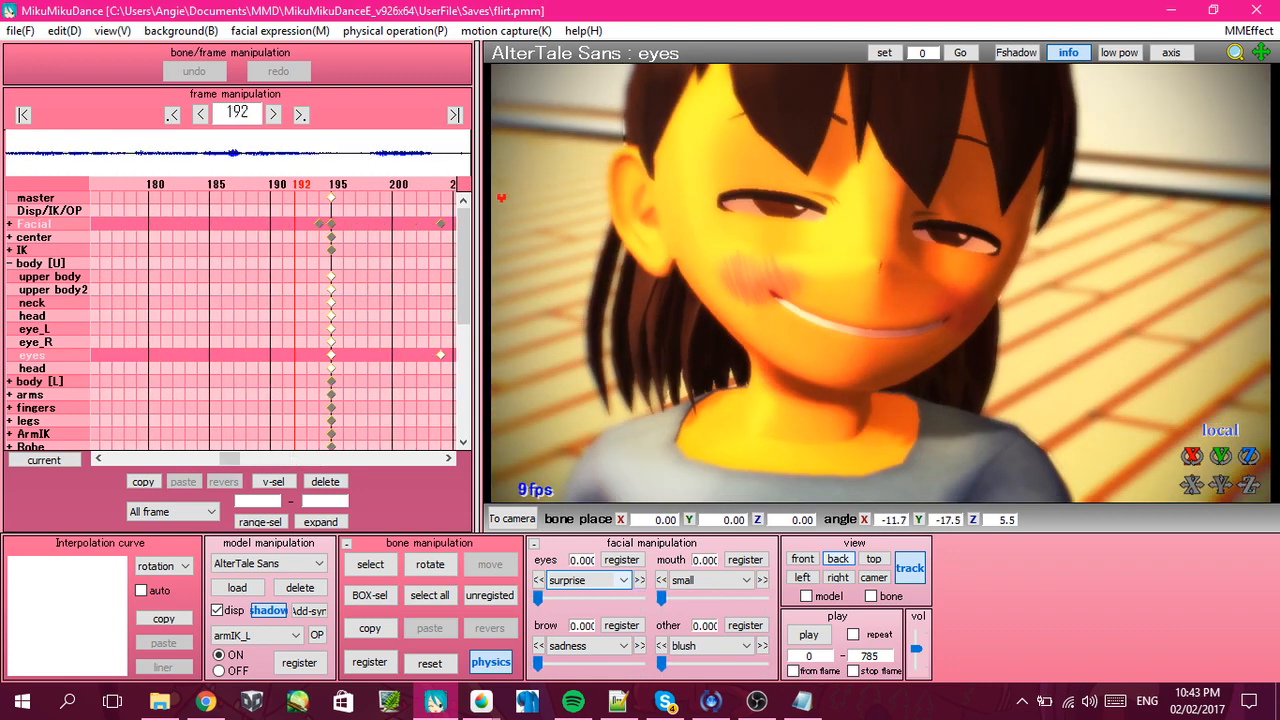
key(Right)
key(Right)
key(Right)
key(Right)
key(Right)
key(Right)
key(Right)
key(Right)
key(Right)
key(Right)
key(Right)
key(Right)
key(Right)
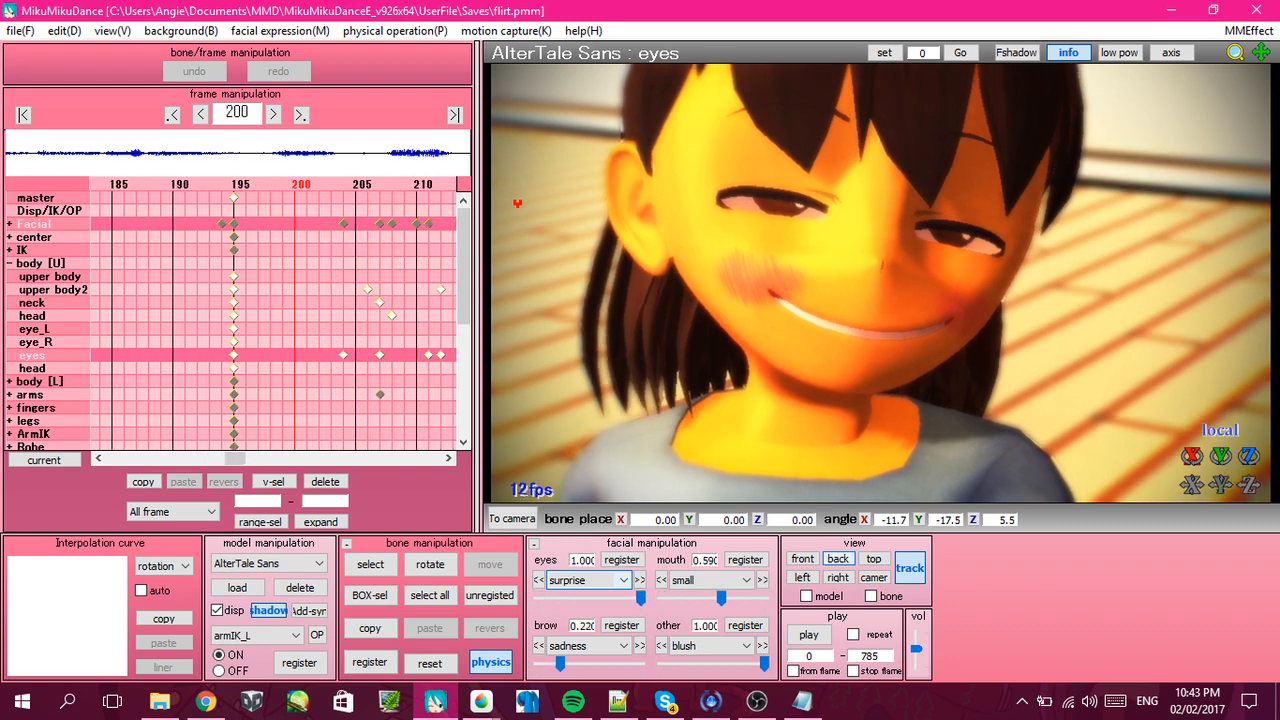
Step back frame by frame from 200 to 174 to examine how Frisk's smirk builds up.
key(Left)
key(Left)
key(Left)
key(Left)
key(Left)
key(Left)
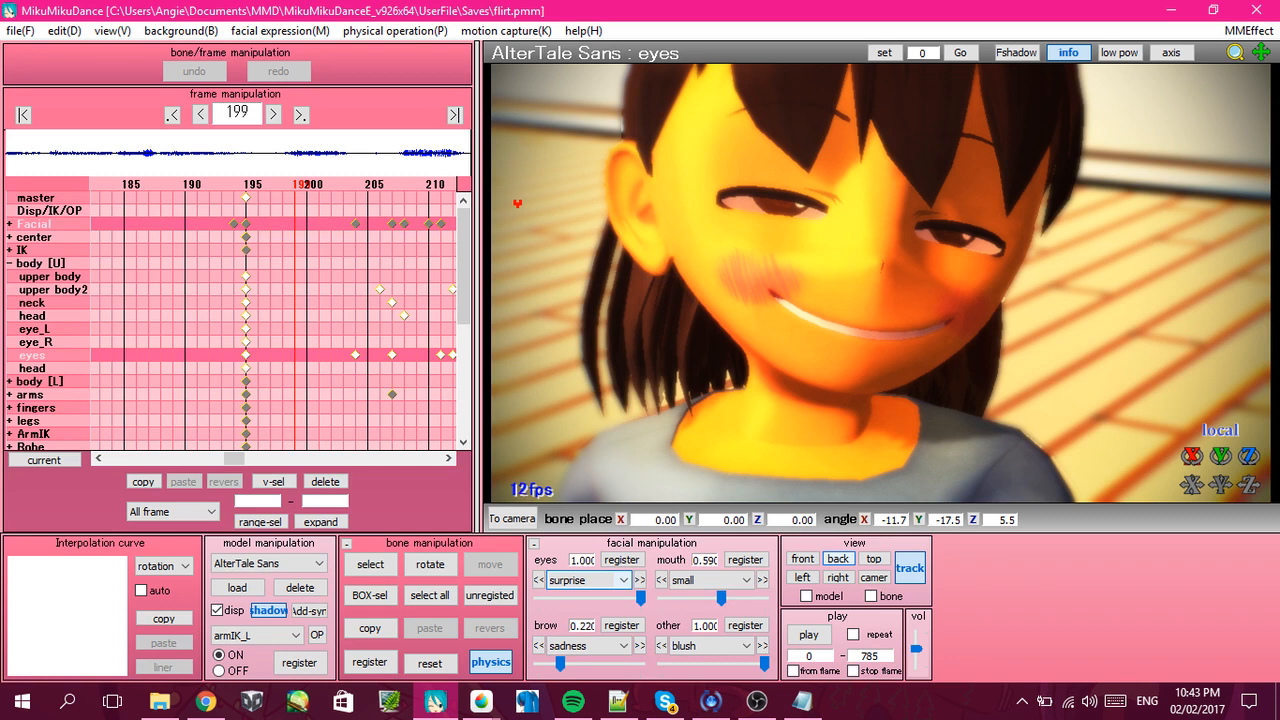
key(Left)
key(Left)
key(Left)
key(Left)
key(Left)
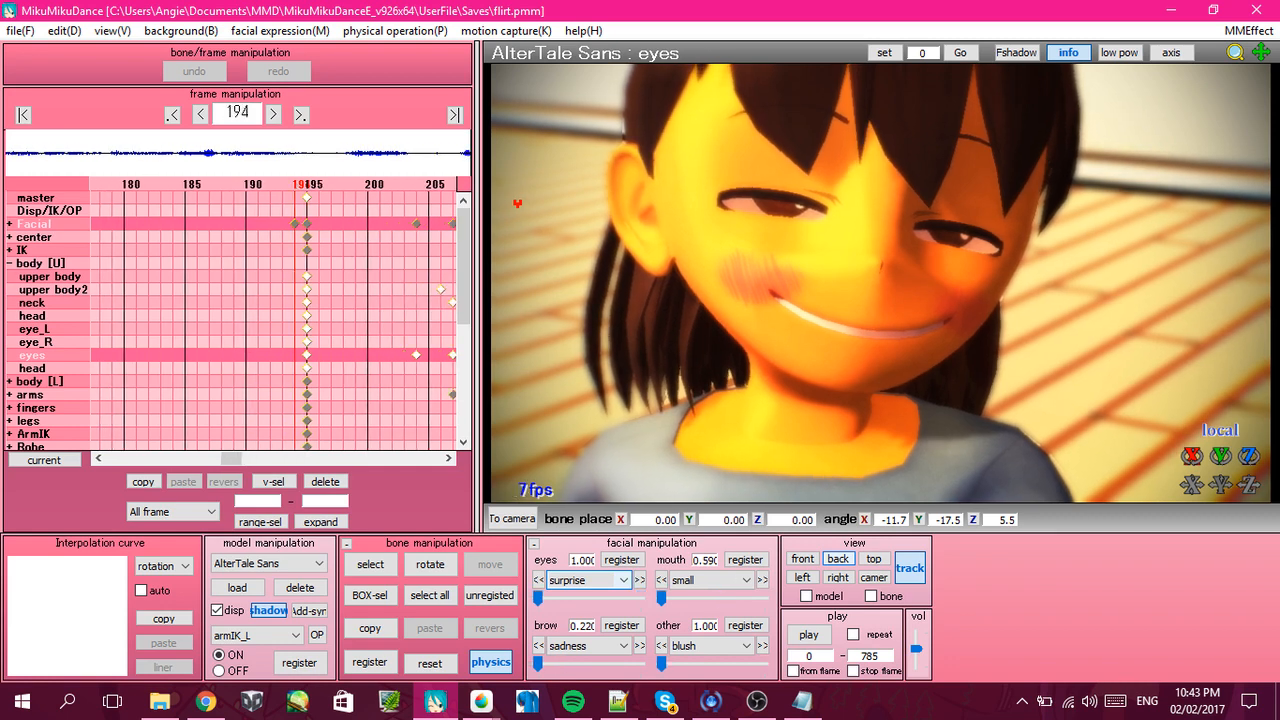
key(Left)
key(Left)
key(Left)
key(Left)
key(Left)
key(Left)
key(Left)
key(Left)
key(Left)
key(Left)
key(Left)
key(Left)
key(Left)
key(Left)
key(Left)
key(Left)
key(Left)
key(Left)
key(Left)
key(Left)
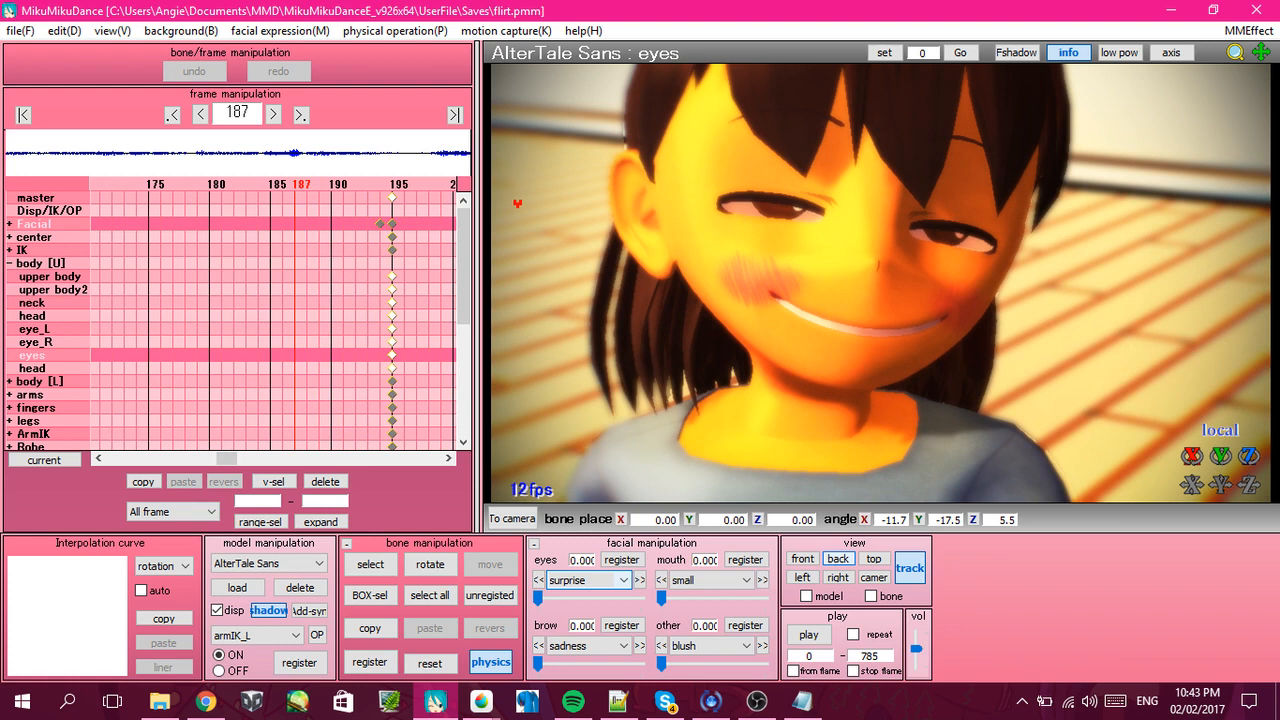
Step between frames 174 and 180 and back to 170 to compare the width of Frisk's smile.
key(Right)
key(Right)
key(Right)
key(Right)
key(Right)
key(Right)
key(Right)
key(Right)
key(Right)
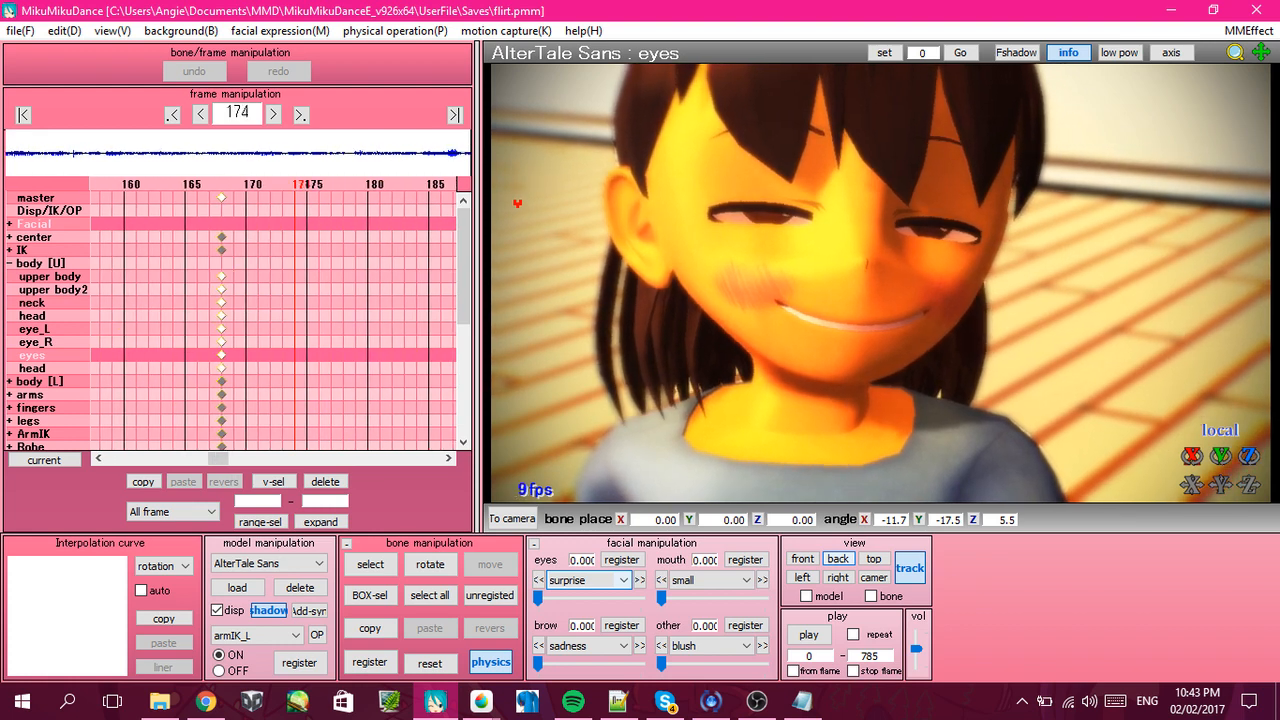
key(Left)
key(Left)
key(Left)
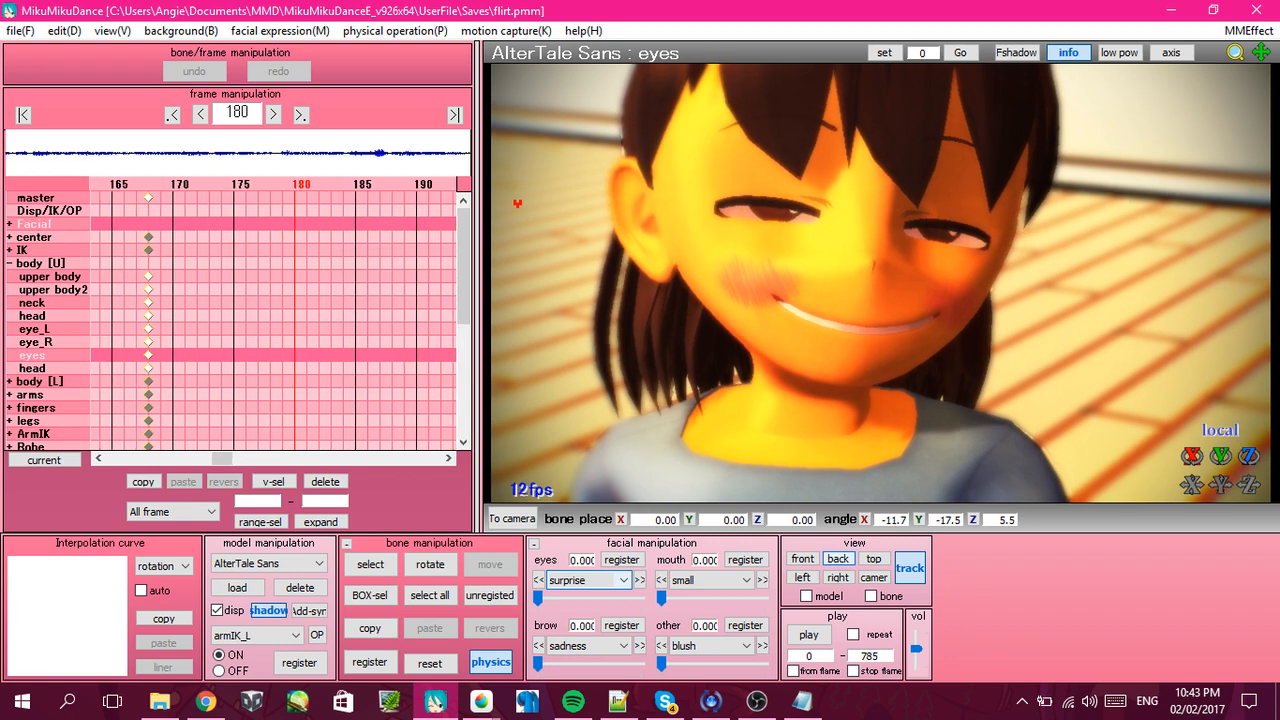
key(Left)
key(Left)
key(Left)
key(Left)
key(Left)
key(Left)
key(Left)
key(Left)
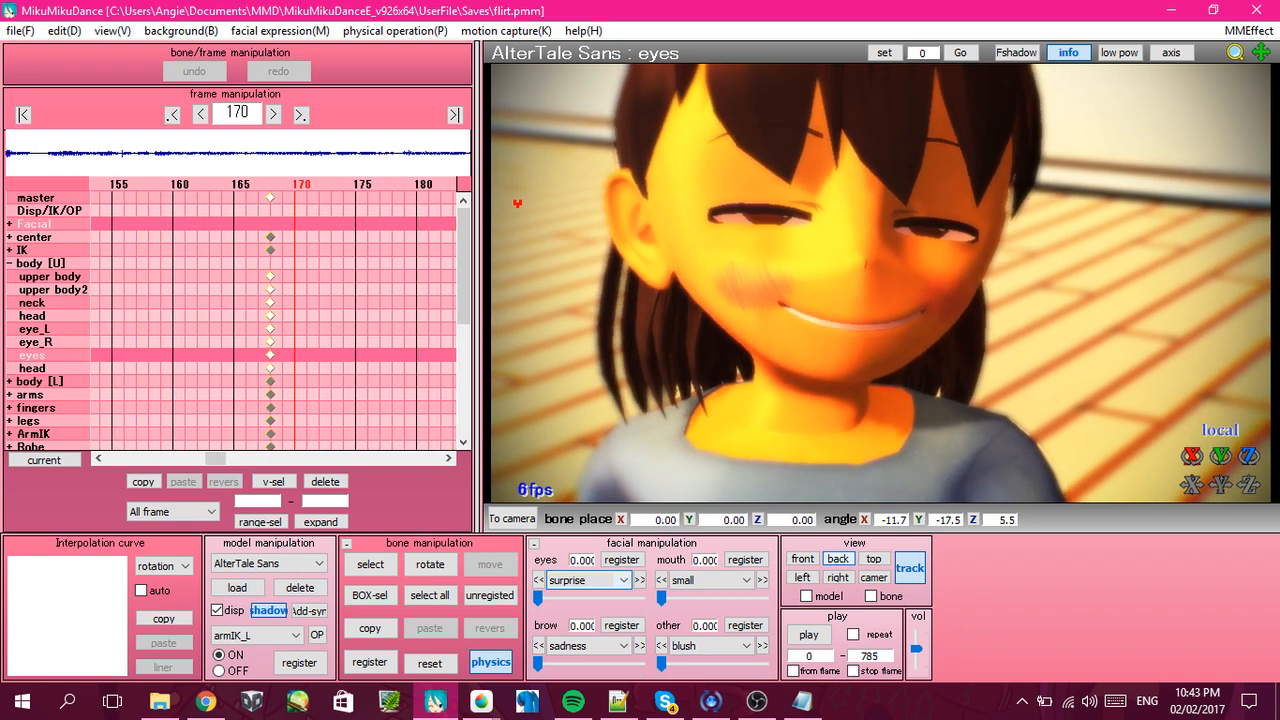
Step forward from frame 170 to frame 191 to examine Frisk's mouth stretching into the wide smirk.
key(Right)
key(Right)
key(Right)
key(Right)
key(Right)
key(Right)
key(Right)
key(Right)
key(Right)
key(Right)
key(Right)
key(Right)
key(Right)
key(Right)
key(Right)
key(Right)
key(Right)
key(Right)
key(Right)
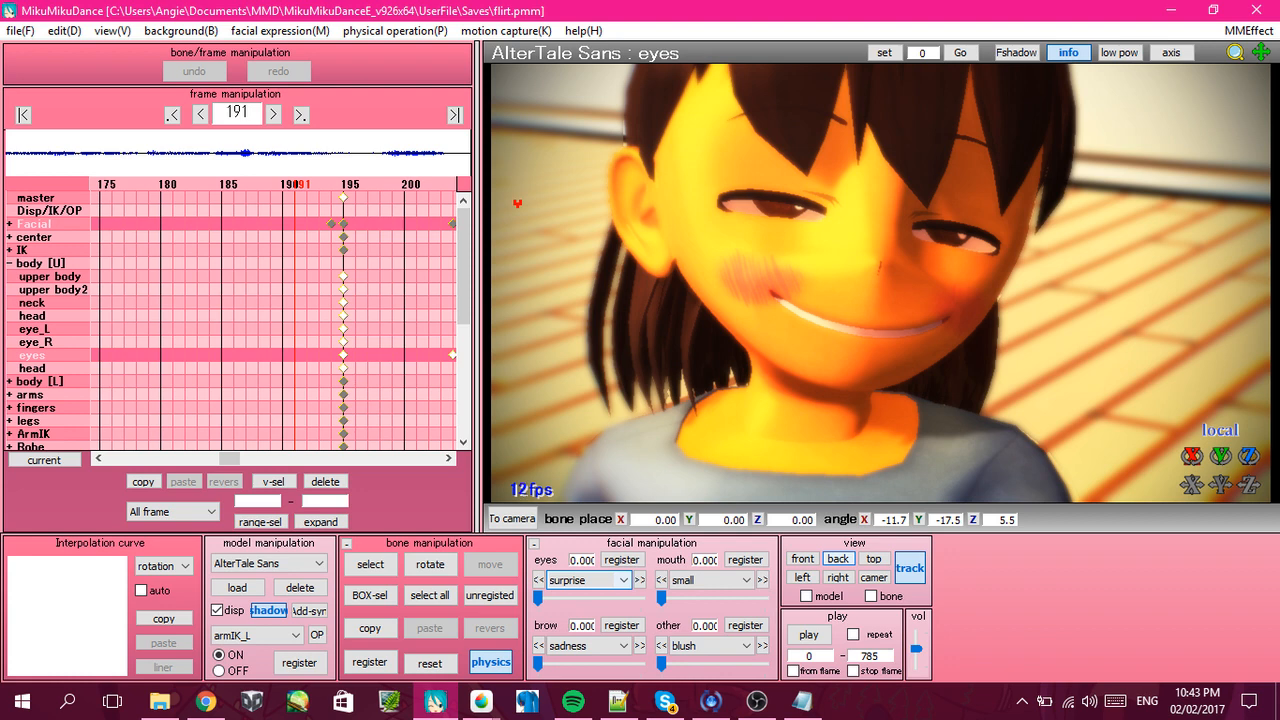
Make Frisk v2.0 the active model and reduce the creepy mouth morph to 0 to compare the smile.
click(285, 565)
click(257, 605)
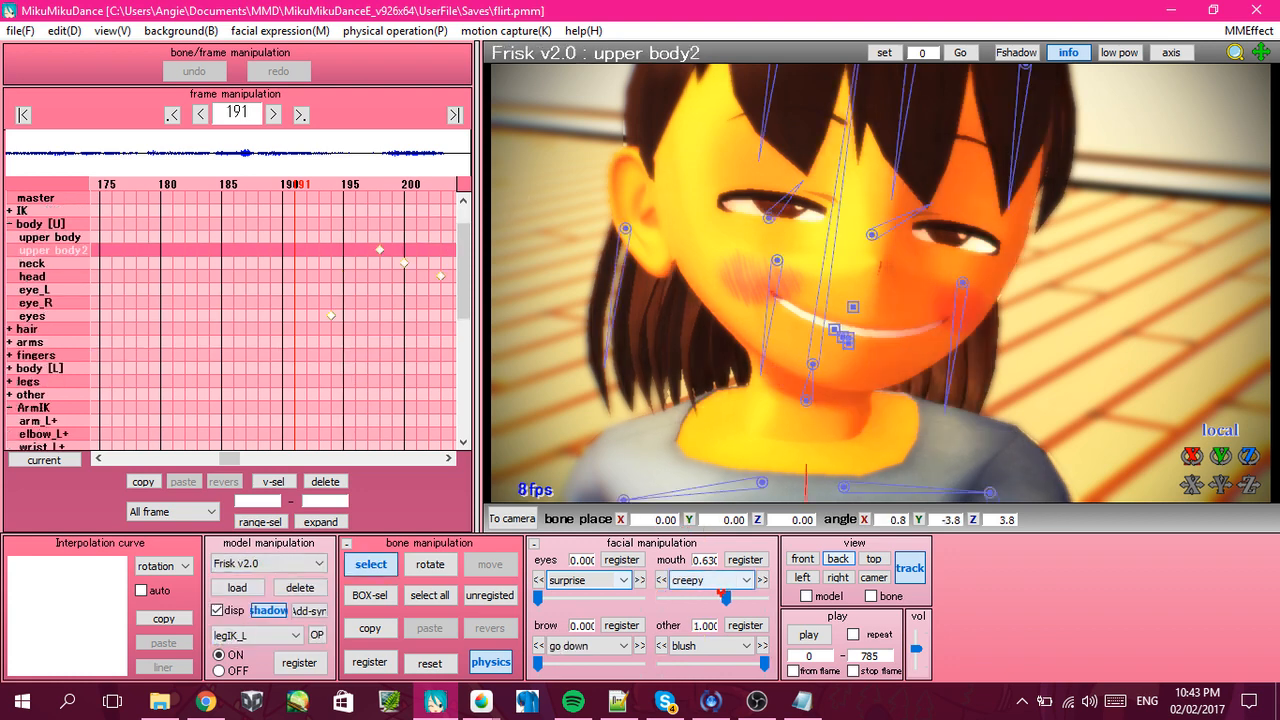
drag(726, 597, 661, 597)
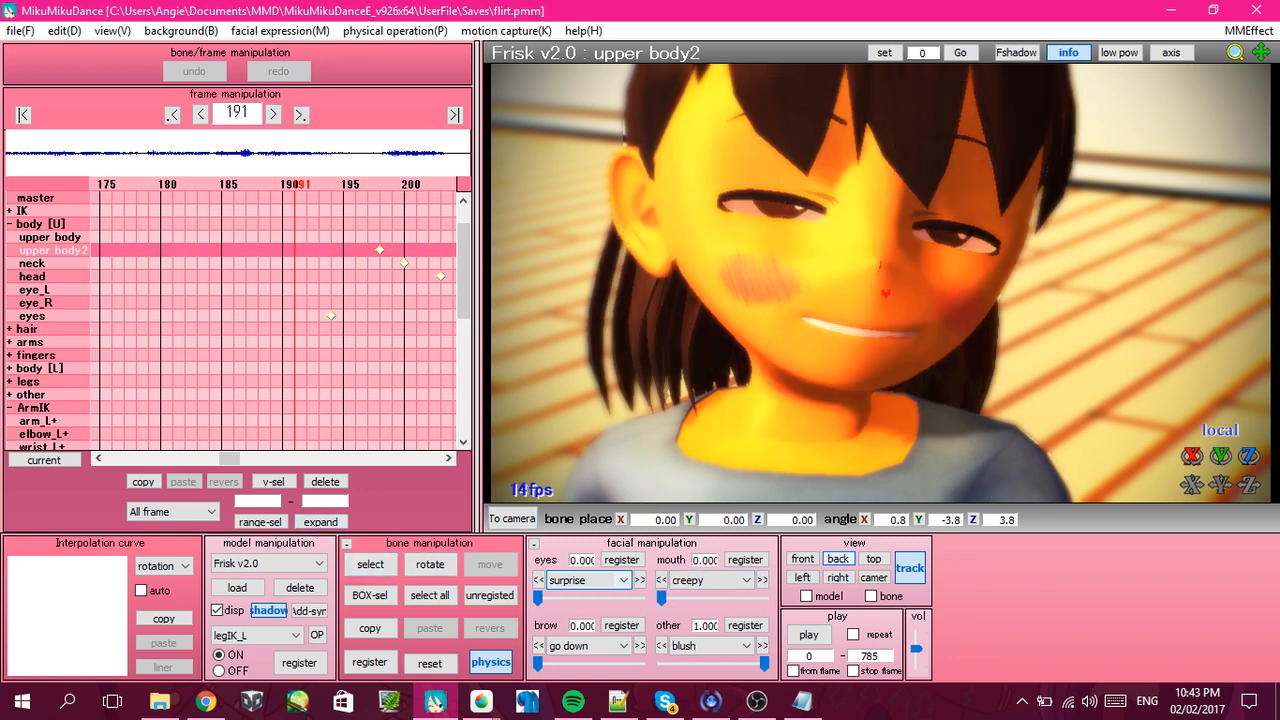
right_drag(843, 279, 841, 268)
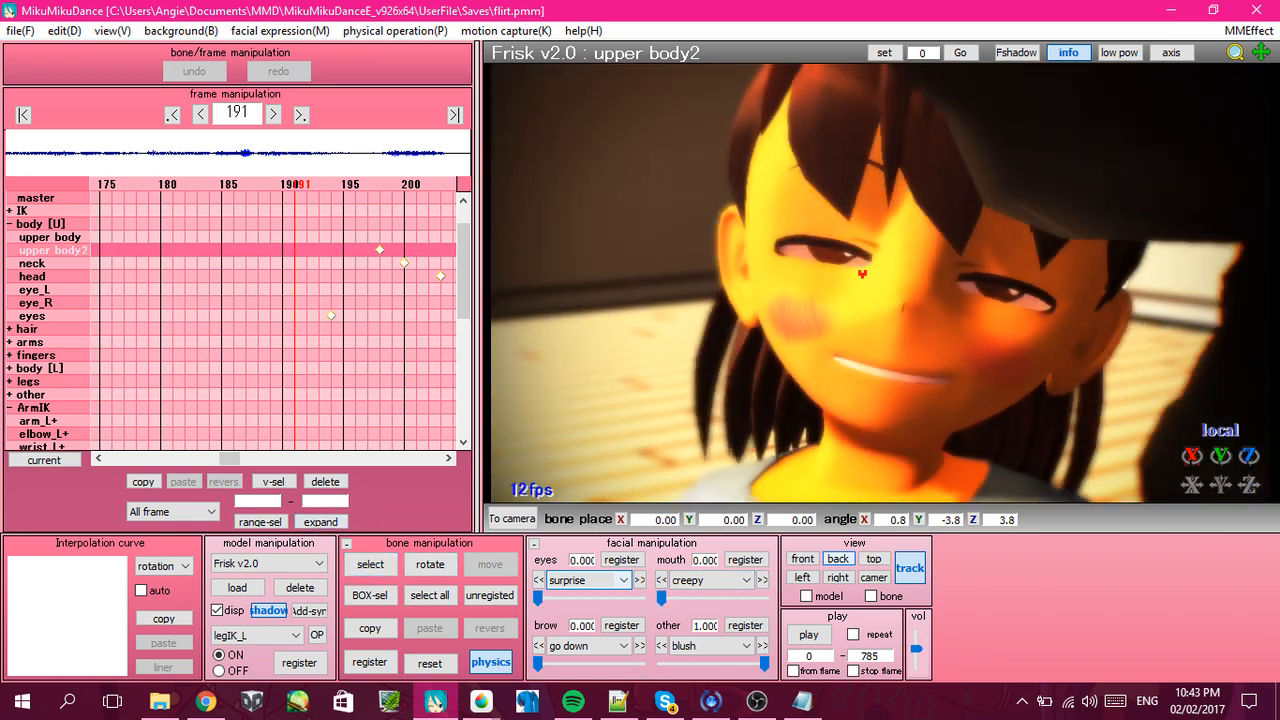
Step back from frame 191 to frame 177 to examine Frisk's creepy mouth morph in the animation.
key(Left)
key(Left)
key(Left)
key(Left)
key(Left)
key(Left)
key(Left)
key(Left)
key(Left)
key(Left)
key(Left)
key(Left)
key(Left)
key(Left)
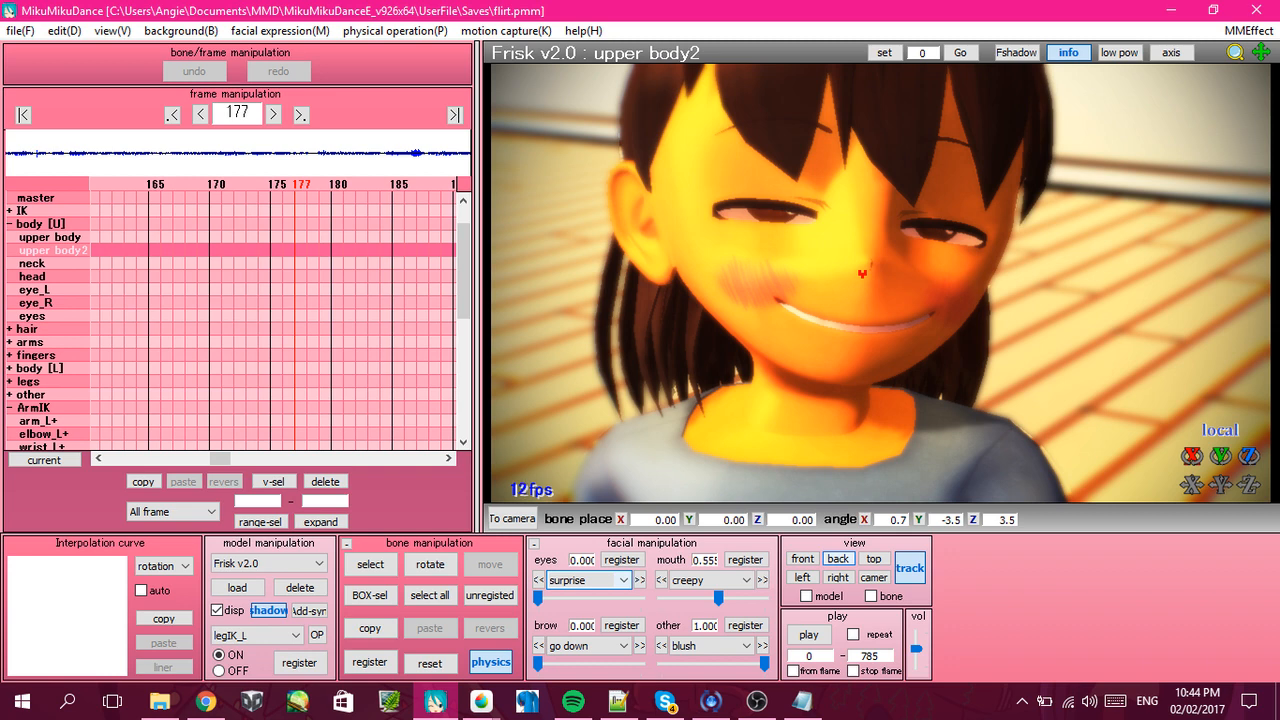
Step forward from frame 177 and settle on frame 183 to examine Frisk's widened smile.
key(Right)
key(Right)
key(Right)
key(Right)
key(Right)
key(Right)
key(Right)
key(Right)
key(Right)
key(Left)
key(Left)
key(Left)
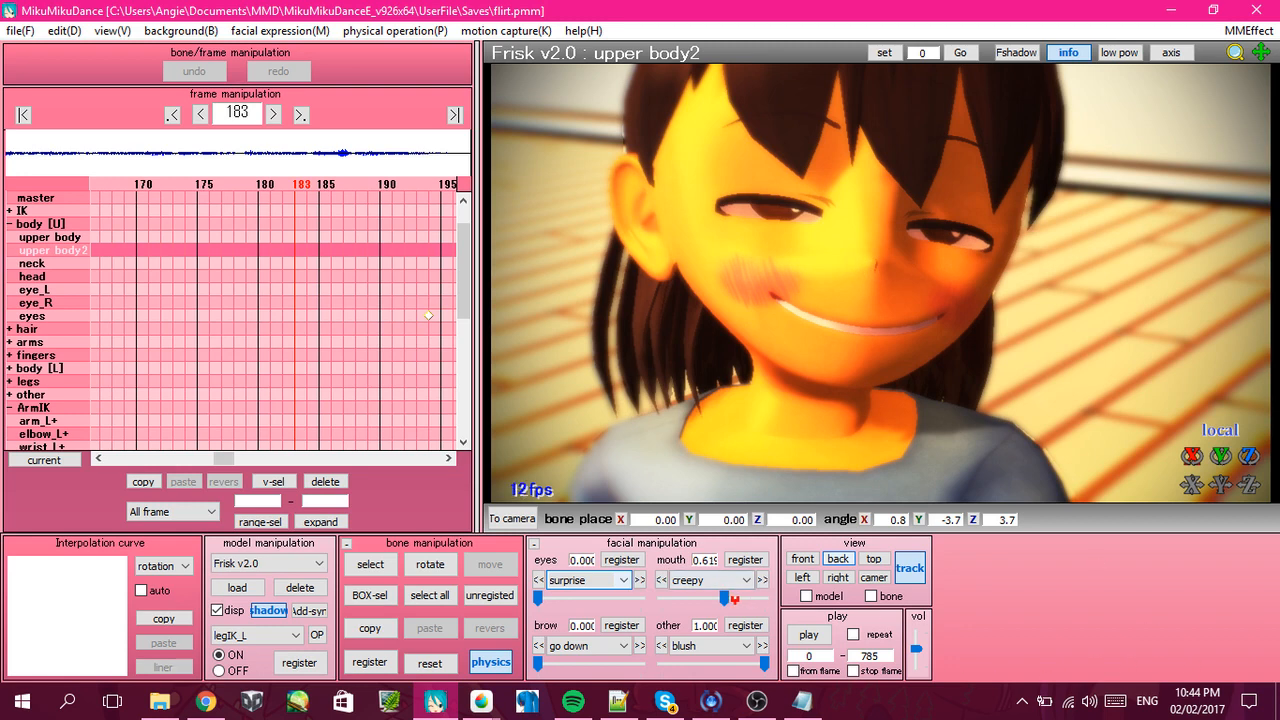
Set Frisk's creepy mouth morph to 0.570 and browse the available eye morphs.
drag(735, 600, 720, 598)
click(588, 580)
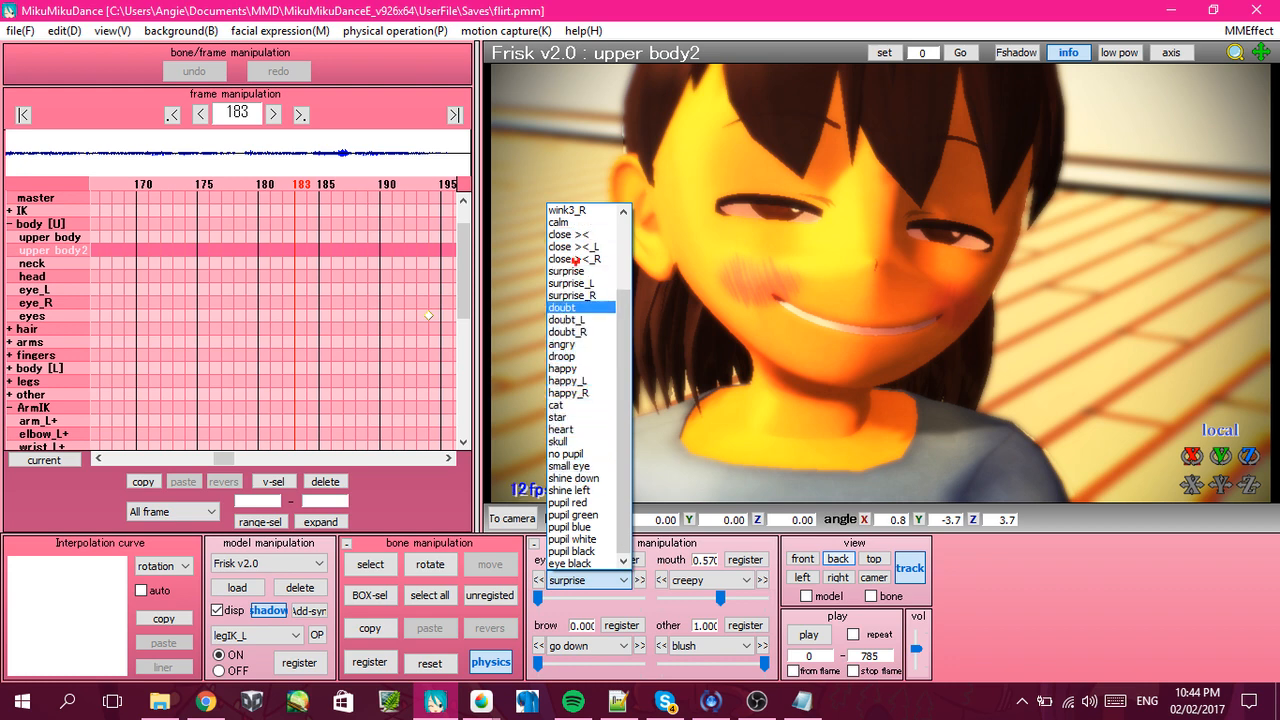
scroll(600, 318, up, 1)
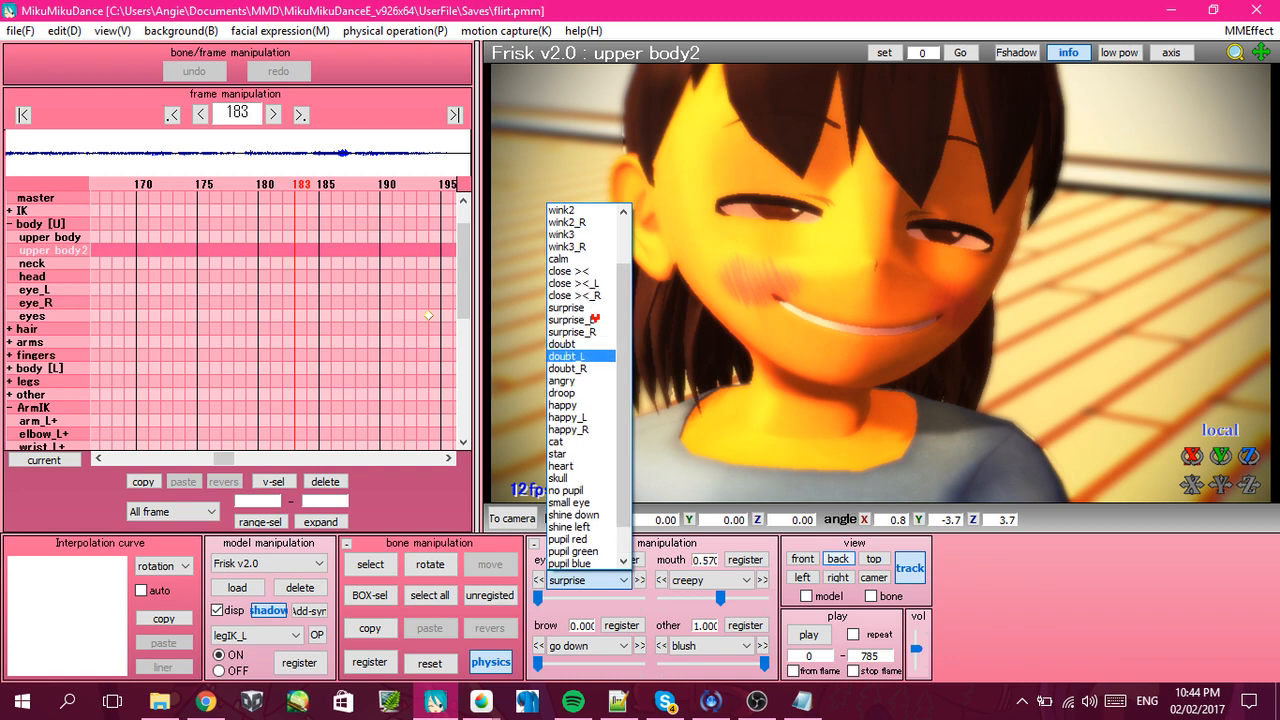
drag(621, 266, 621, 242)
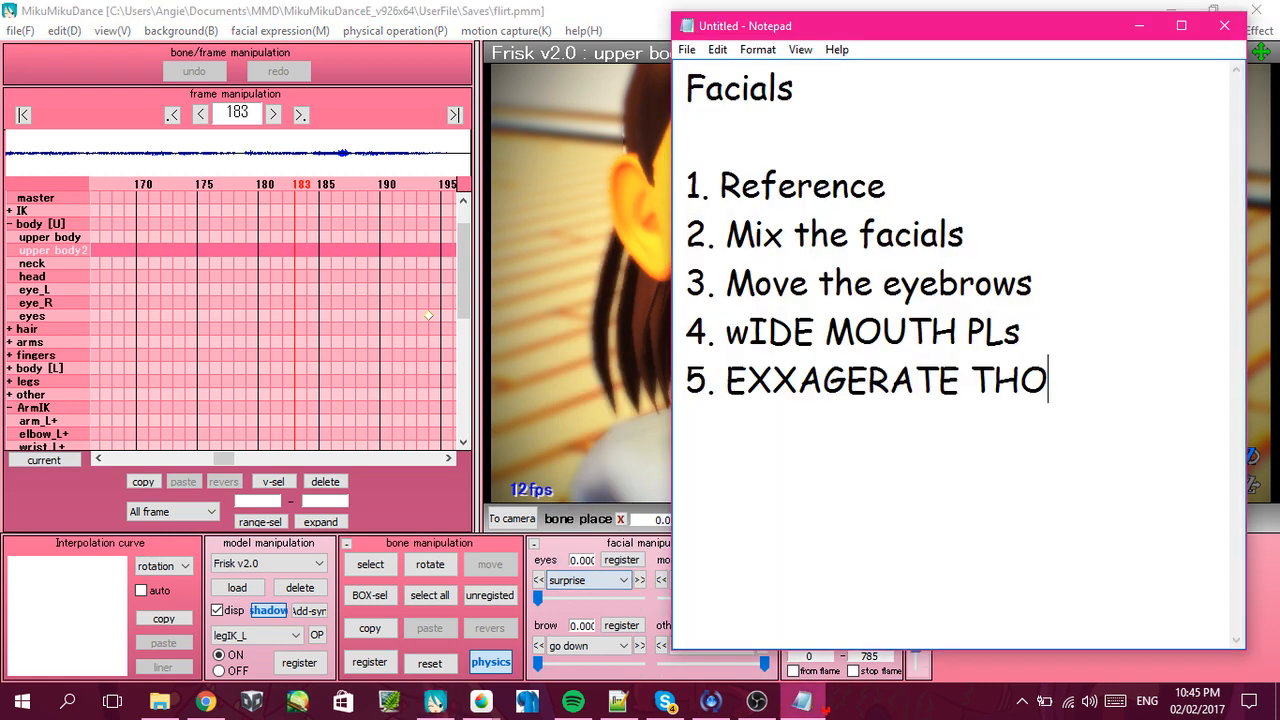
Review the Facials tips in Notepad and return to MikuMikuDance.
click(802, 700)
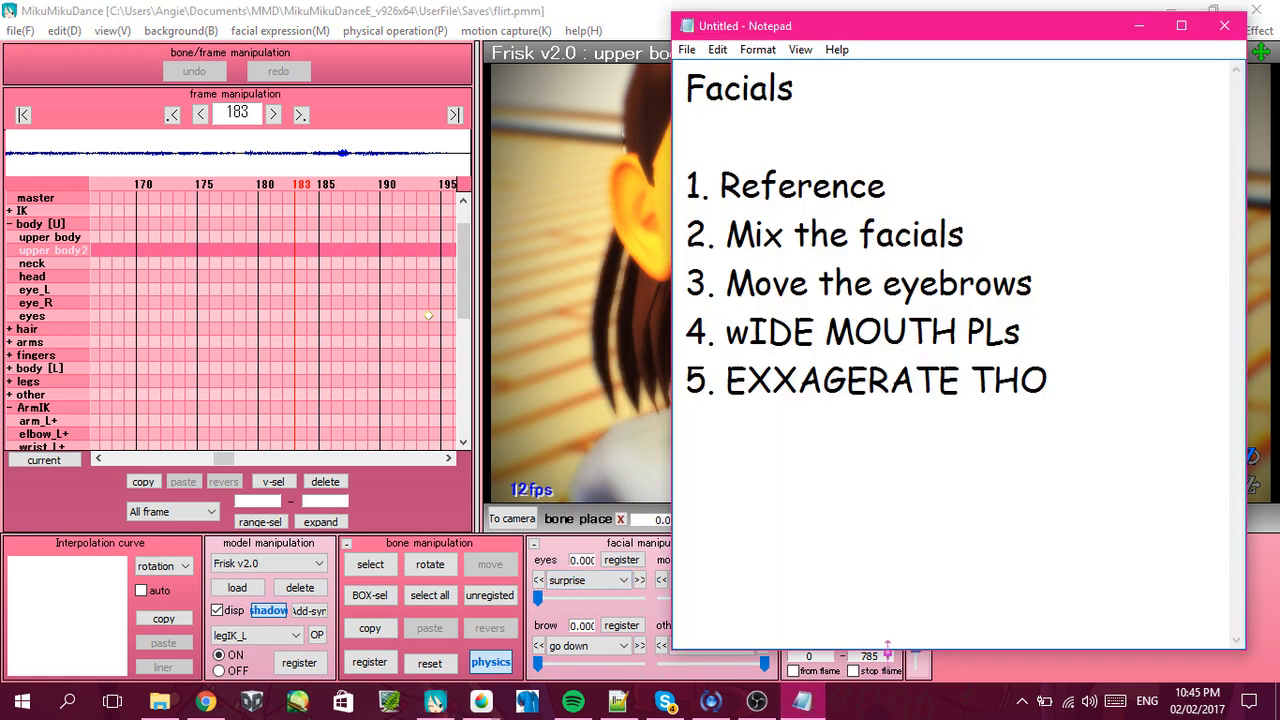
click(847, 716)
click(803, 702)
click(619, 257)
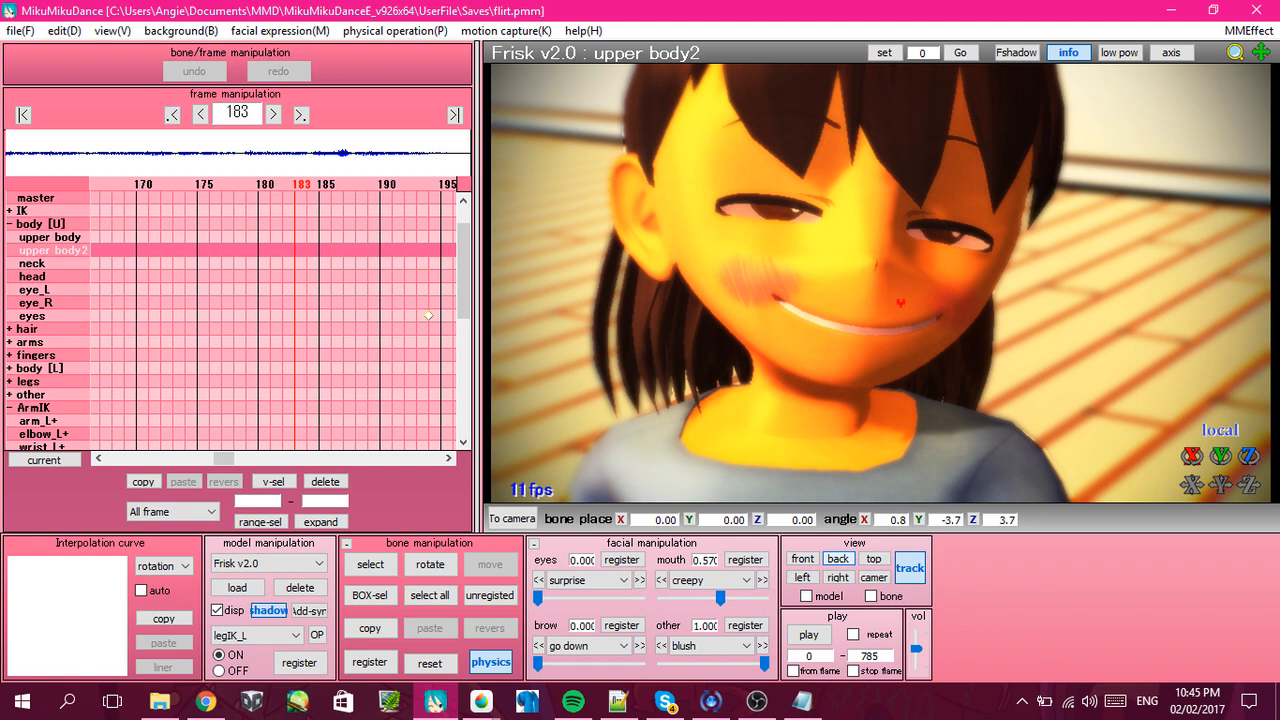
Raise Frisk's armIK_R bone off the table to X 3.01, Y 4.50, Z -1.57.
scroll(901, 303, down, 5)
middle_drag(875, 281, 890, 200)
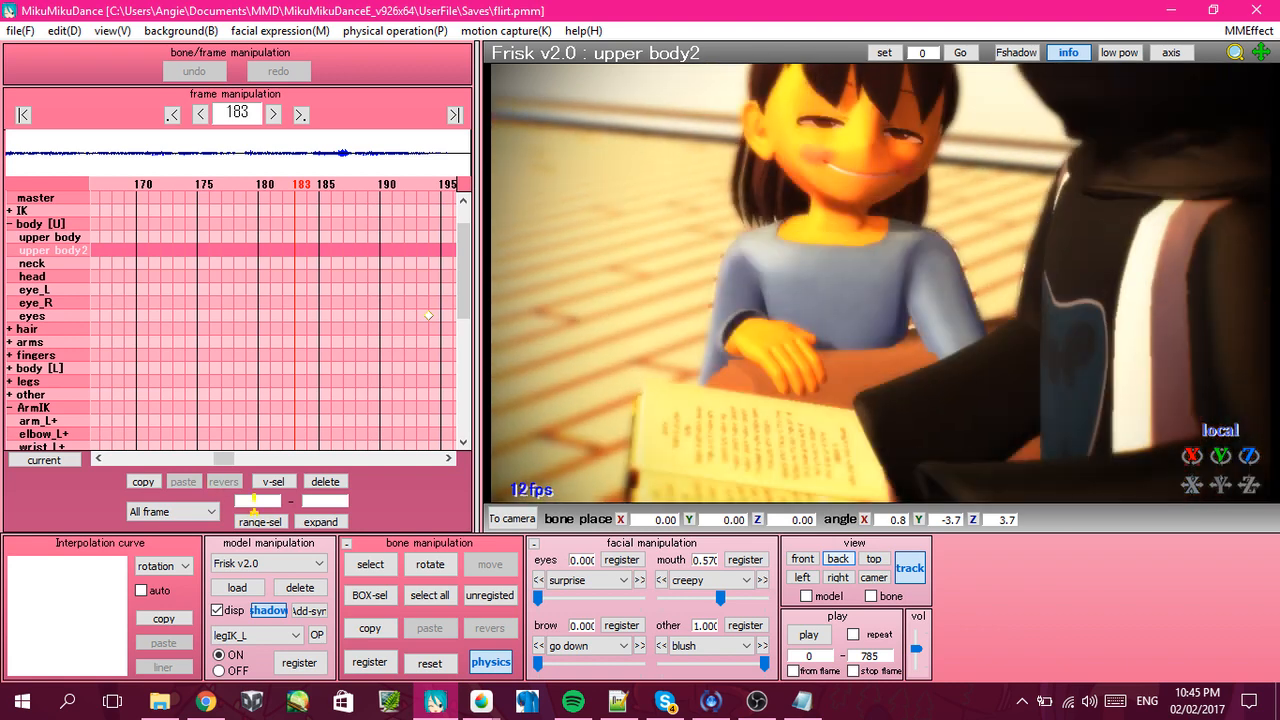
click(363, 567)
right_drag(900, 320, 759, 444)
mouse_move(921, 283)
right_down()
mouse_move(963, 259)
mouse_move(831, 352)
mouse_move(881, 343)
mouse_move(960, 289)
mouse_move(1033, 303)
mouse_move(931, 285)
right_up()
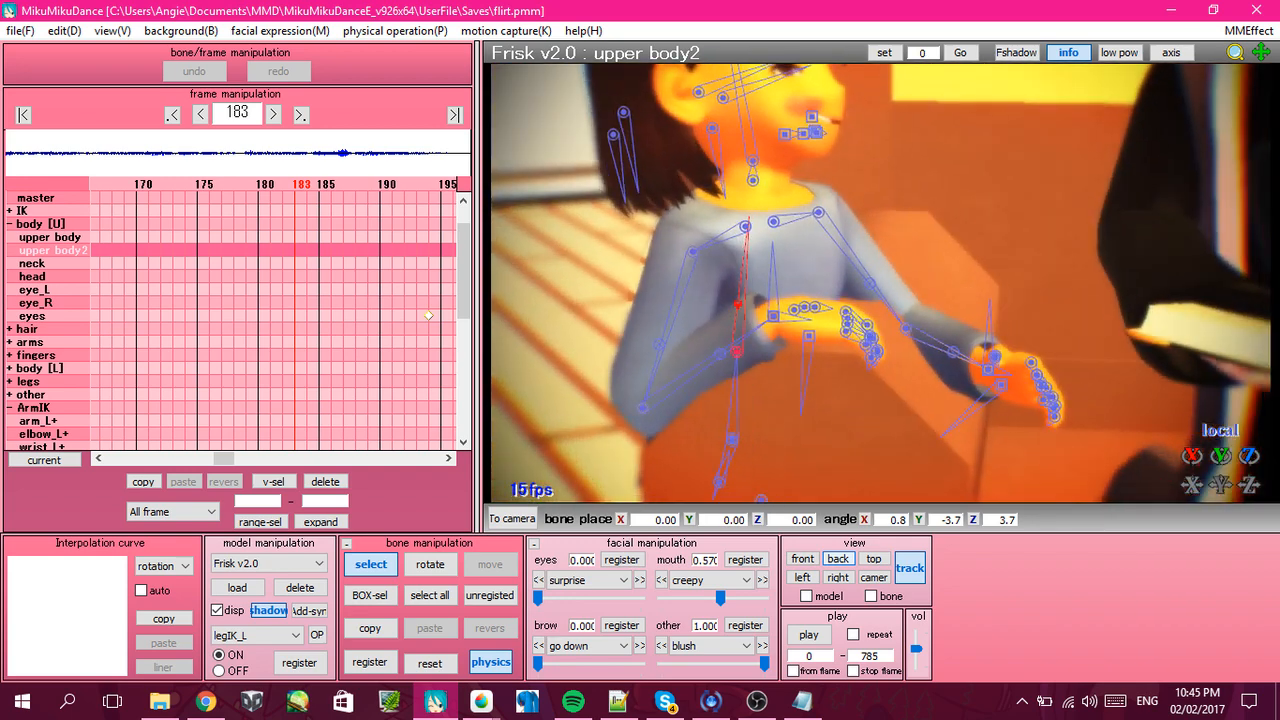
click(773, 316)
click(490, 564)
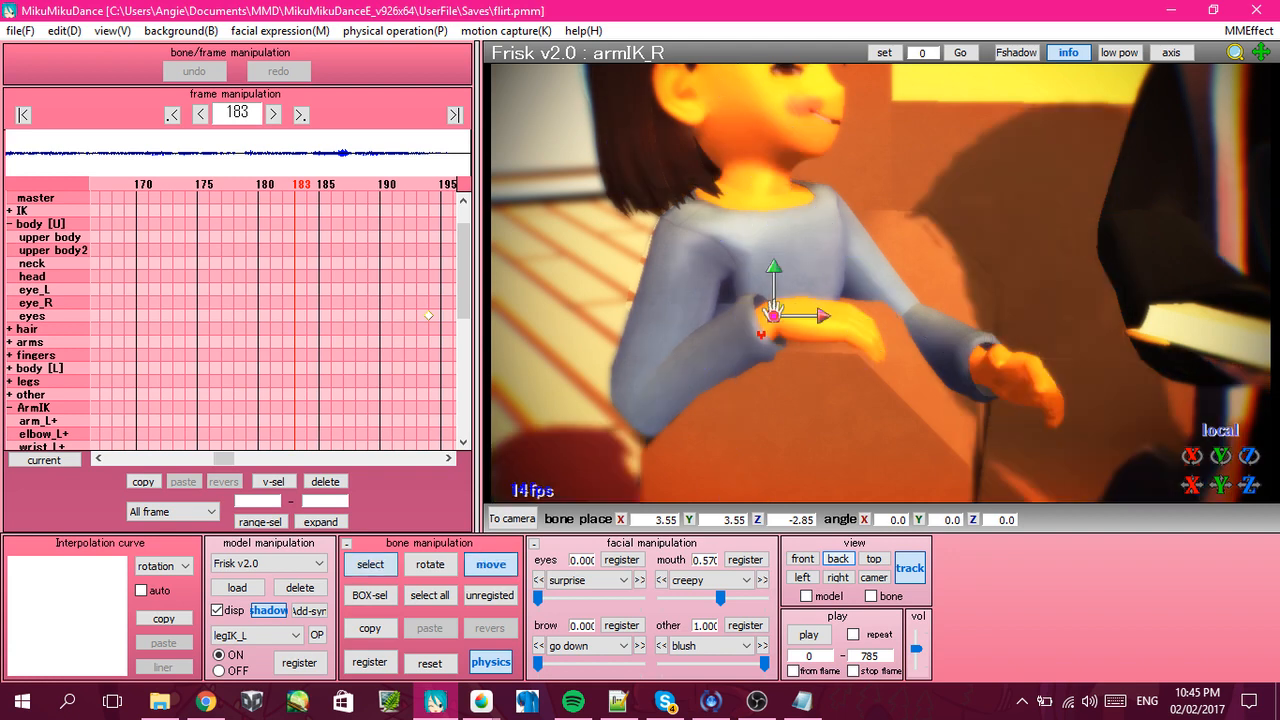
drag(773, 316, 730, 273)
Move AlterTale Sans's armIK_R bone up to X 0.86, Y 7.39, Z -1.45 at frame 183 to raise his right arm overhead.
right_drag(818, 266, 530, 521)
click(300, 563)
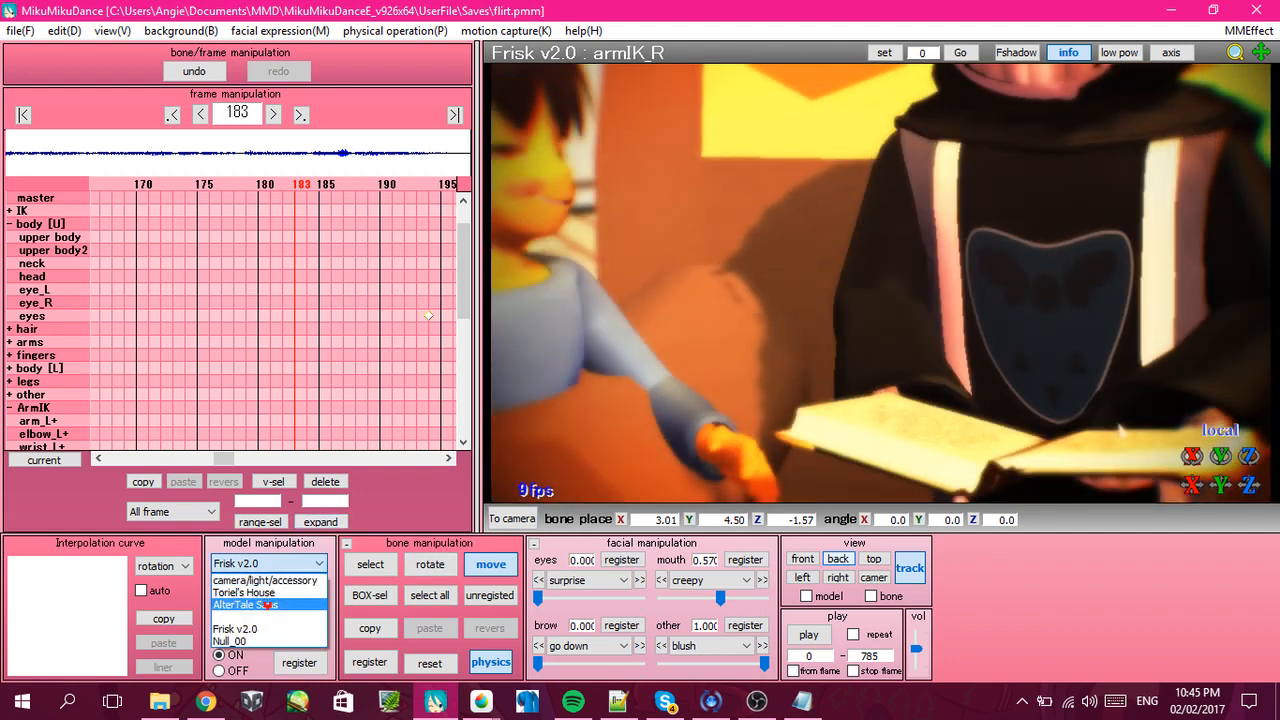
click(265, 604)
click(891, 424)
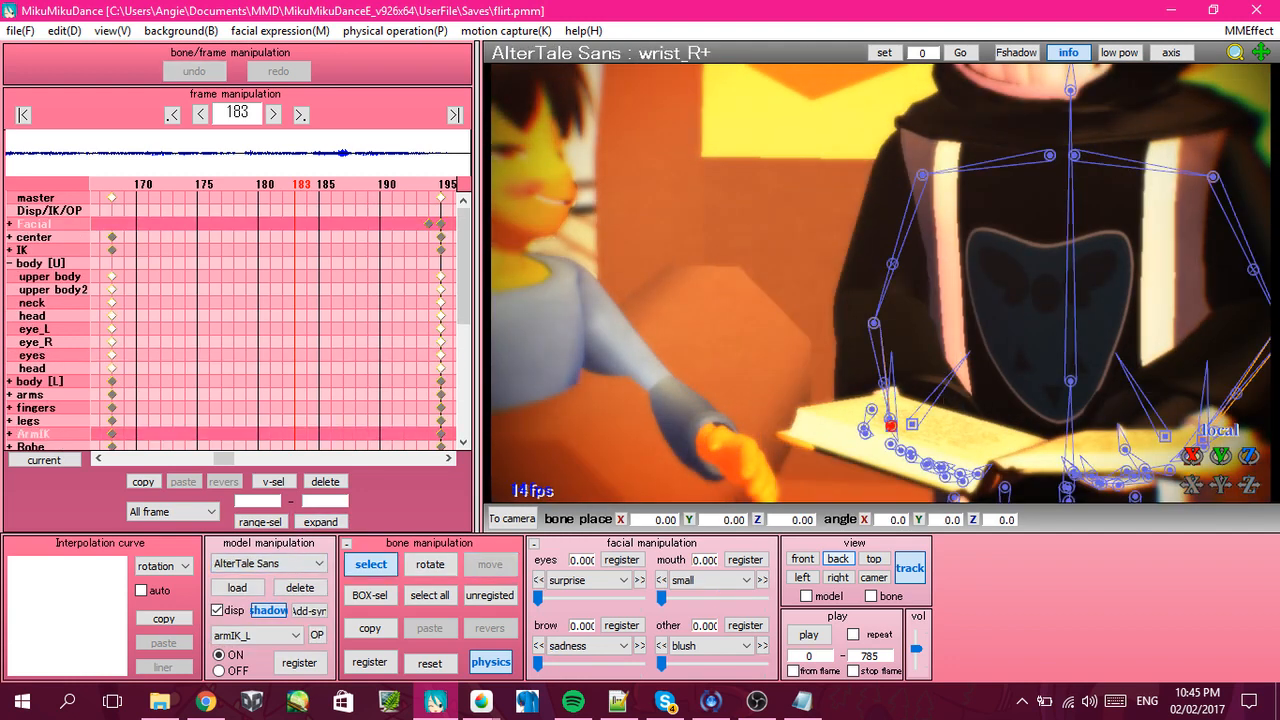
click(490, 564)
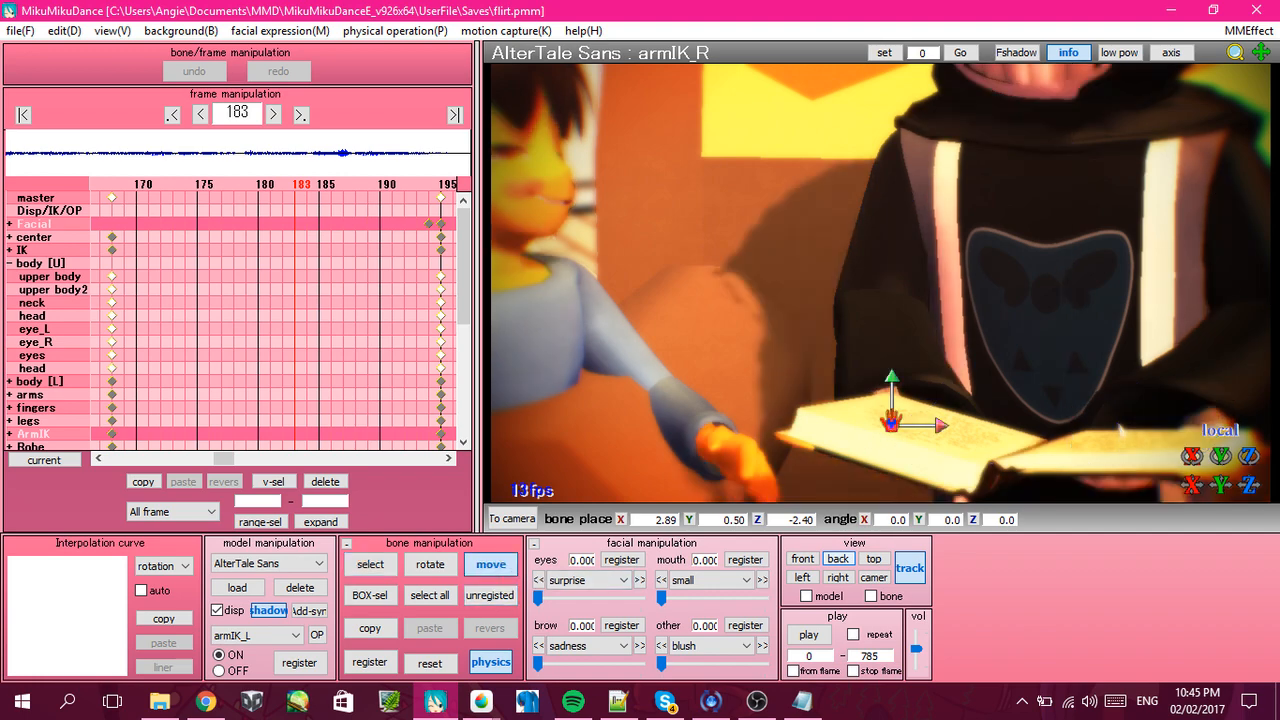
drag(891, 424, 862, 233)
scroll(820, 265, down, 10)
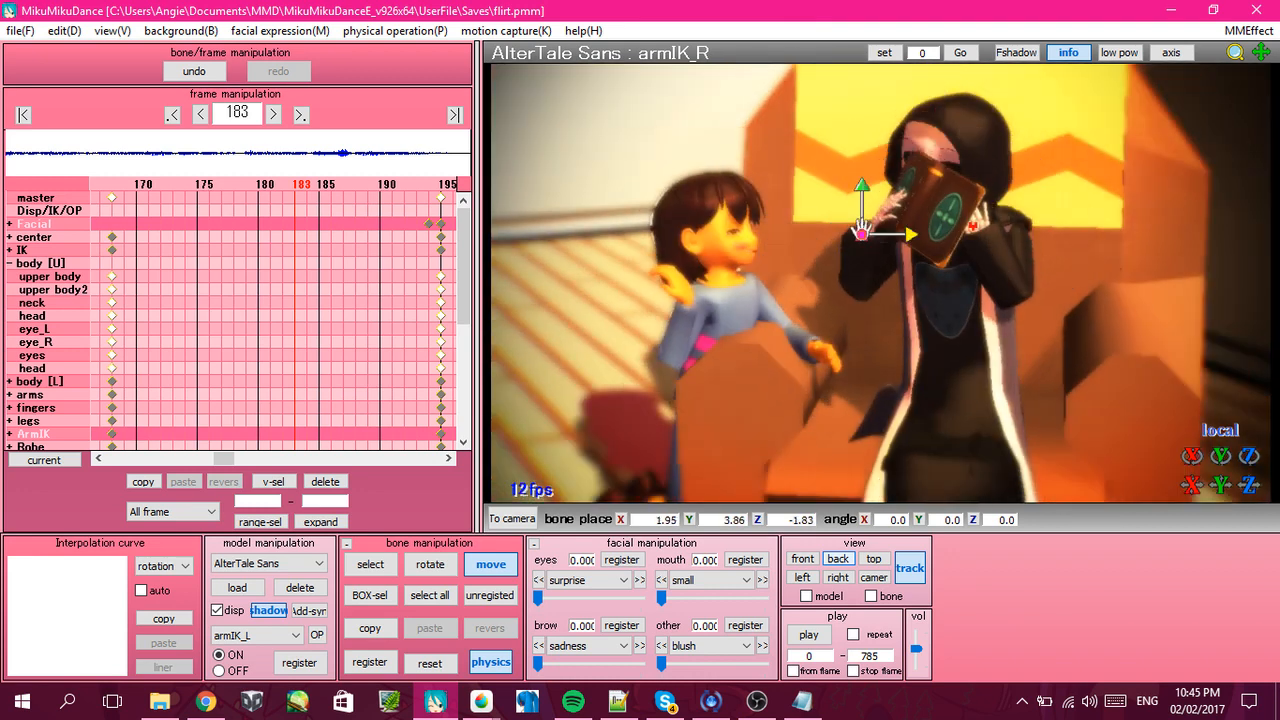
mouse_move(862, 233)
right_down()
mouse_move(822, 238)
mouse_move(843, 243)
right_up()
drag(843, 243, 1139, 311)
drag(935, 174, 822, 172)
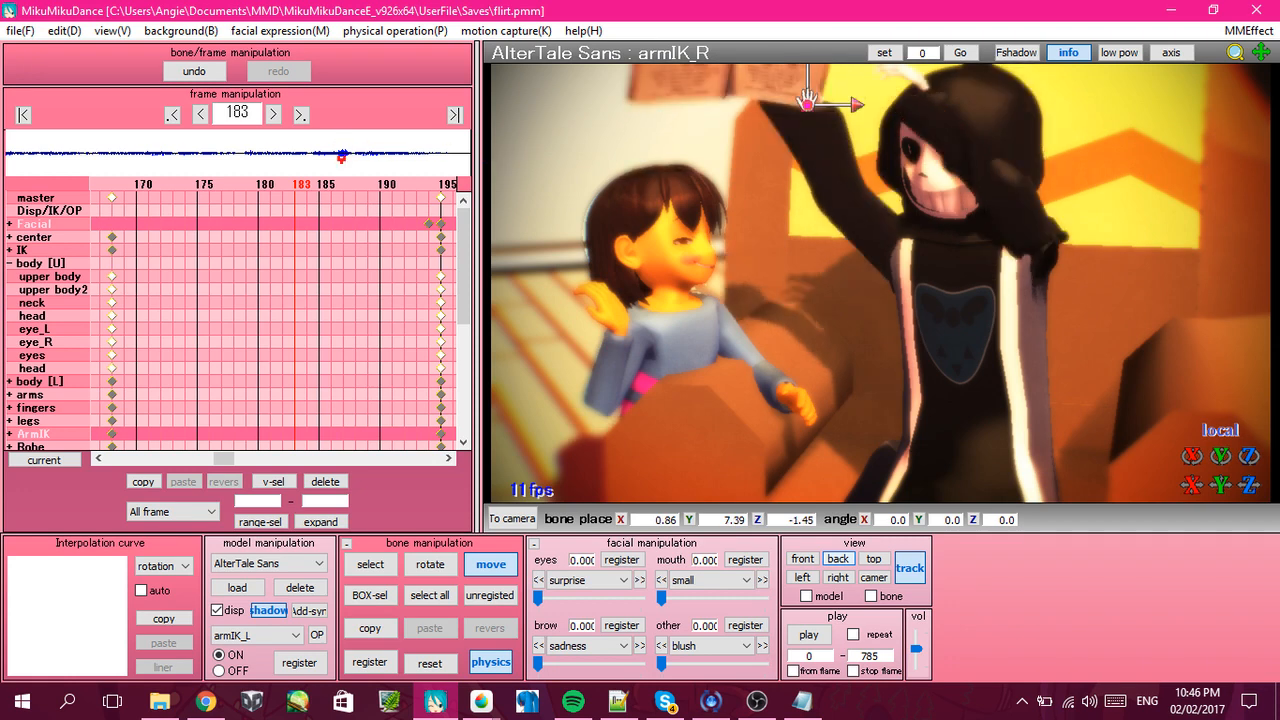
Go back through the earlier frames, switch to the camera track and go to its keyframe at frame 87.
scroll(240, 183, up, 20)
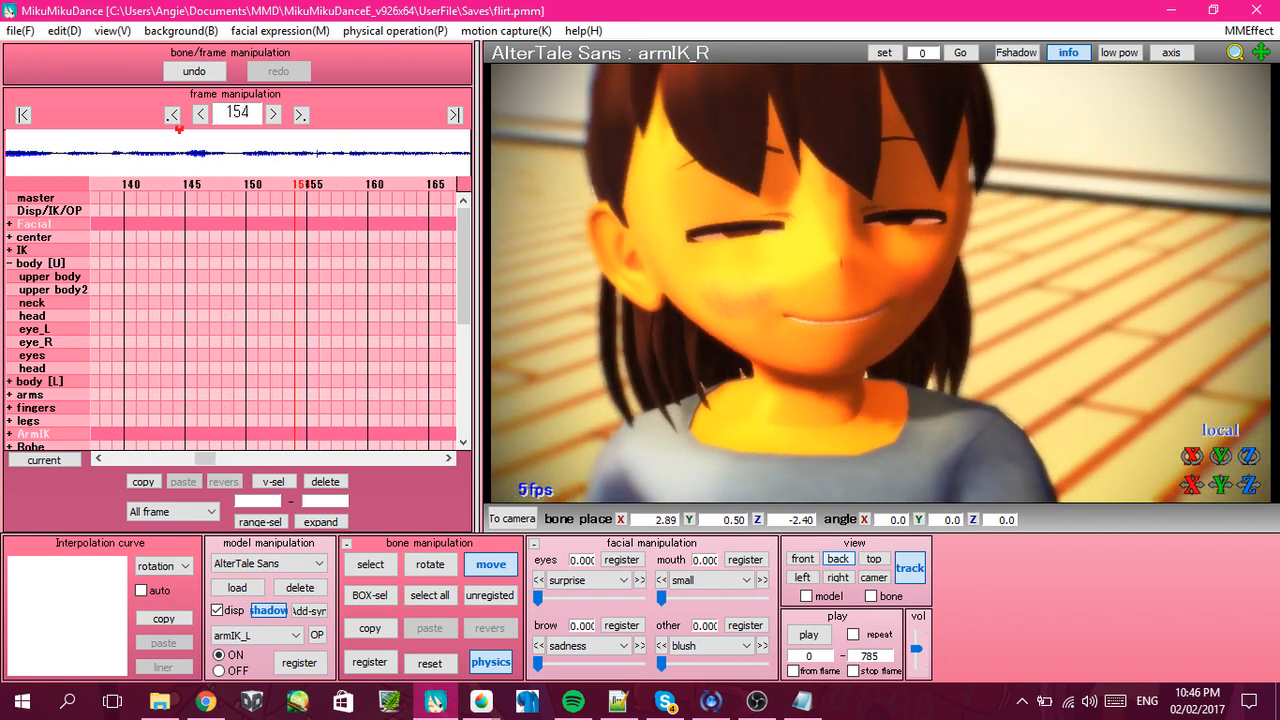
click(172, 115)
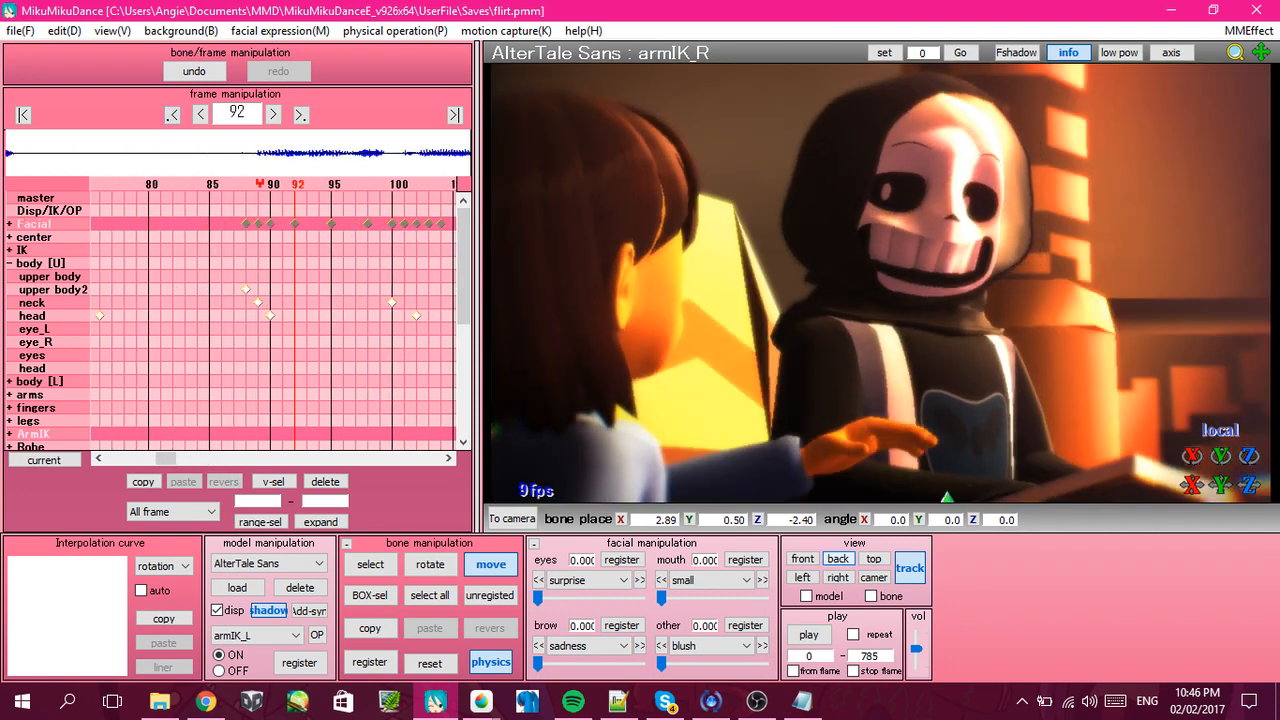
click(511, 518)
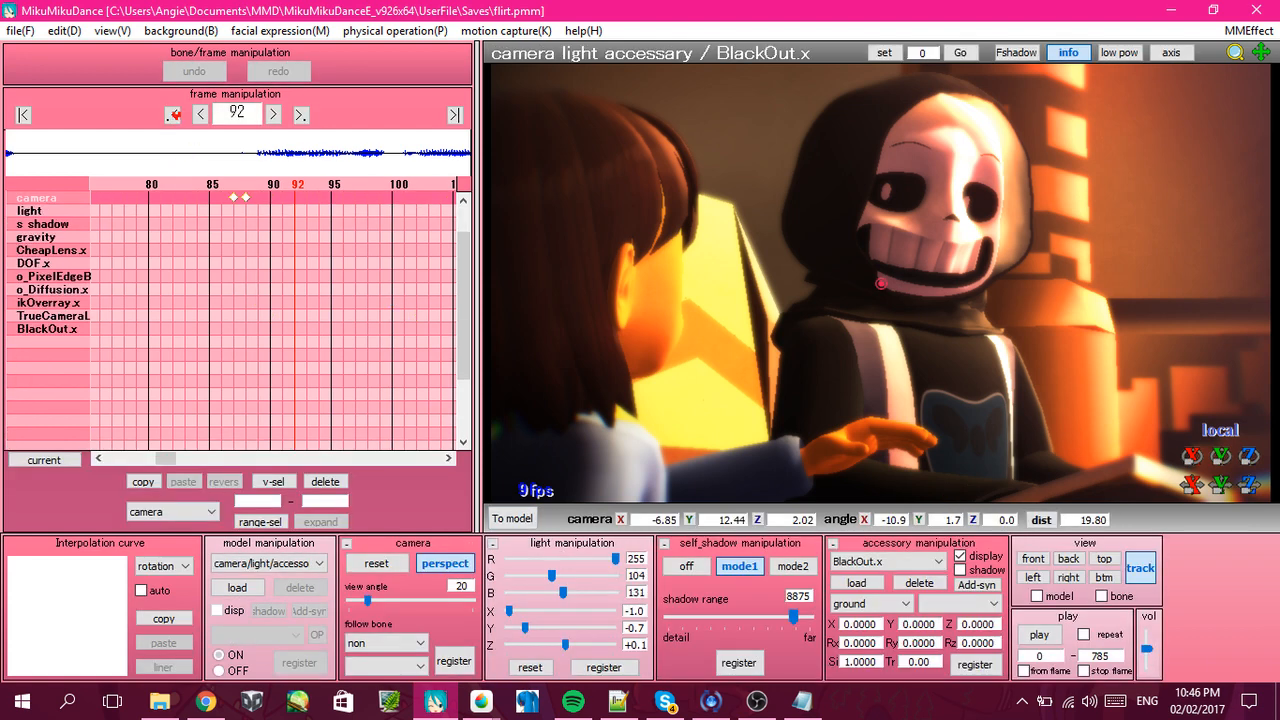
click(176, 115)
click(176, 115)
click(176, 115)
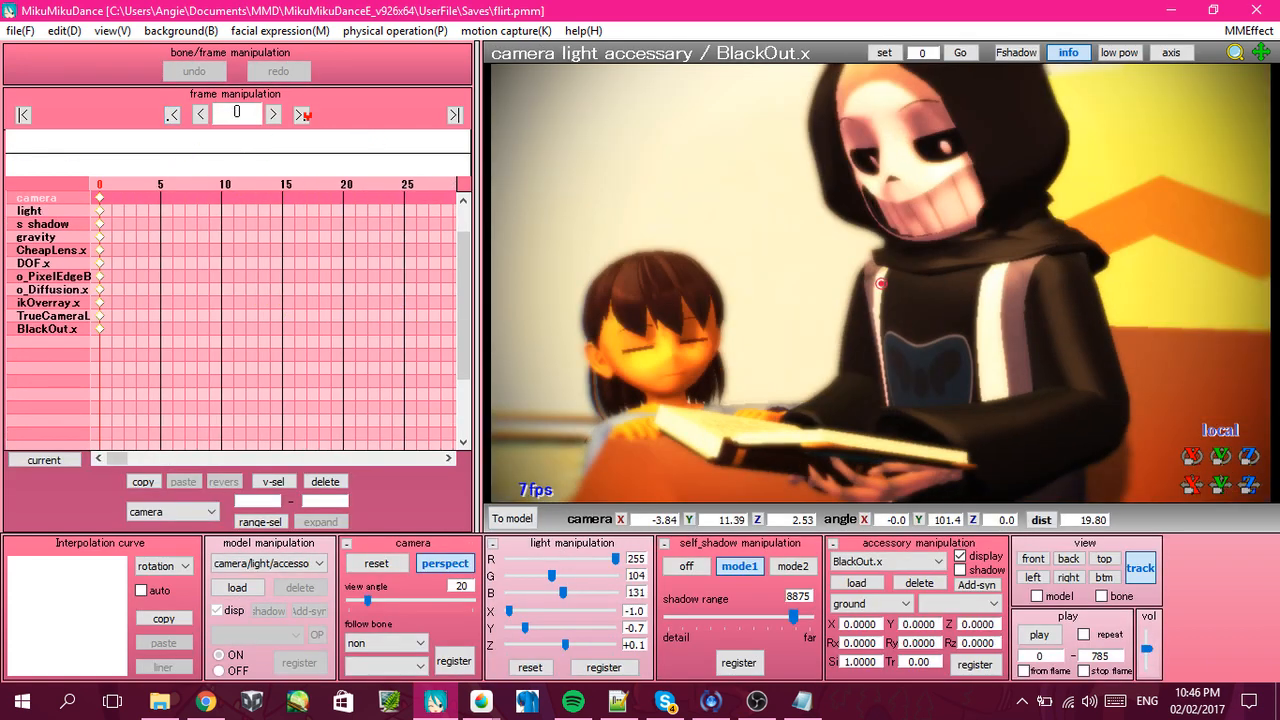
click(300, 115)
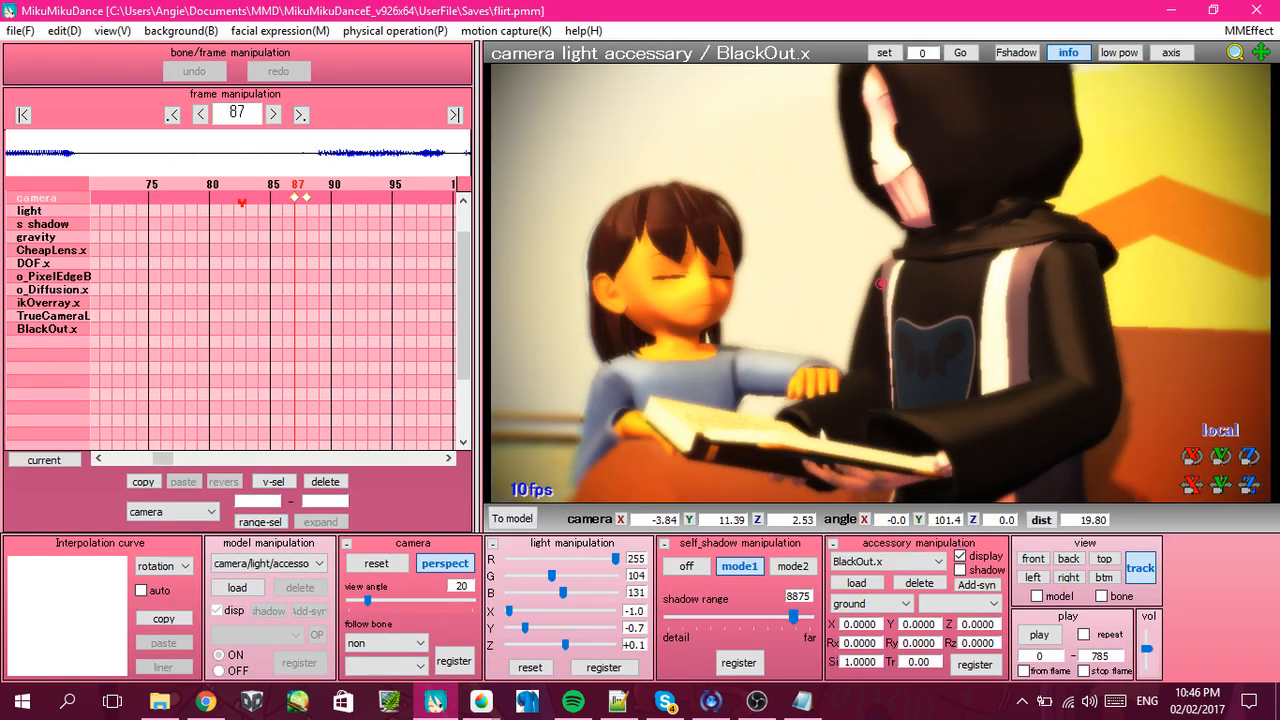
Step back frame by frame from 87 to 44 to examine how Frisk, Sans and the book move together.
key(Left)
key(Left)
key(Left)
key(Left)
key(Left)
key(Left)
key(Left)
key(Left)
key(Left)
key(Left)
key(Left)
key(Left)
key(Left)
key(Left)
key(Left)
key(Left)
key(Left)
key(Left)
key(Left)
key(Left)
key(Left)
key(Left)
key(Left)
key(Left)
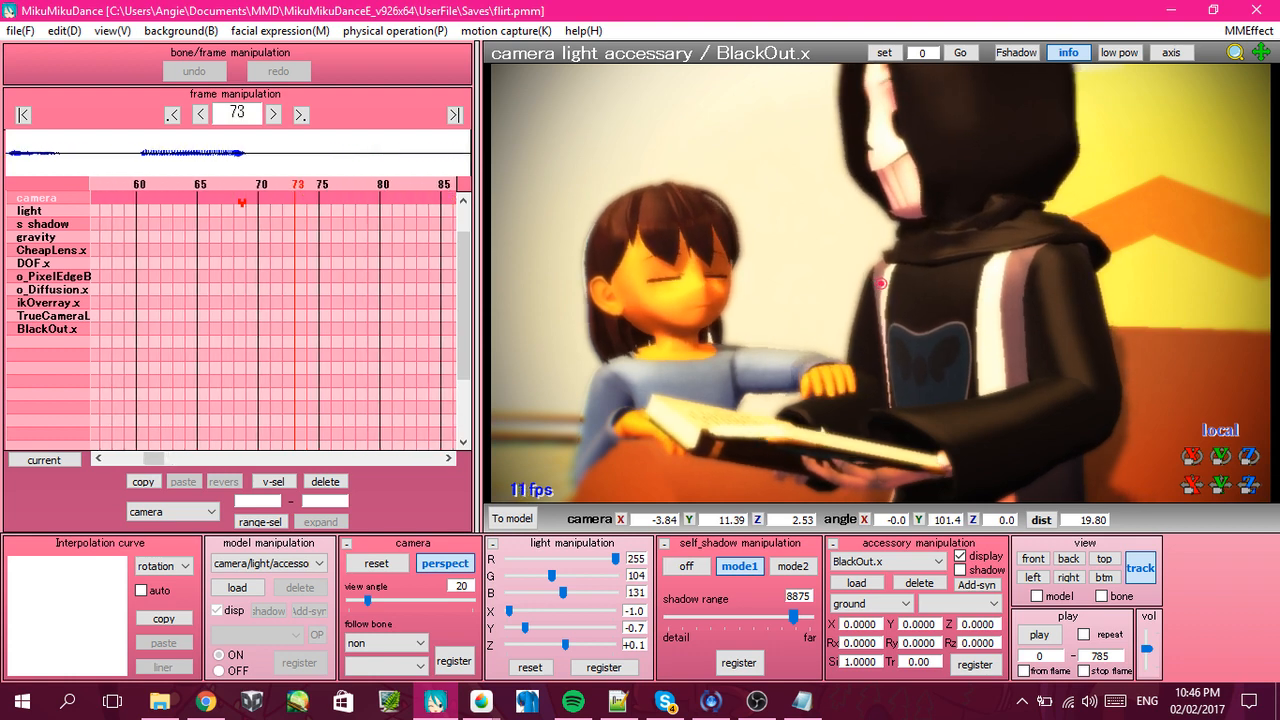
key(Left)
key(Left)
key(Left)
key(Left)
key(Left)
key(Left)
key(Left)
key(Left)
key(Left)
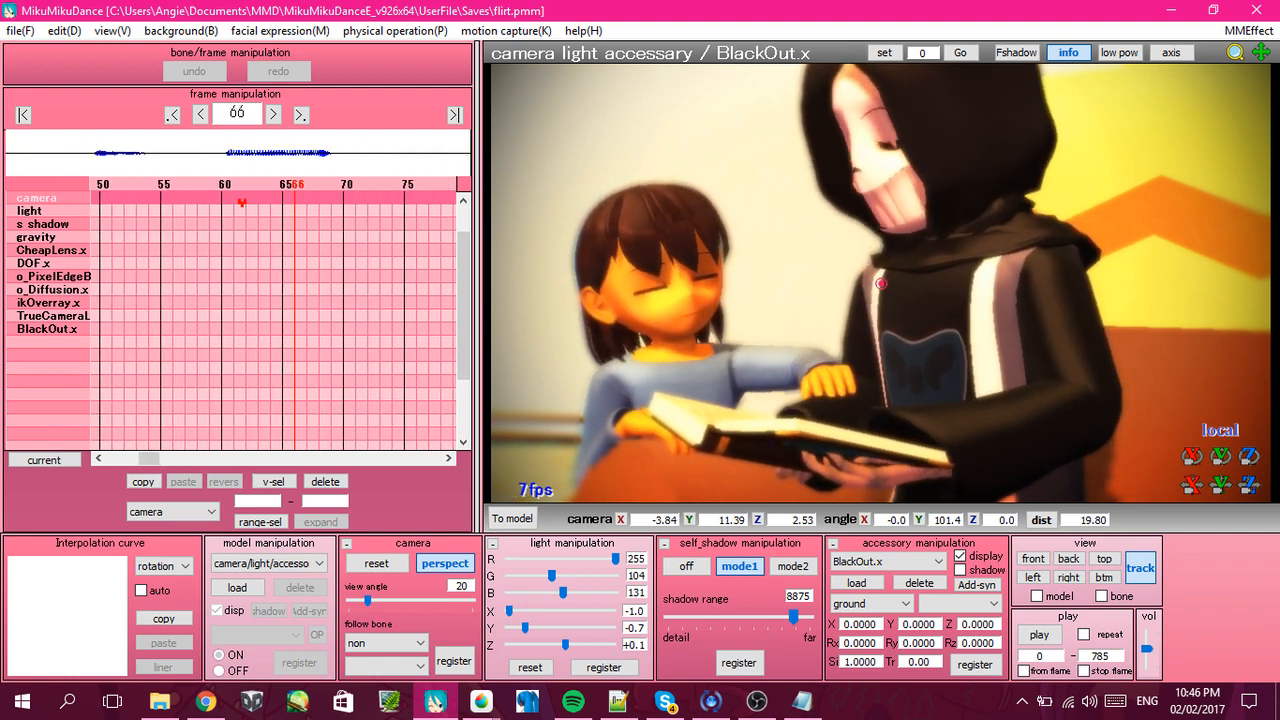
key(Left)
key(Left)
key(Left)
key(Left)
key(Left)
key(Left)
key(Left)
key(Left)
key(Left)
key(Left)
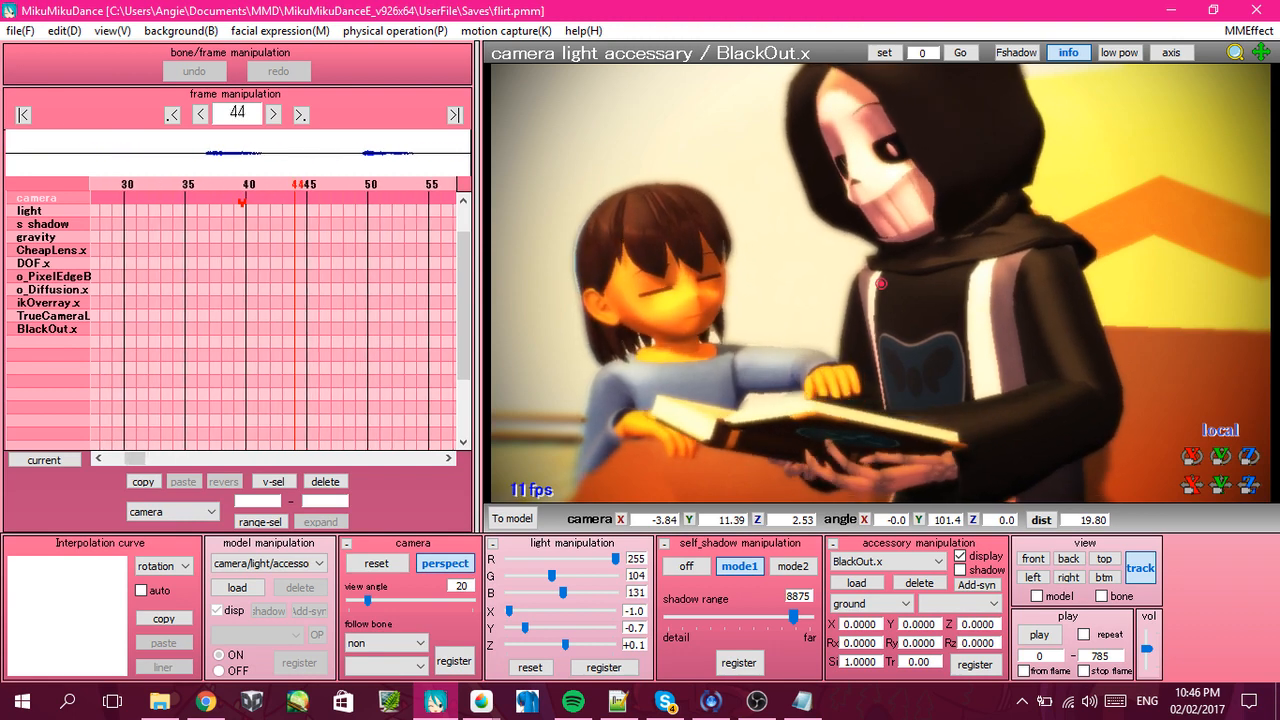
Move Frisk's armIK_L bone away from the book to X -7.84, Y 1.68, Z -2.05 at frame 44.
click(262, 565)
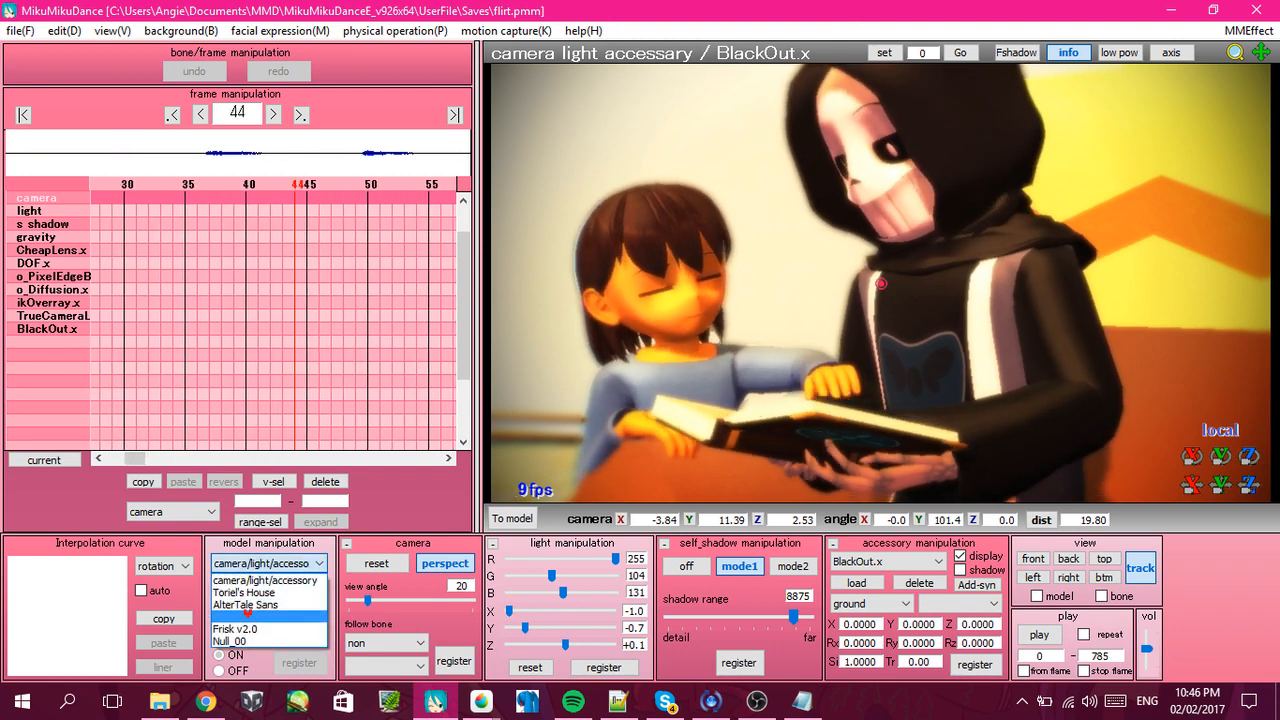
click(235, 629)
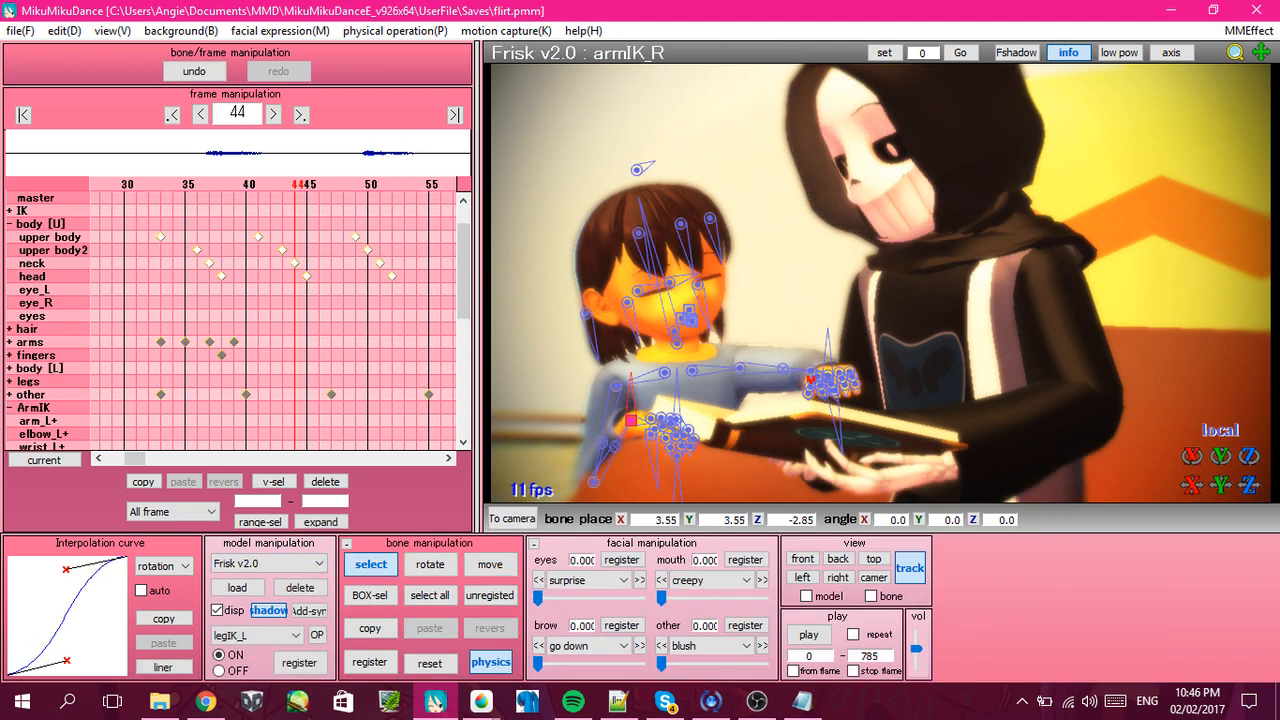
right_drag(864, 412, 757, 330)
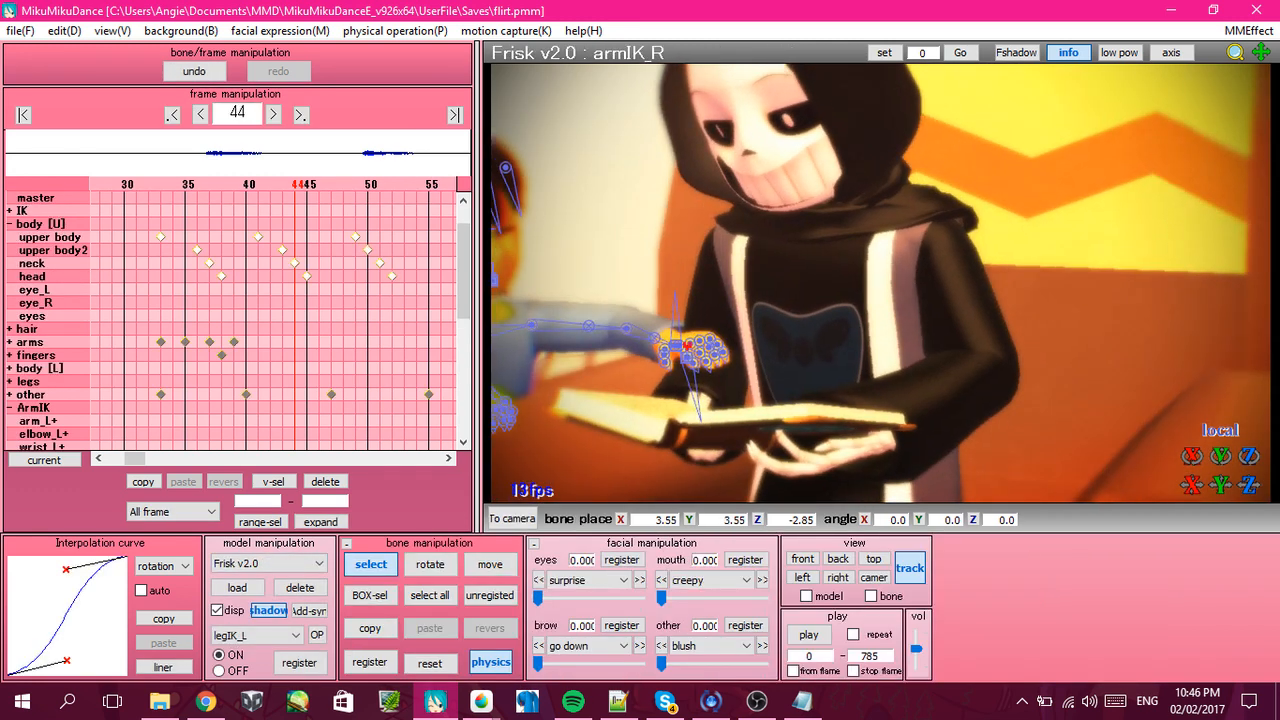
click(686, 346)
click(677, 346)
click(677, 346)
click(496, 558)
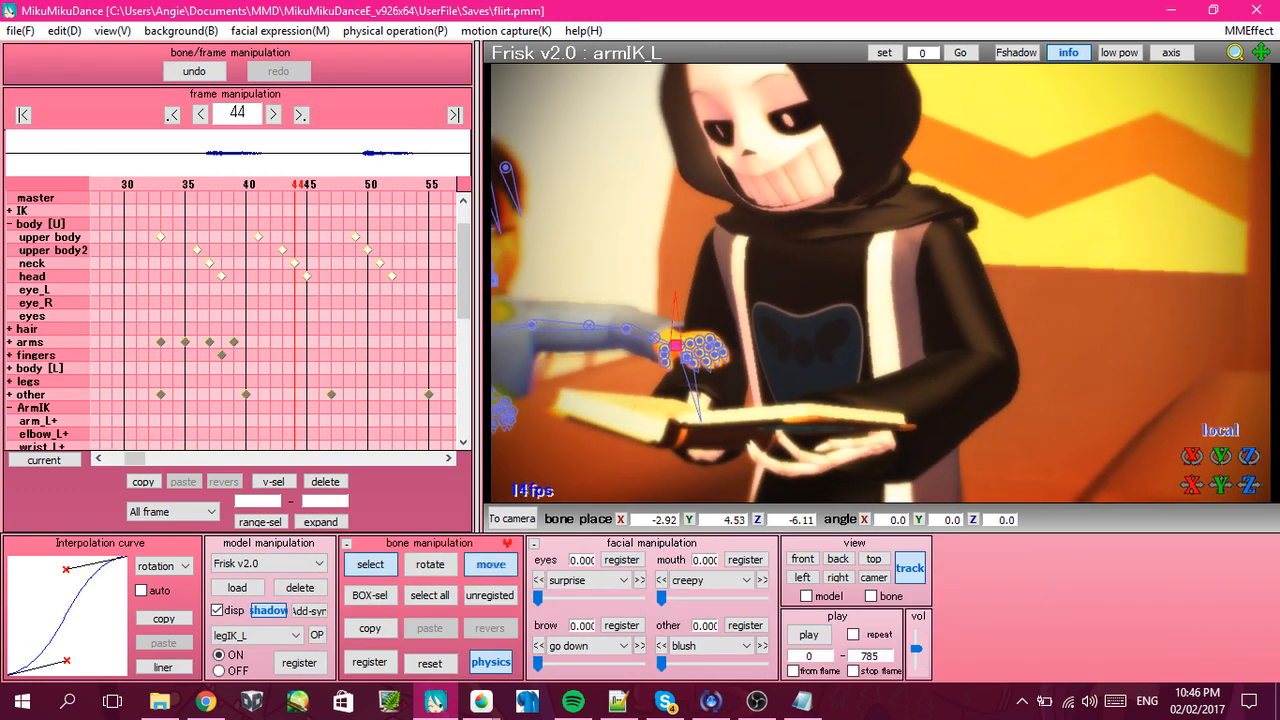
drag(677, 344, 580, 360)
middle_drag(691, 331, 868, 242)
scroll(868, 242, down, 5)
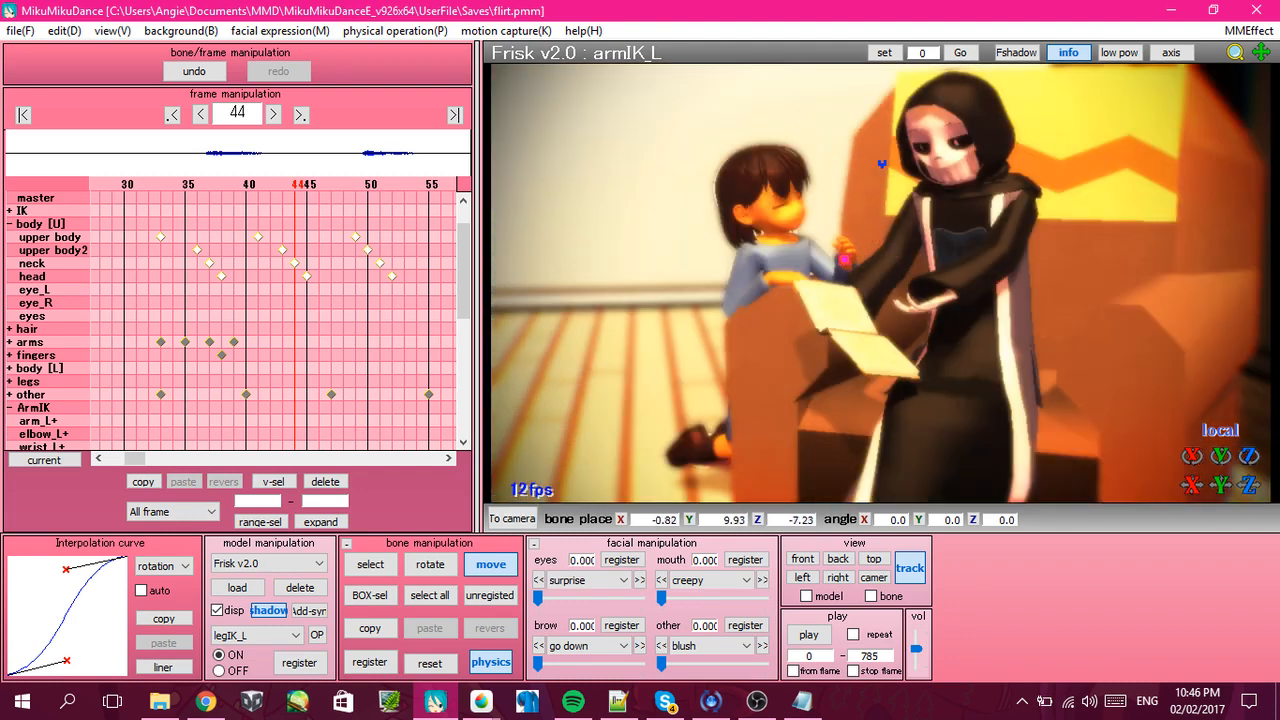
drag(882, 164, 821, 150)
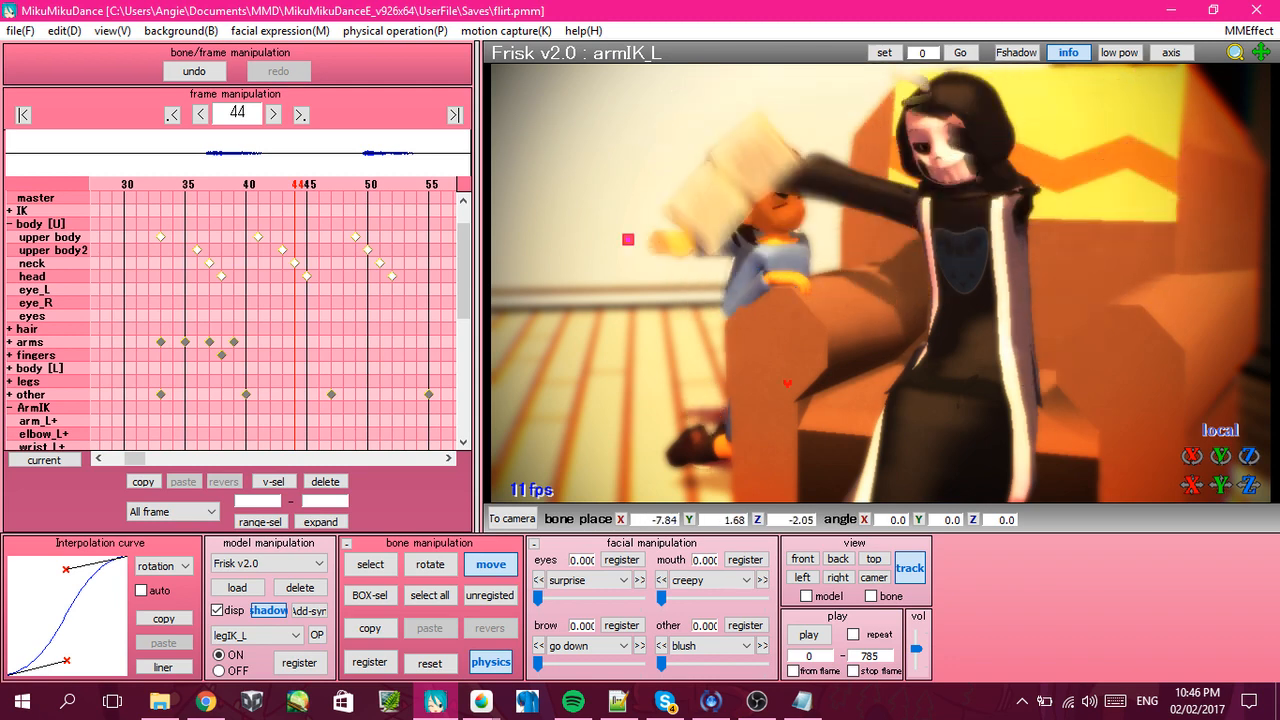
click(757, 701)
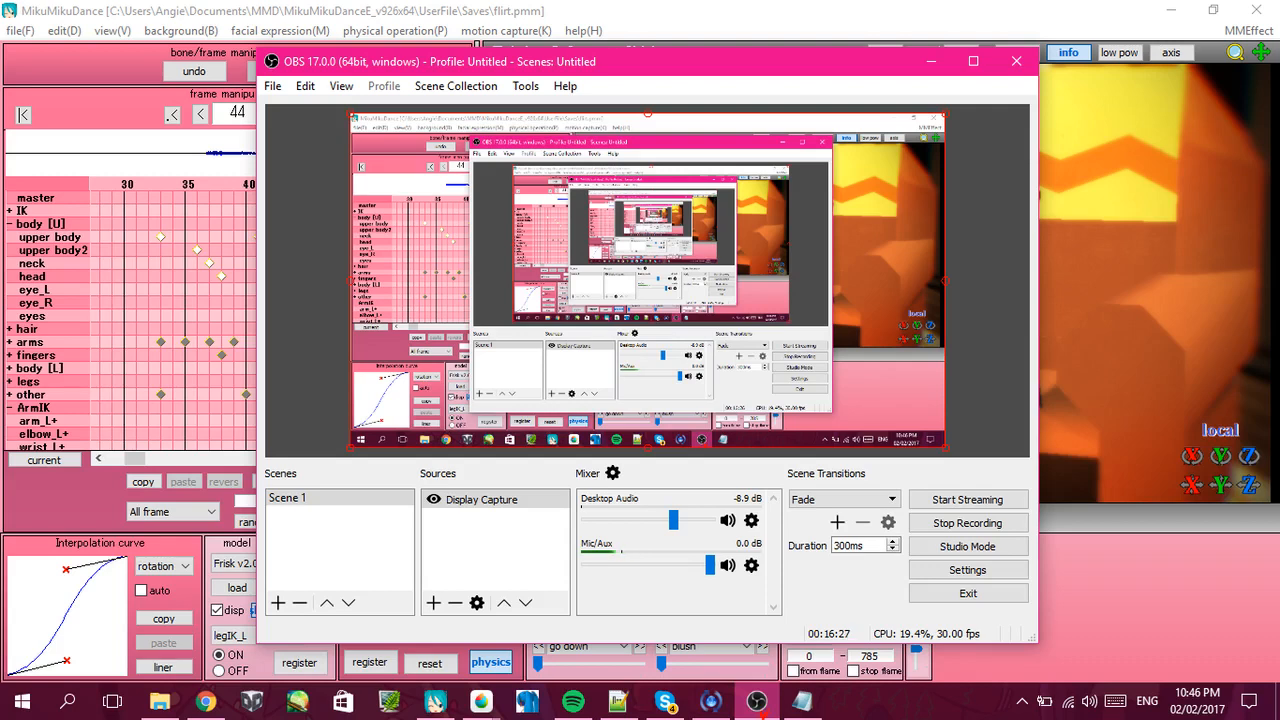